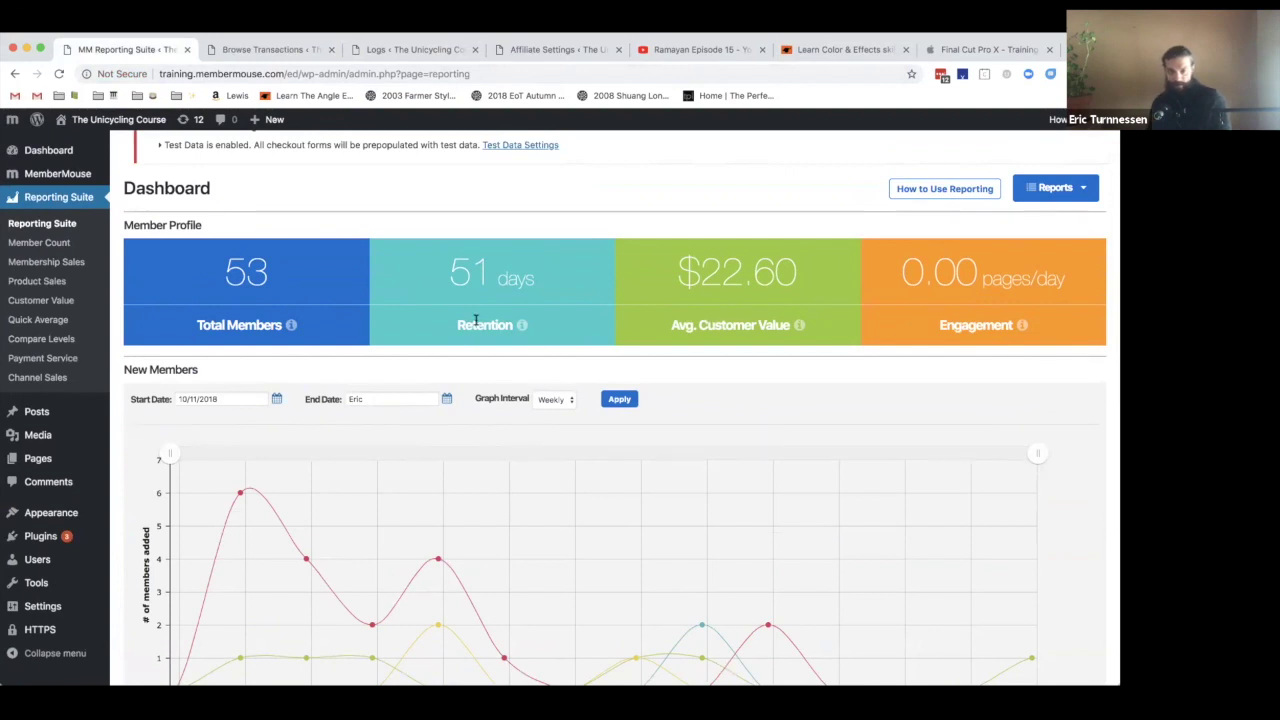
# Step: Review the dashboard's Member Profile metrics for total members, retention, average customer value and engagement
pyautogui.scroll(-2, 474, 320)
pyautogui.scroll(2, 476, 322)
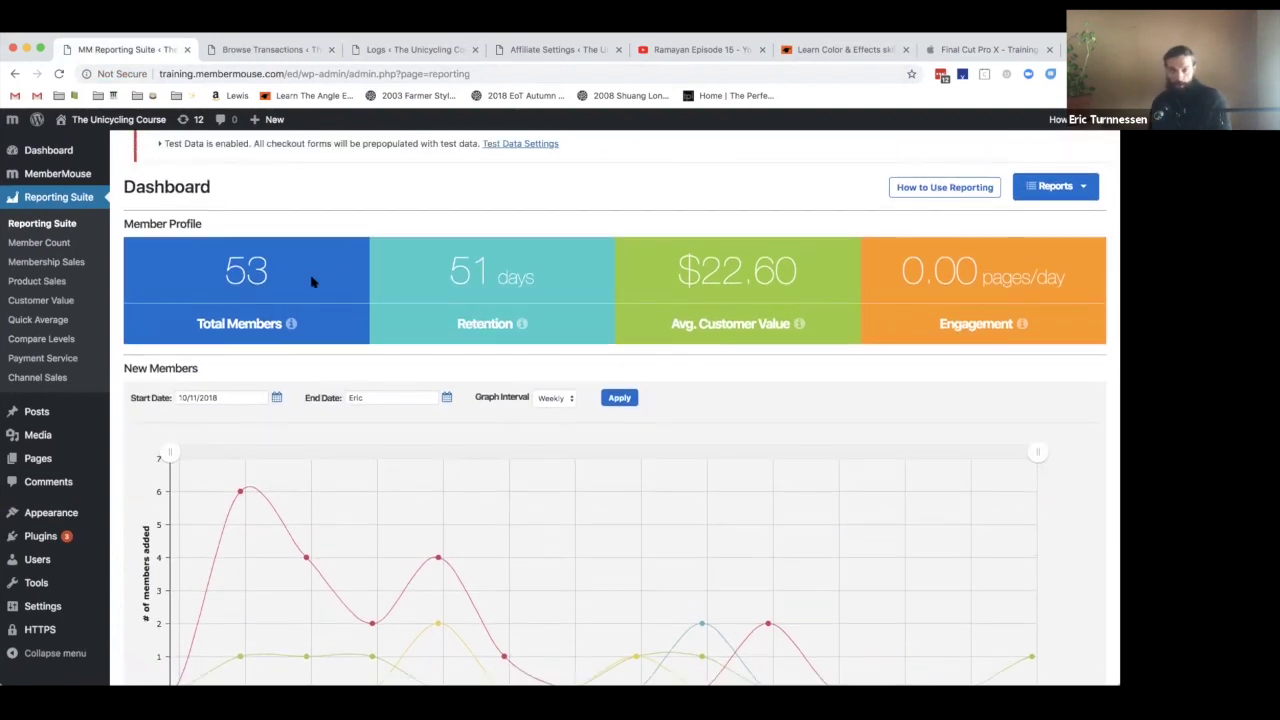
pyautogui.moveTo(312, 278); pyautogui.dragTo(222, 276)
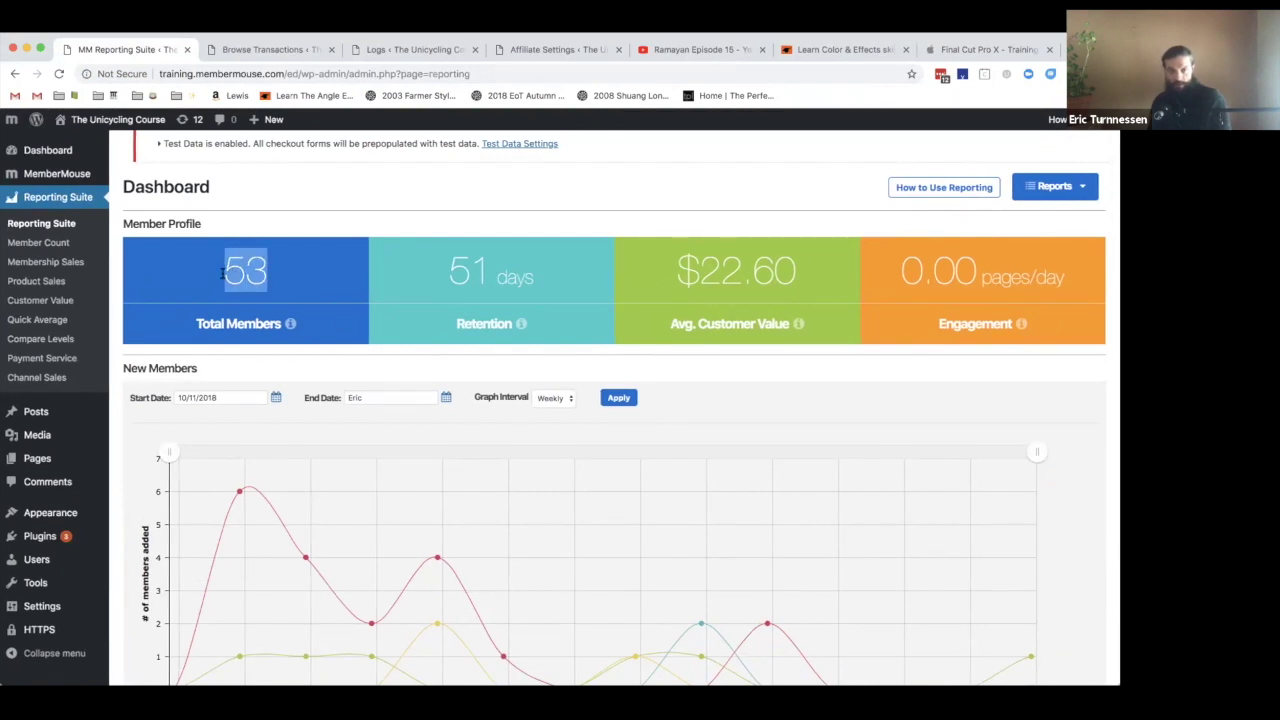
pyautogui.scroll(-1, 300, 277)
pyautogui.click(311, 276)
pyautogui.moveTo(450, 270); pyautogui.dragTo(474, 270)
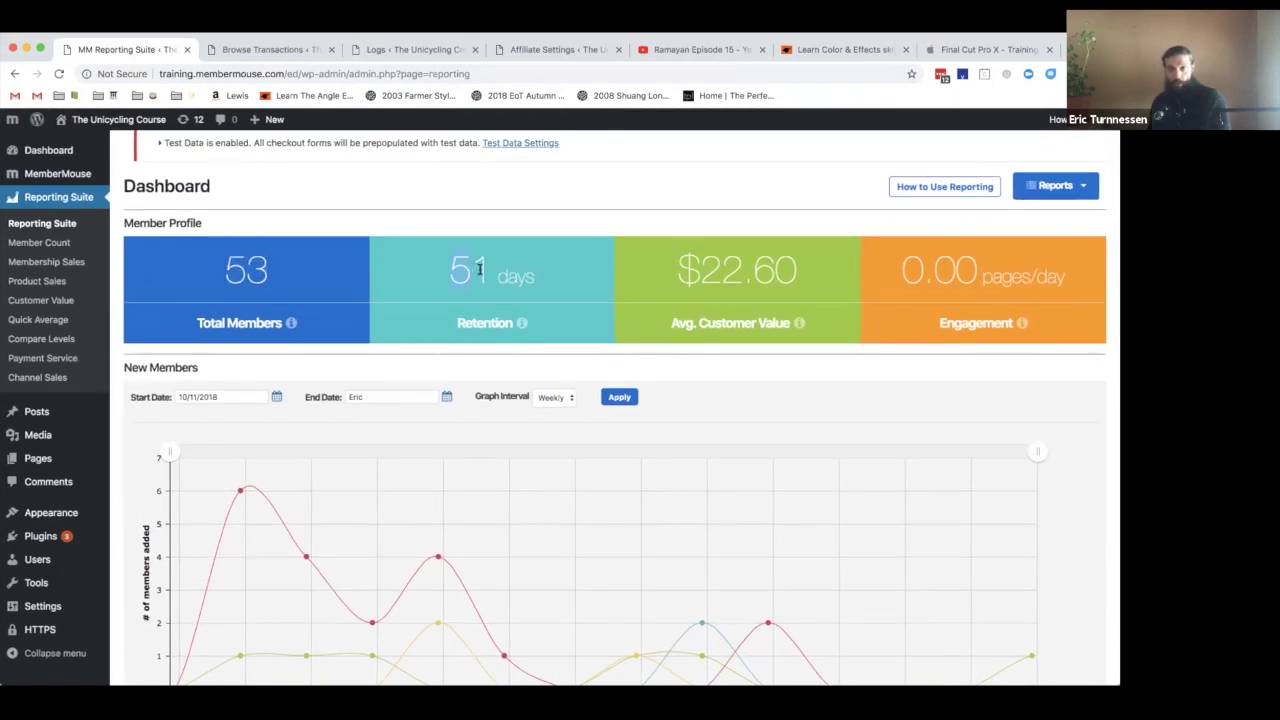
pyautogui.click(430, 278)
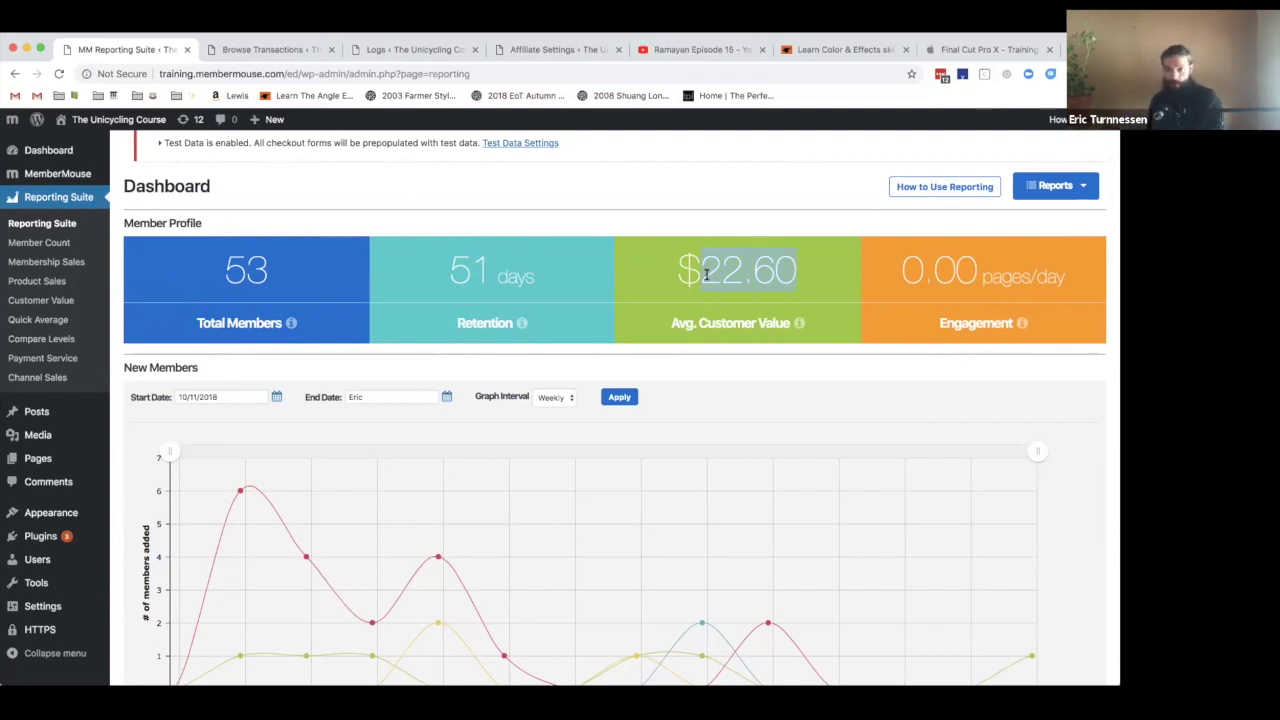
pyautogui.click(831, 274)
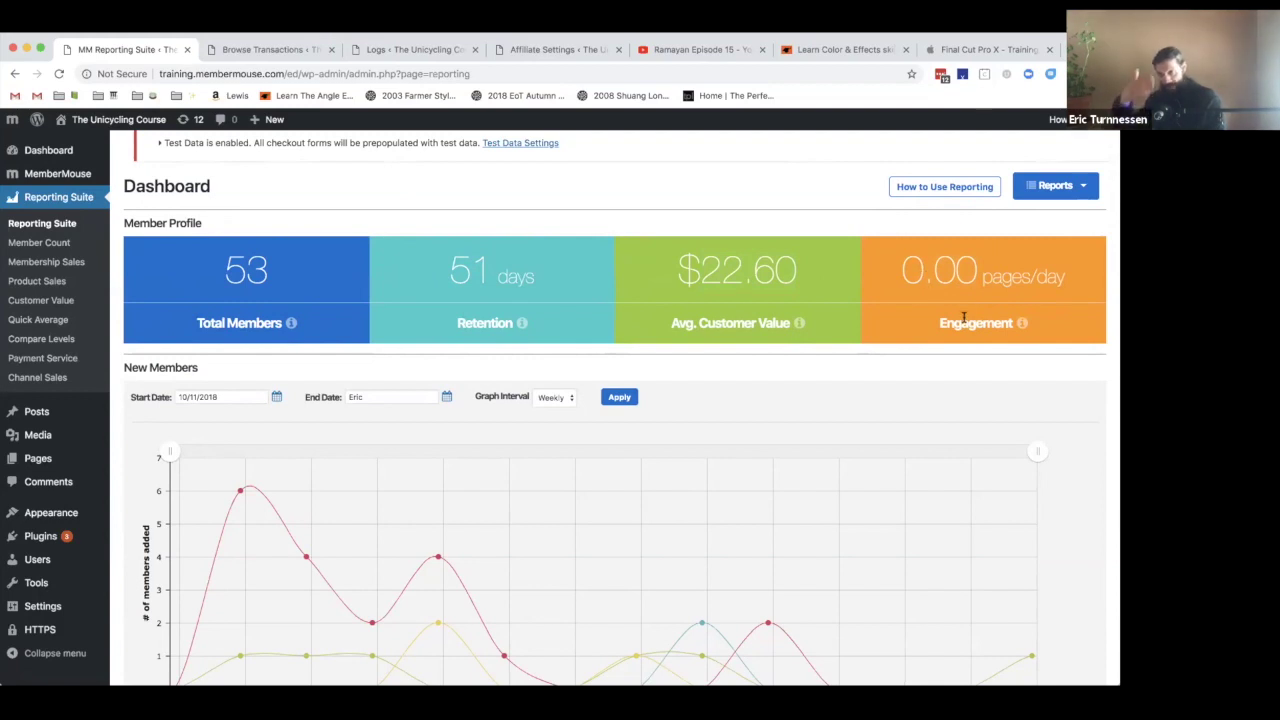
pyautogui.click(1001, 265)
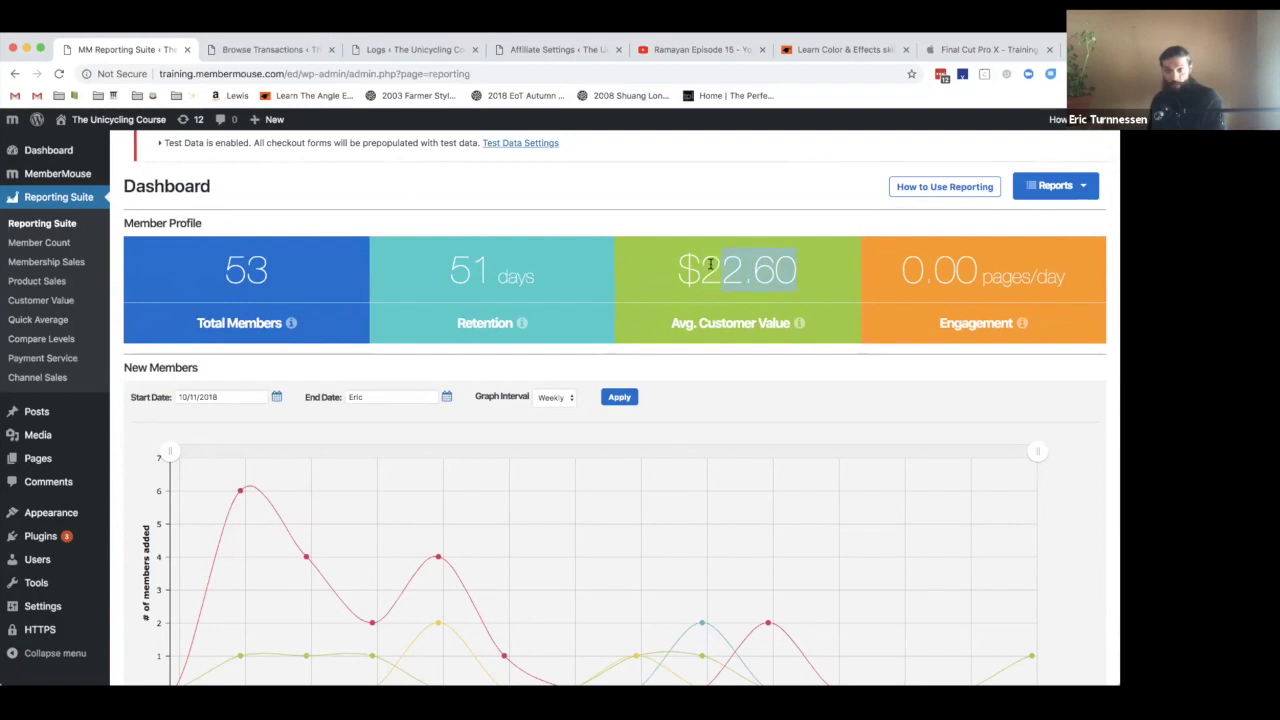
# Step: Examine the New Members graph with its end date calendar and graph interval options, leaving the Weekly interval selected
pyautogui.scroll(-3, 713, 284)
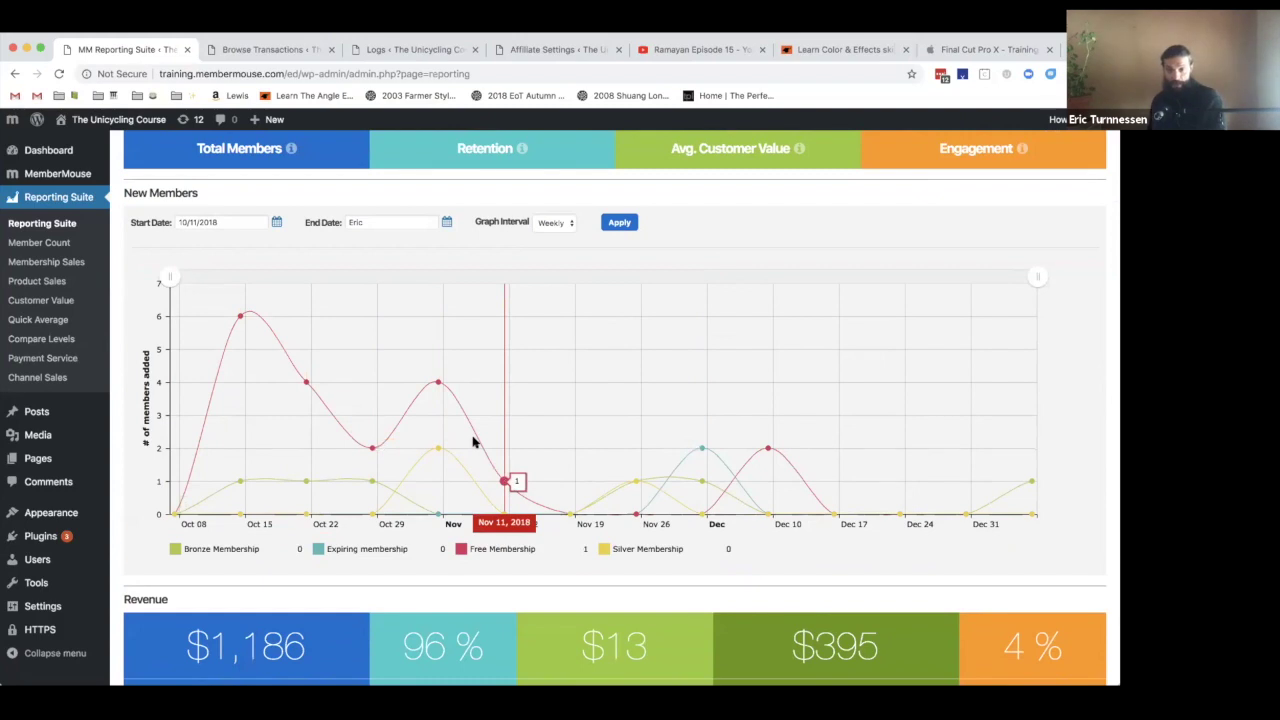
pyautogui.scroll(-1, 381, 219)
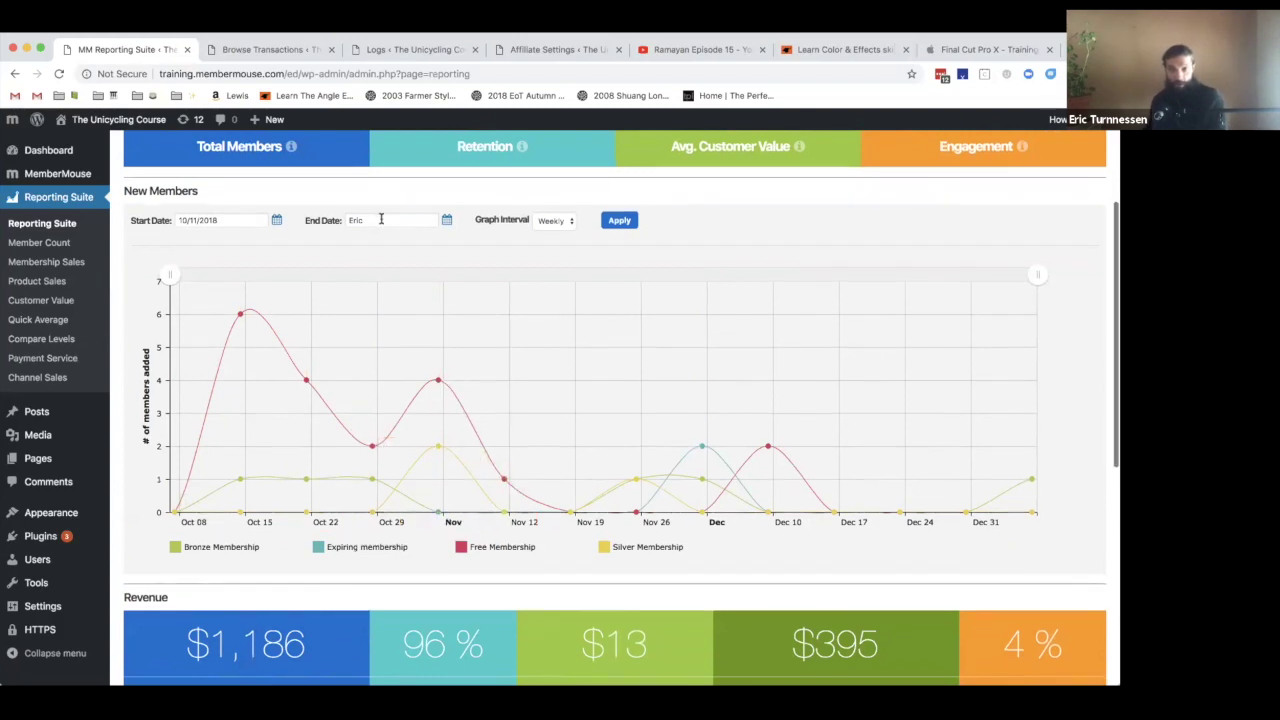
pyautogui.click(381, 219)
pyautogui.click(440, 200)
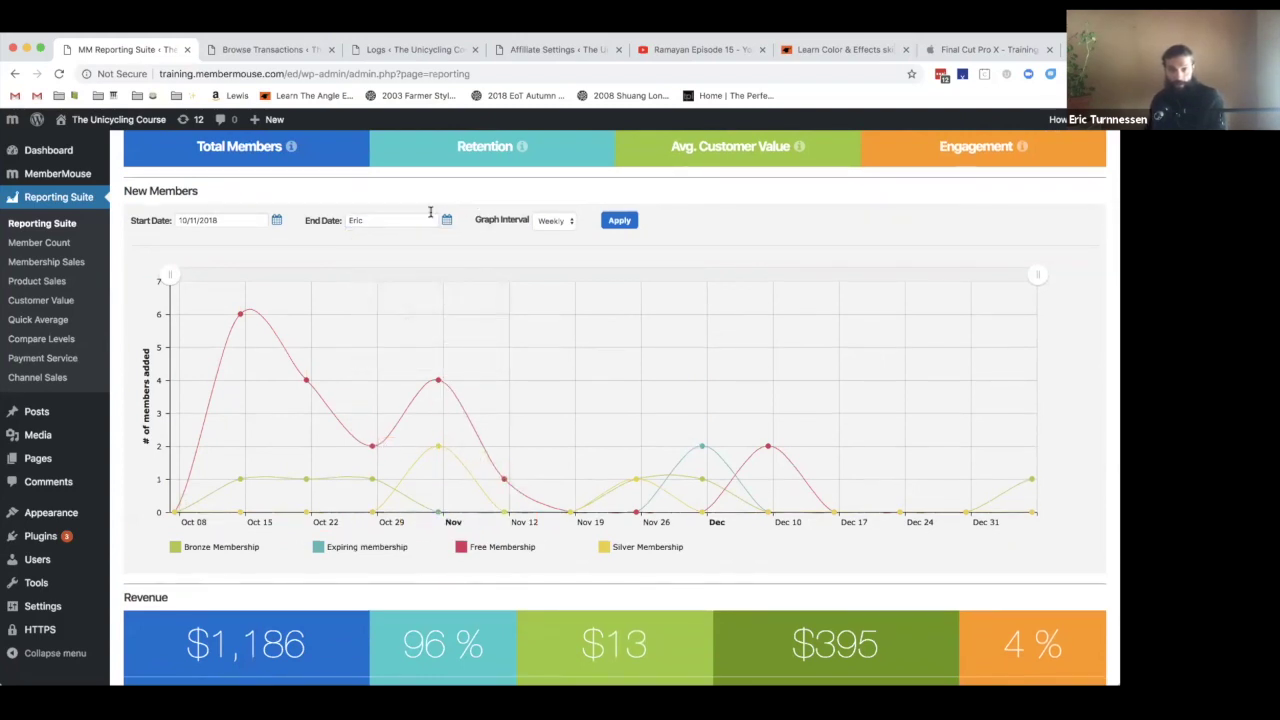
pyautogui.click(394, 218)
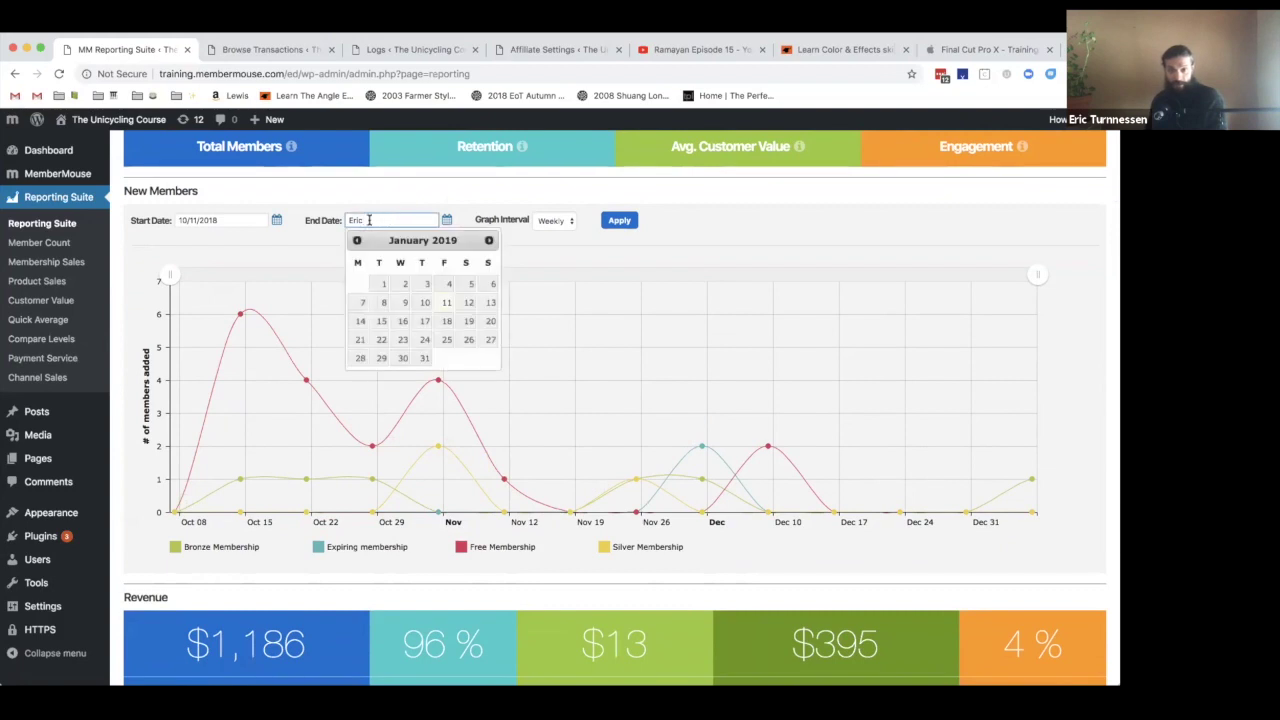
pyautogui.click(350, 219)
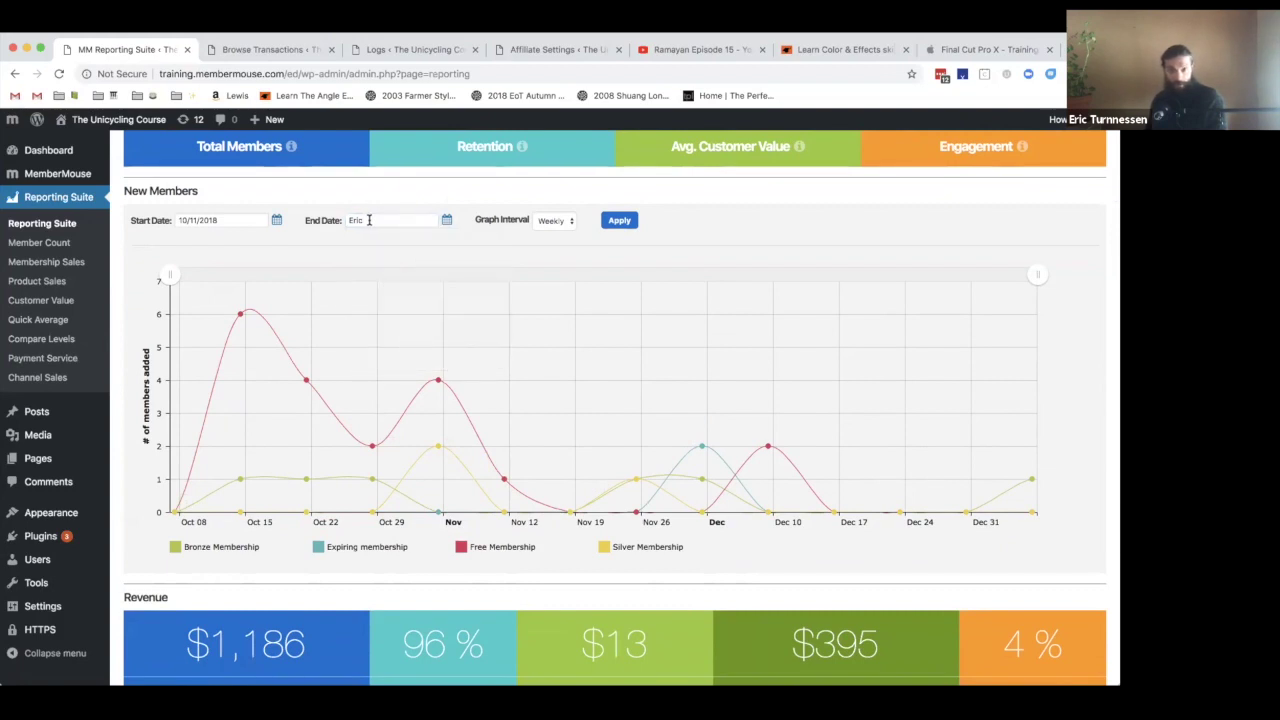
pyautogui.click(369, 220)
pyautogui.click(374, 206)
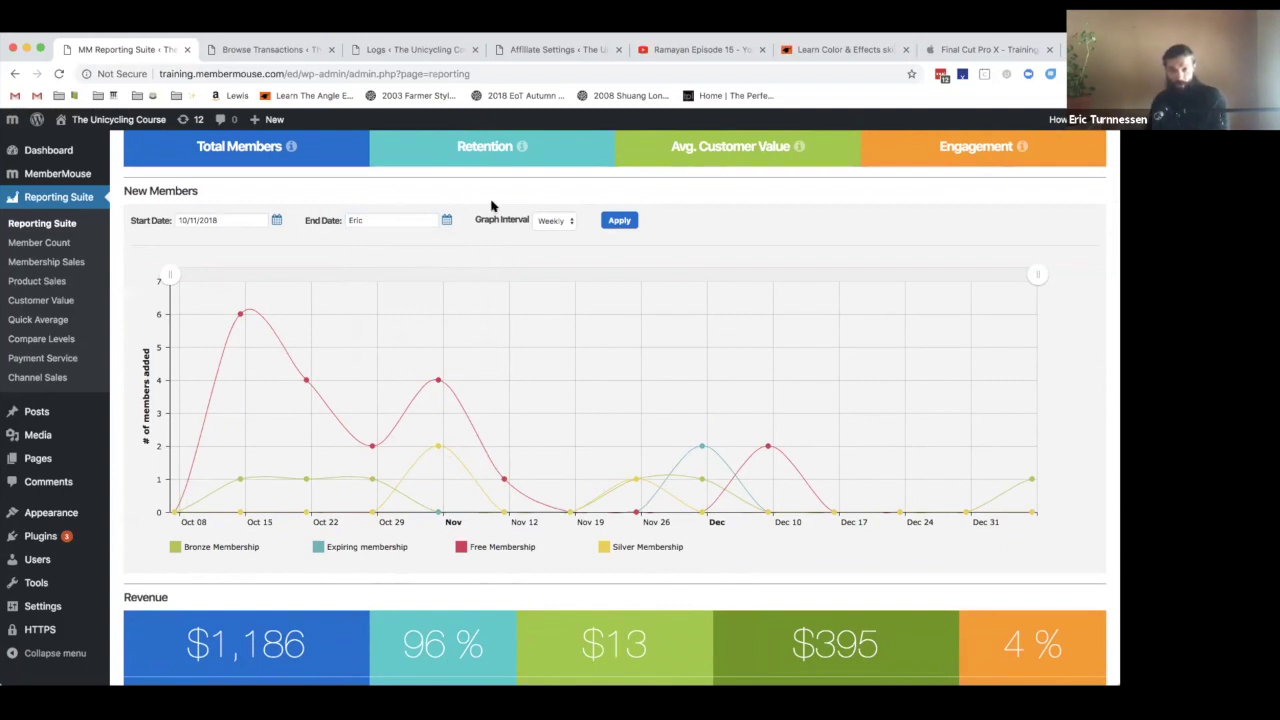
pyautogui.click(555, 221)
pyautogui.click(486, 231)
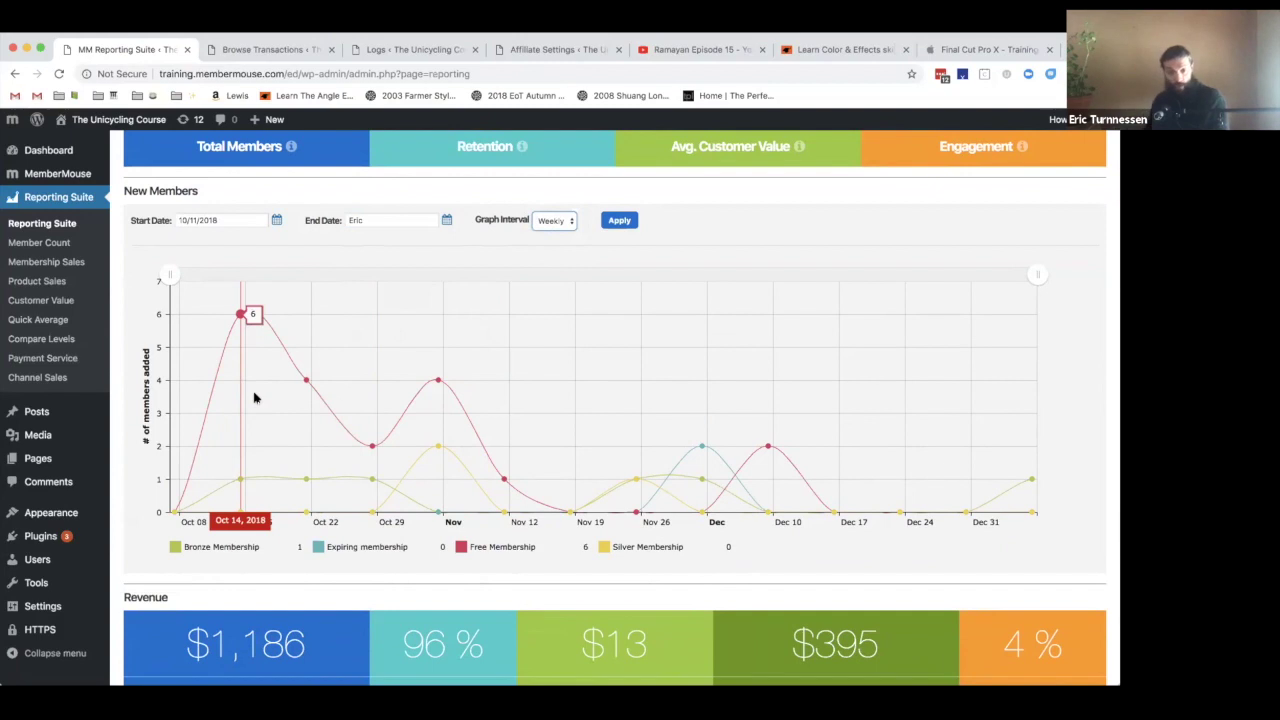
# Step: Examine the dashboard's Revenue metrics and weekly revenue graph, and compare them with the member sections above
pyautogui.scroll(-1, 254, 398)
pyautogui.scroll(-5, 254, 398)
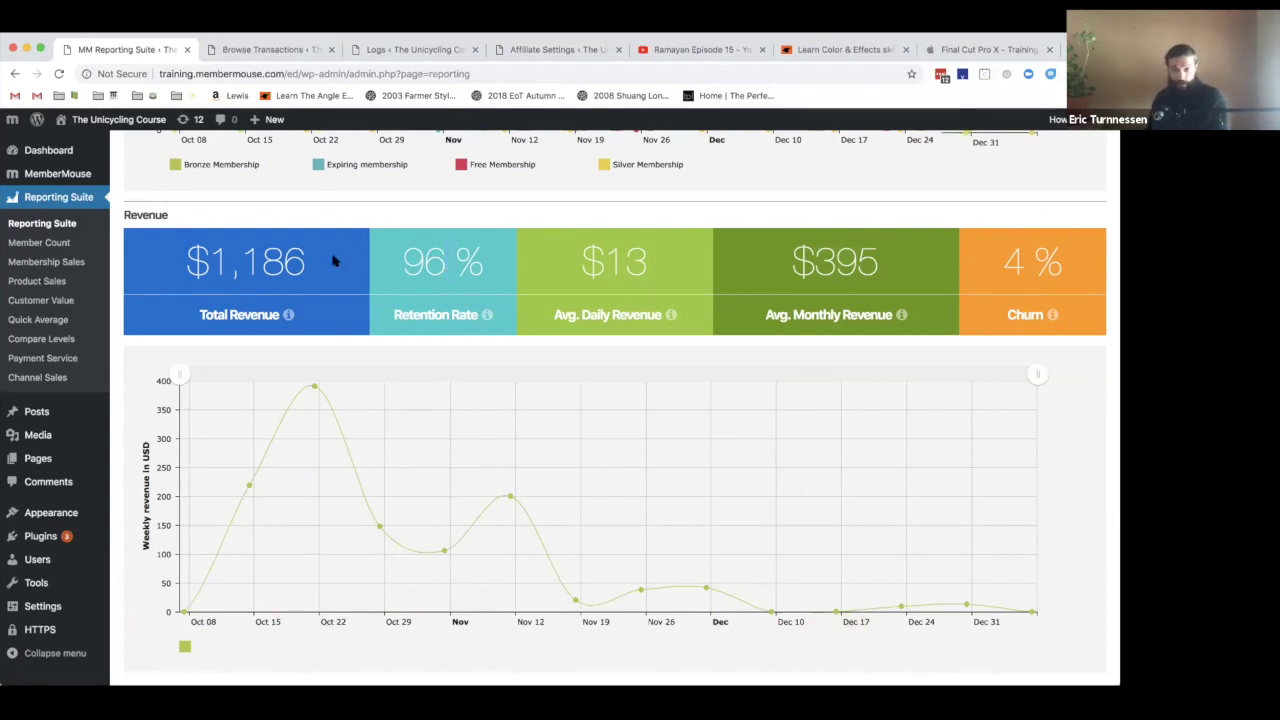
pyautogui.scroll(10, 334, 261)
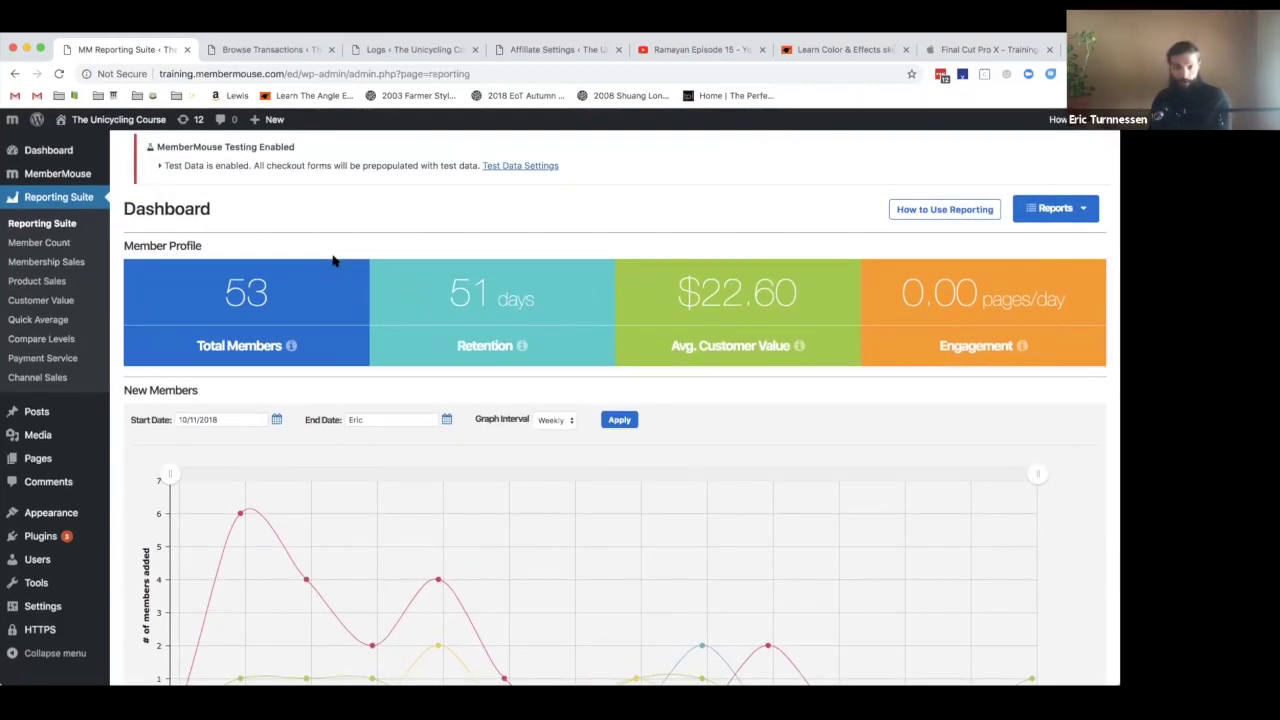
pyautogui.scroll(-5, 295, 303)
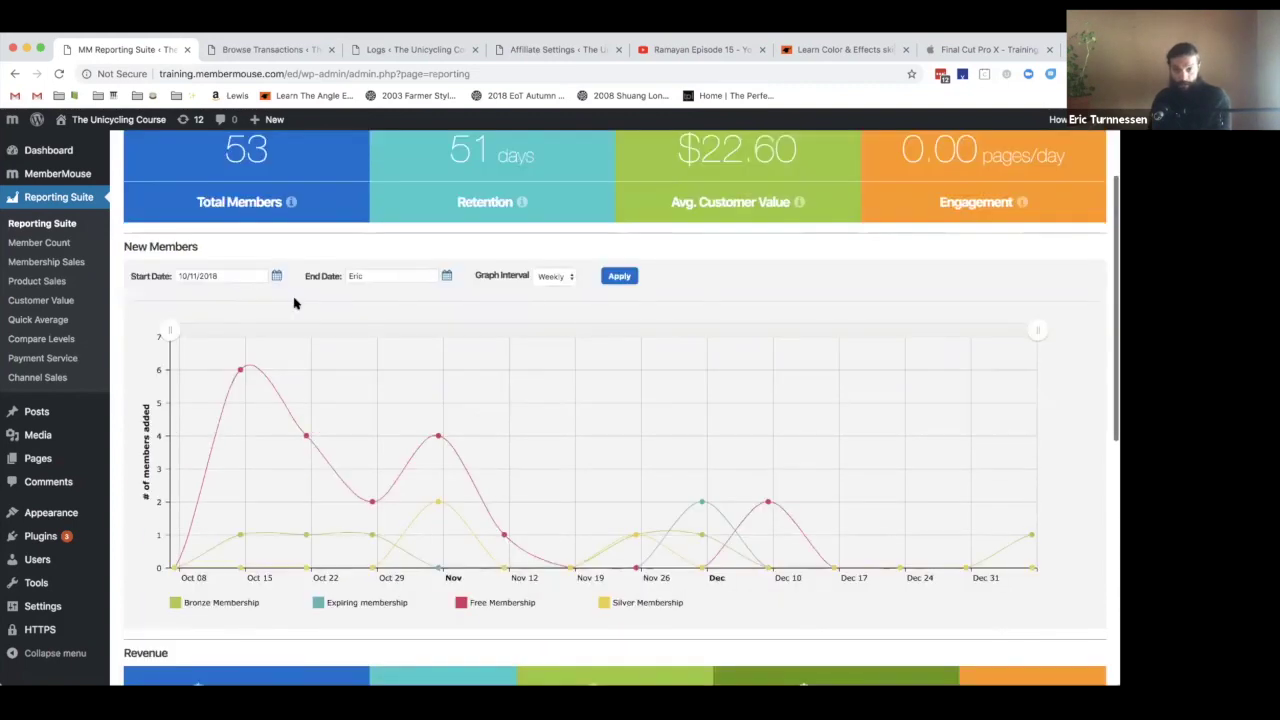
pyautogui.scroll(5, 380, 211)
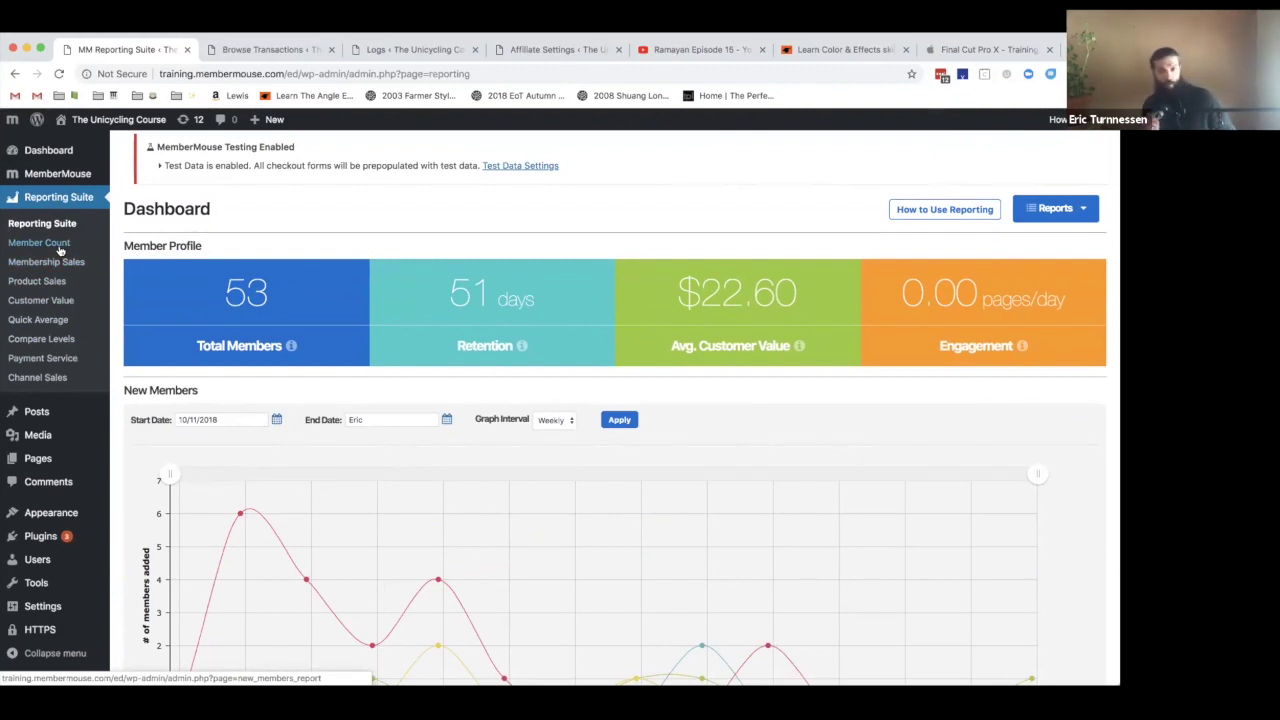
pyautogui.hscroll(1, 60, 250)
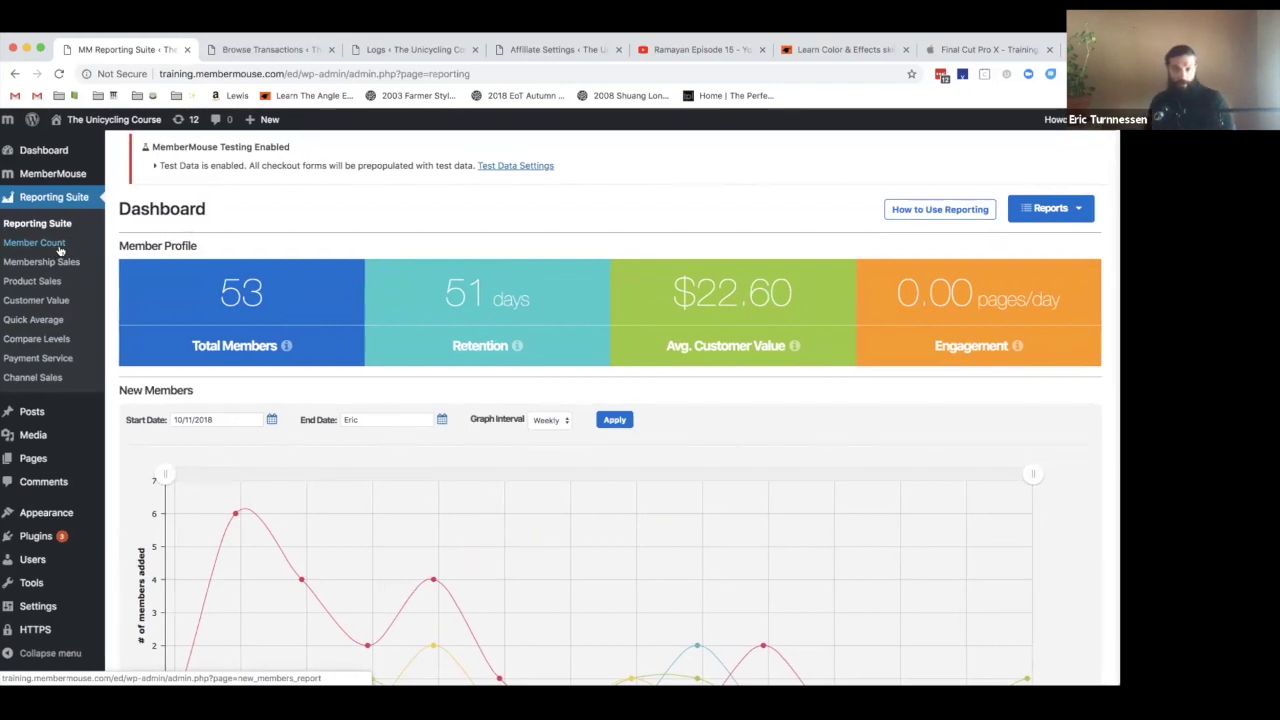
pyautogui.hscroll(-1, 60, 248)
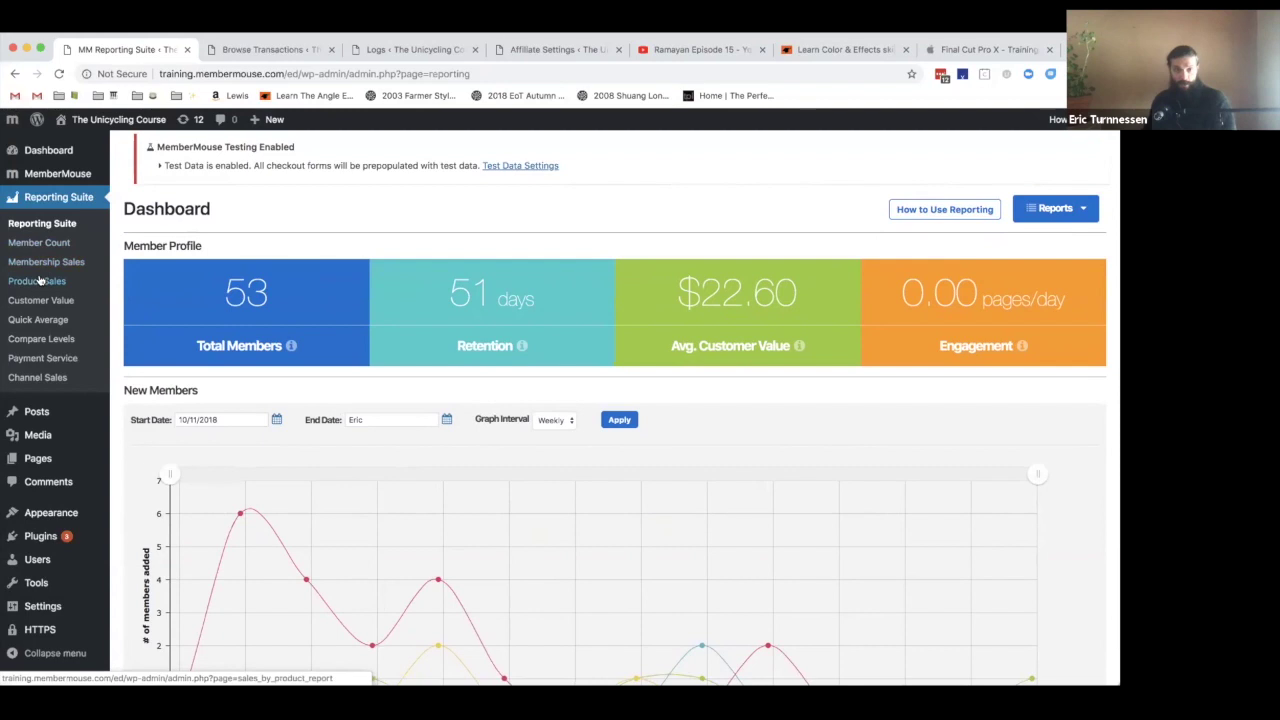
# Step: Open the Product Sales report and examine units and sales per product in the table and bar chart
pyautogui.click(38, 281)
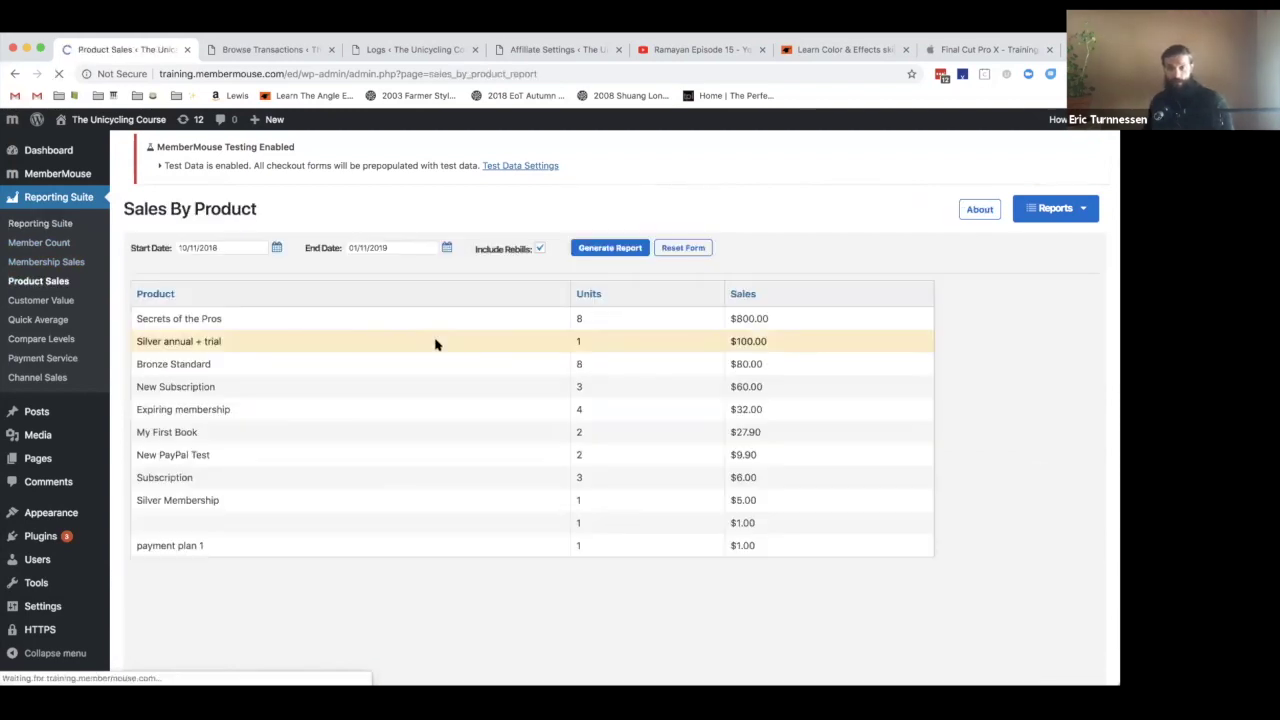
pyautogui.scroll(-4, 506, 369)
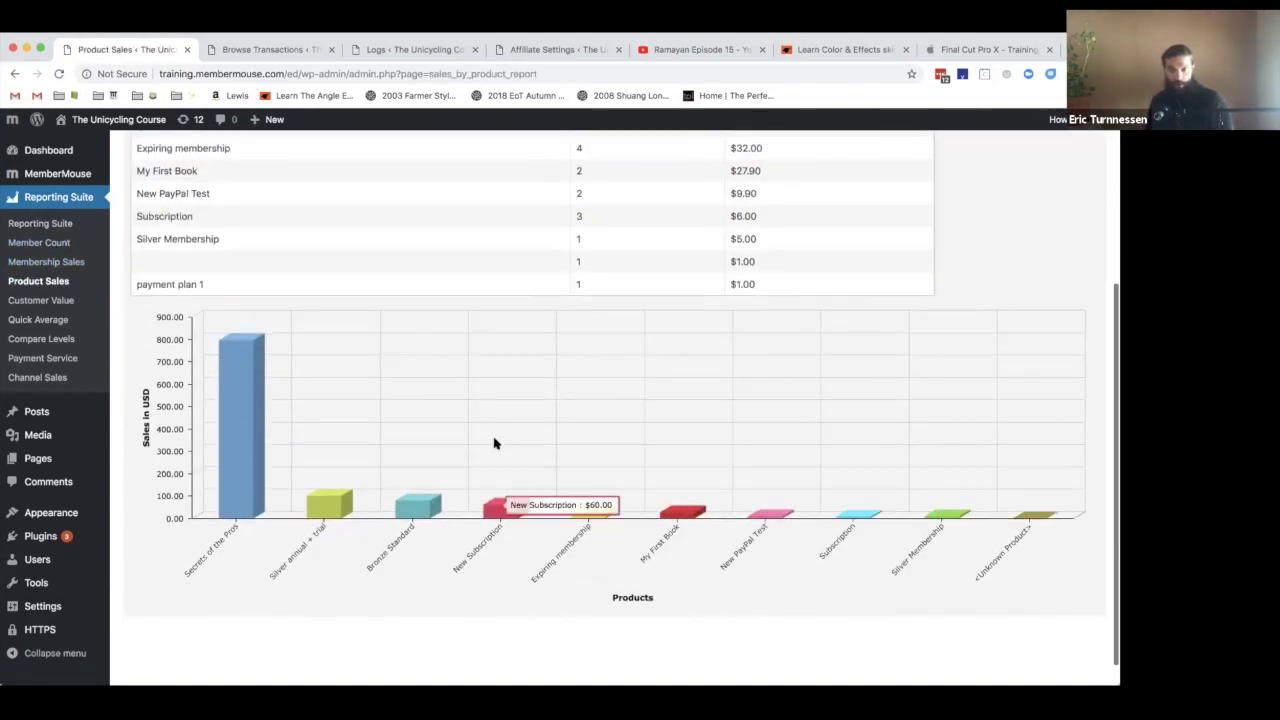
pyautogui.scroll(3, 497, 440)
pyautogui.scroll(1, 446, 407)
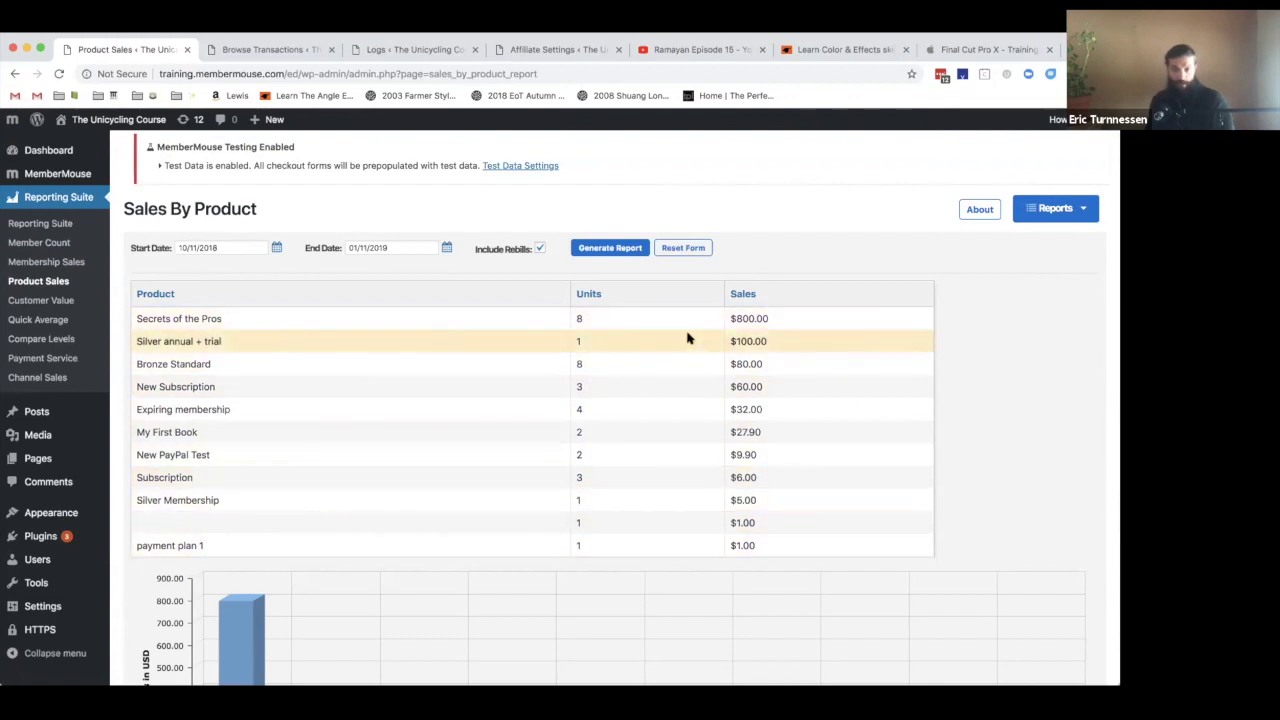
pyautogui.scroll(-3, 690, 485)
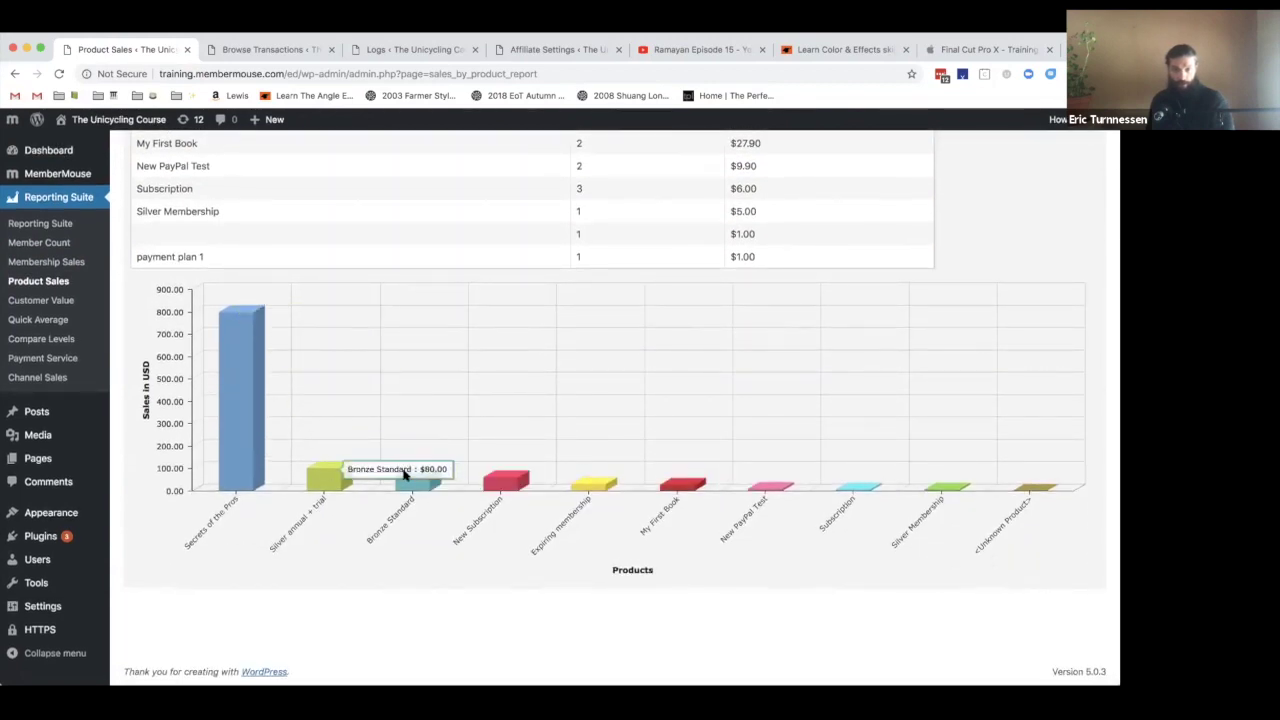
pyautogui.scroll(2, 713, 483)
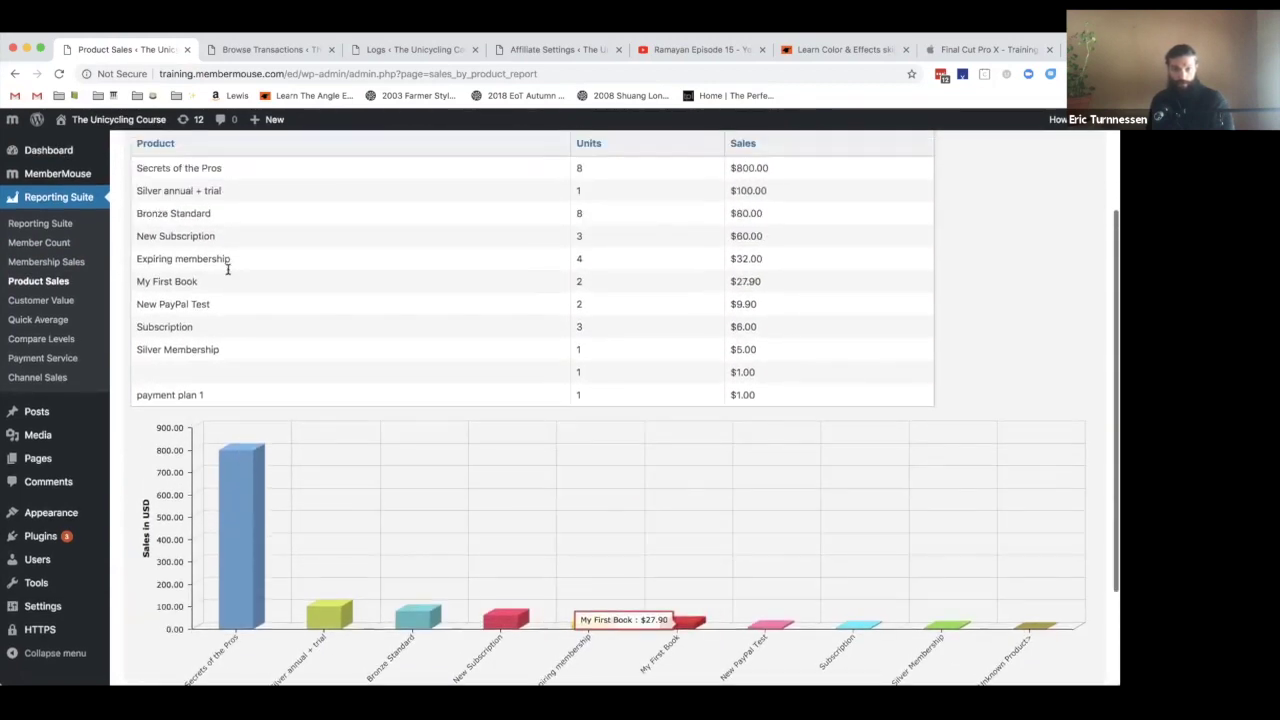
# Step: Open the Customer Value report and examine the customer value by affiliate over time in the table and graph
pyautogui.click(40, 301)
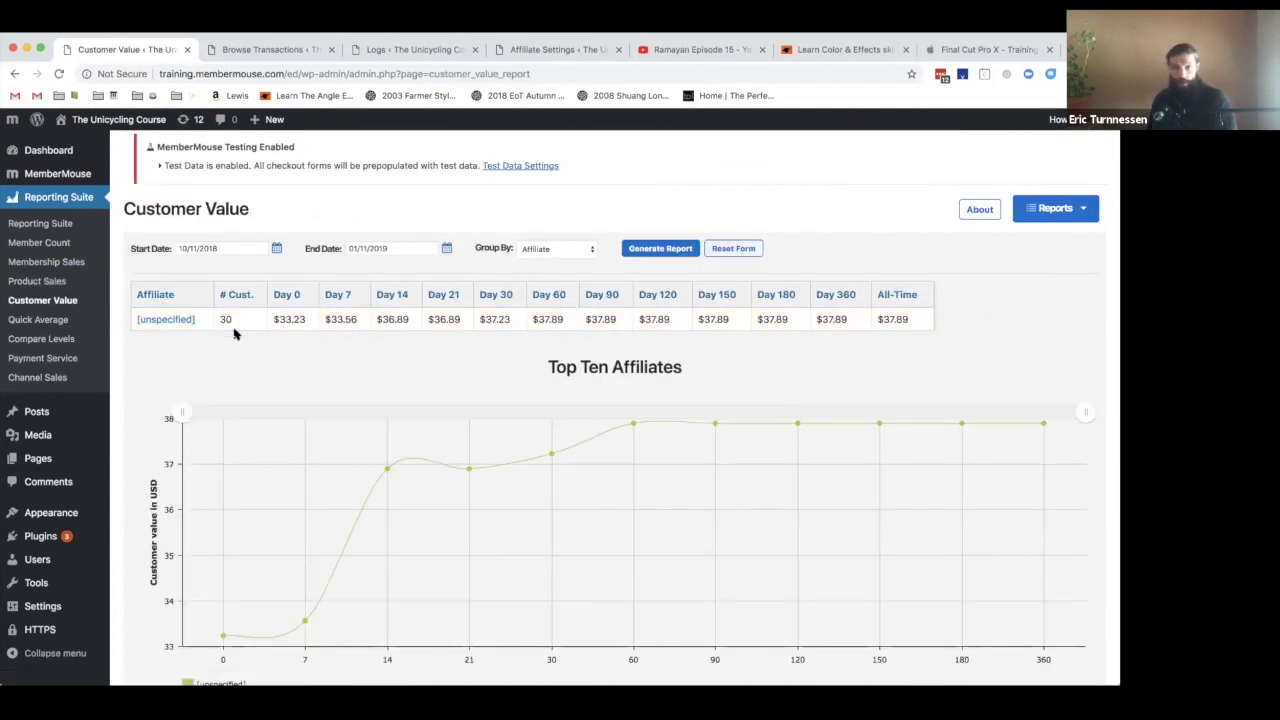
pyautogui.scroll(-1, 234, 331)
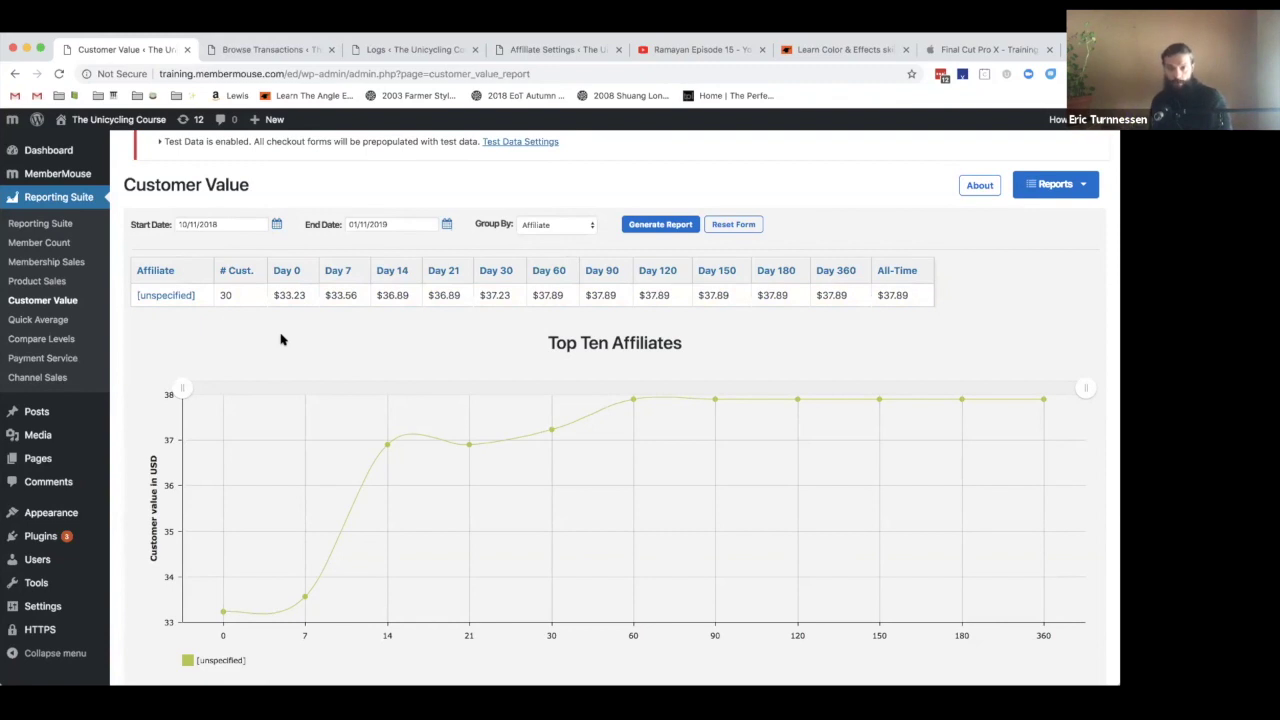
pyautogui.scroll(-1, 362, 378)
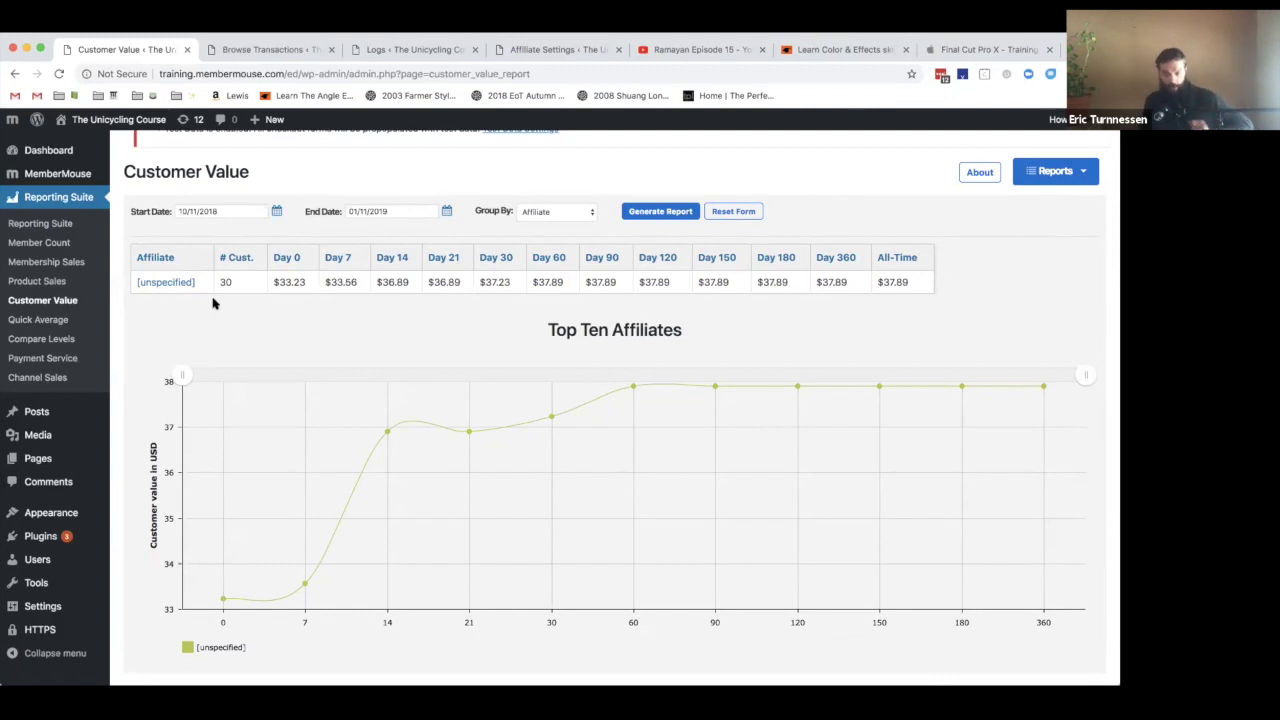
pyautogui.scroll(-2, 286, 380)
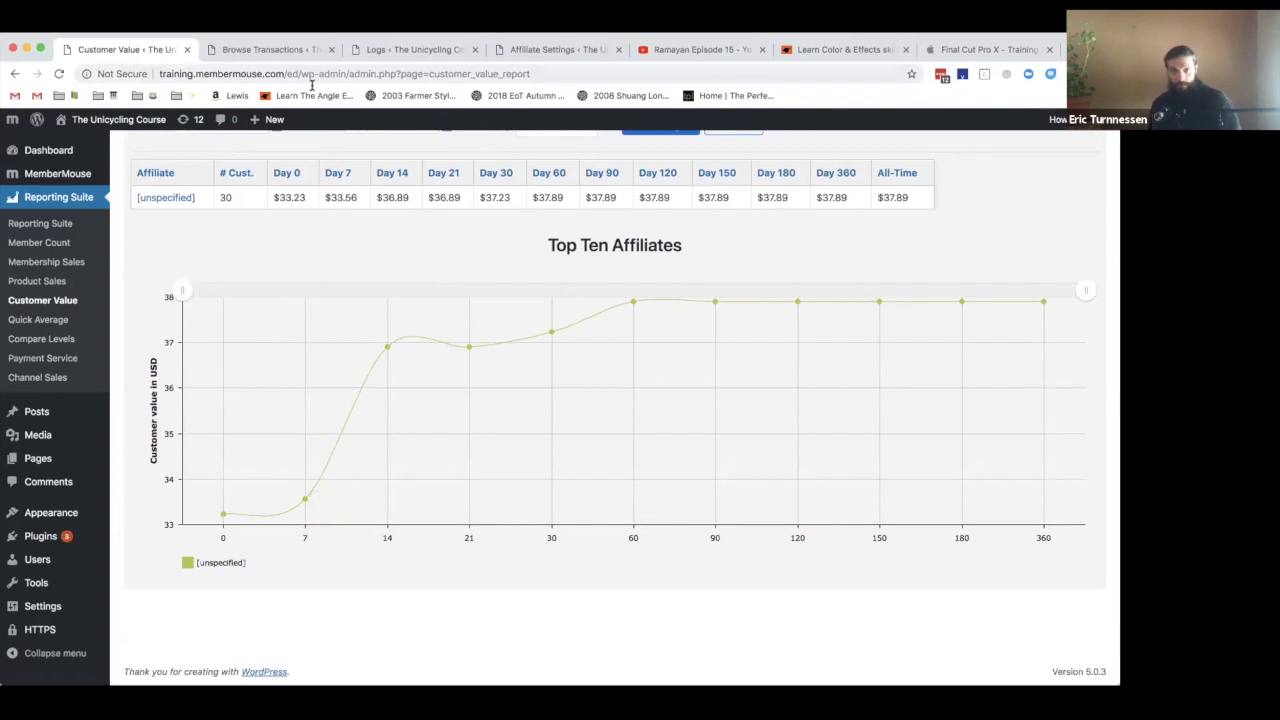
# Step: Place the Affiliate Settings page beside the Customer Value page and inspect the Affiliate and Sub-Affiliate Keyword values in its tracking settings
pyautogui.moveTo(385, 52); pyautogui.dragTo(345, 62)
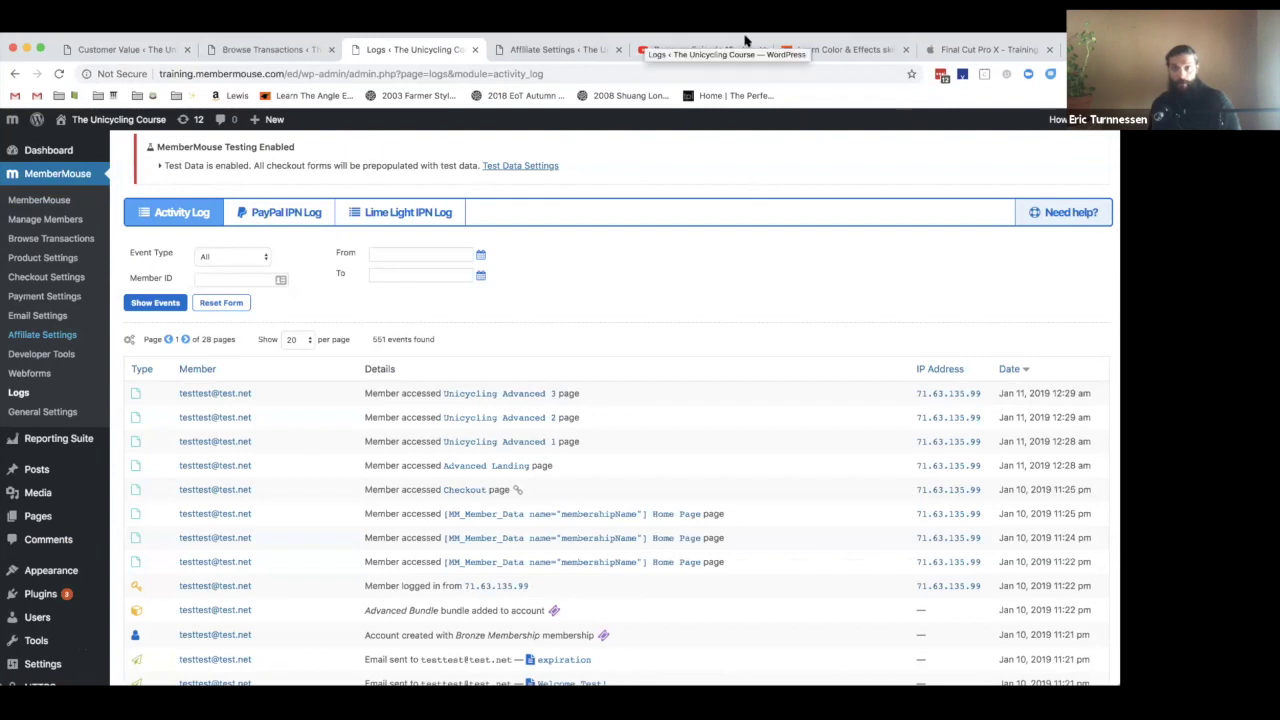
pyautogui.moveTo(562, 50); pyautogui.dragTo(270, 54)
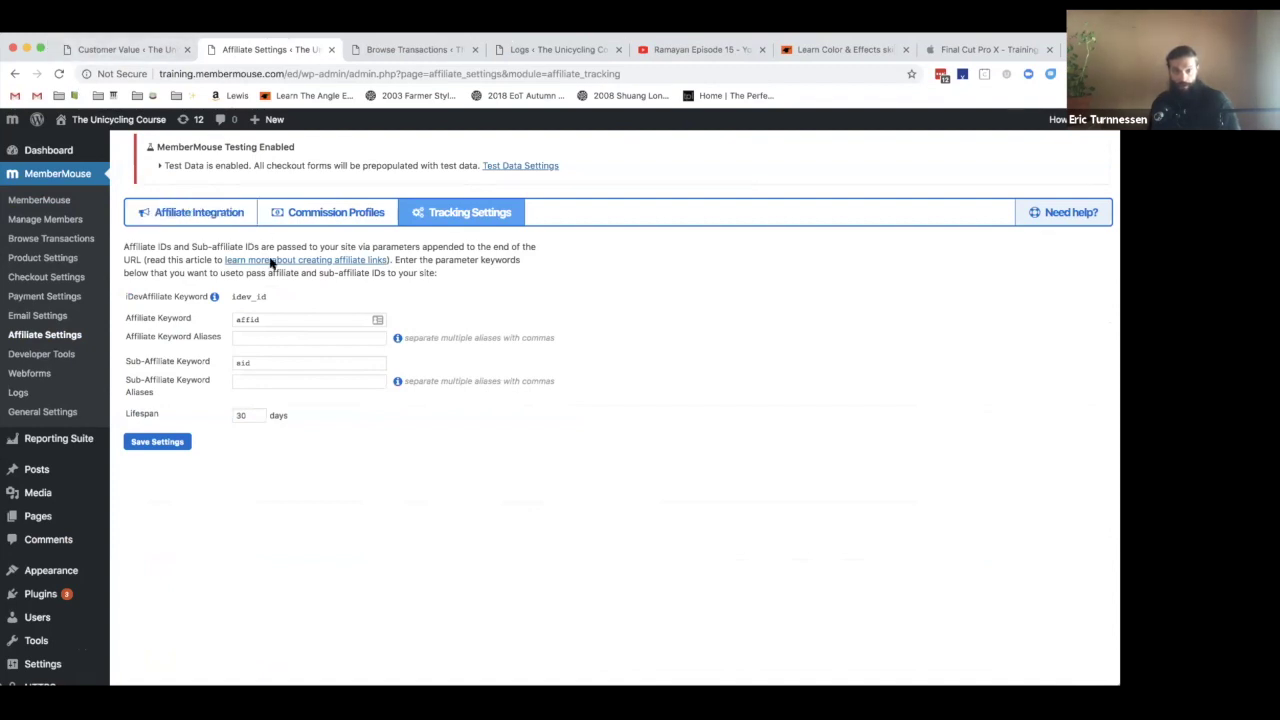
pyautogui.click(274, 319)
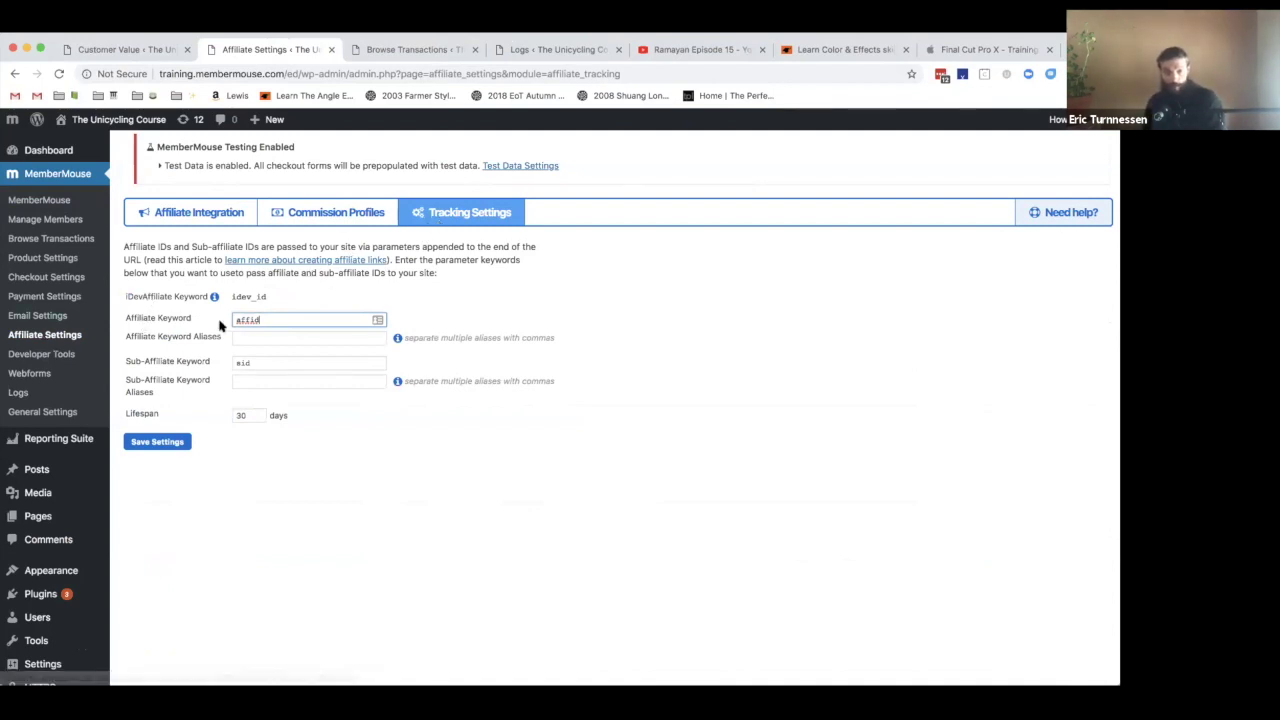
pyautogui.click(266, 322)
pyautogui.doubleClick(268, 322)
pyautogui.click(258, 362)
pyautogui.doubleClick(258, 362)
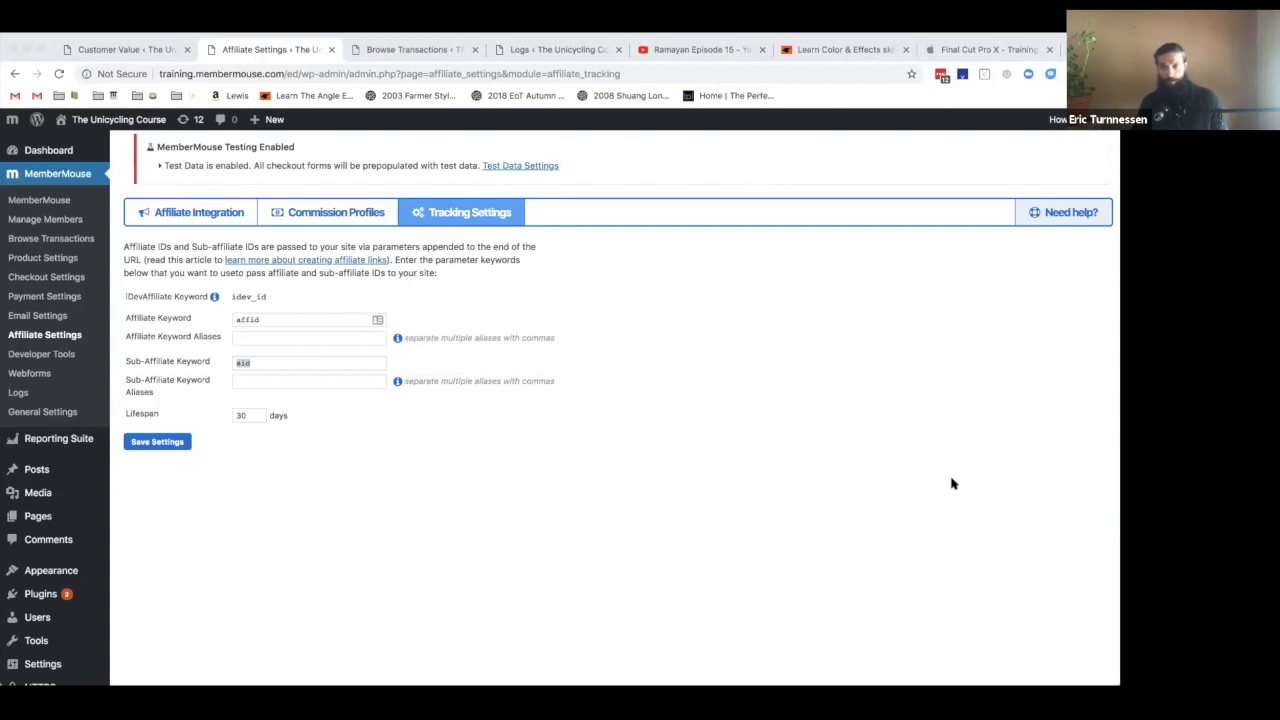
pyautogui.press('super+Tab')
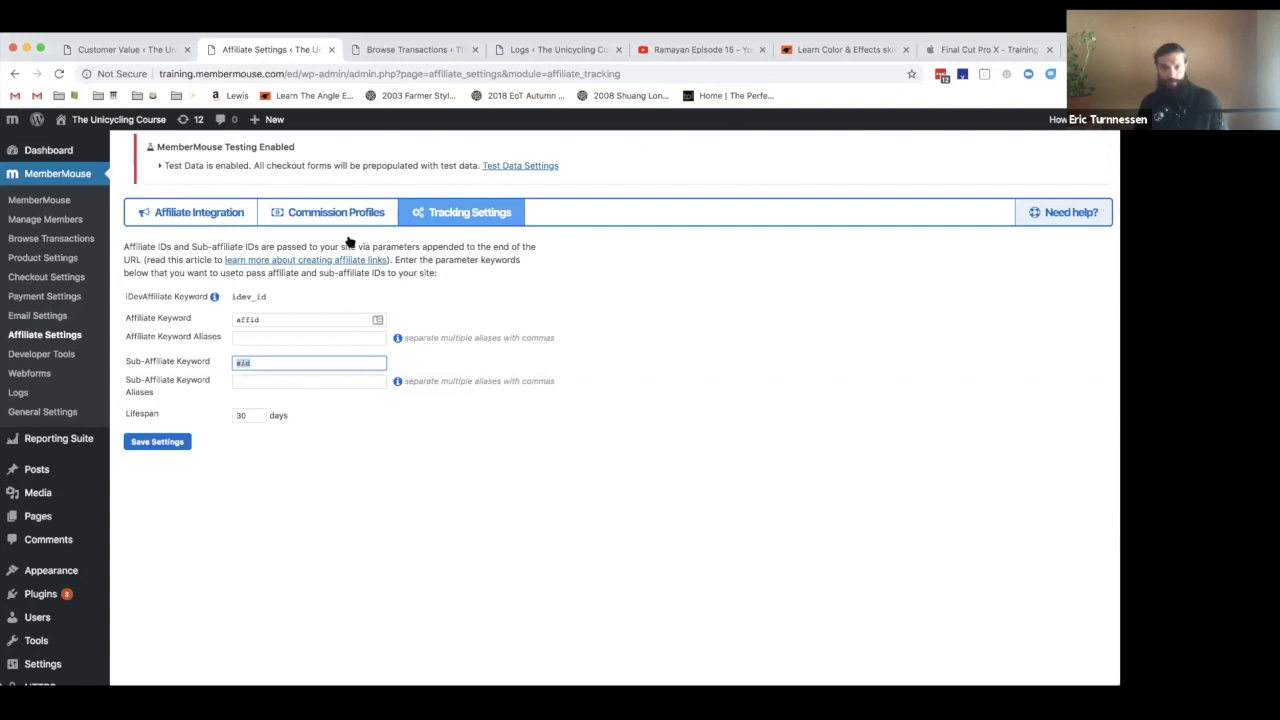
pyautogui.click(470, 305)
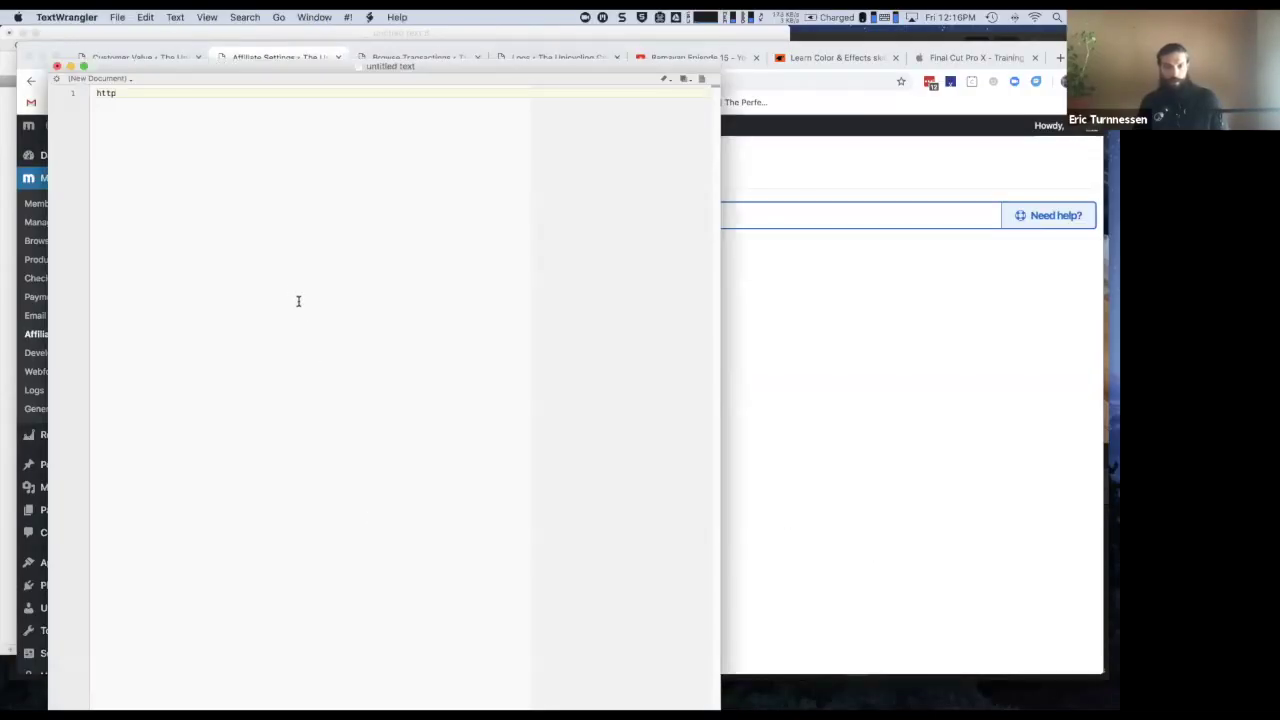
pyautogui.write('://')
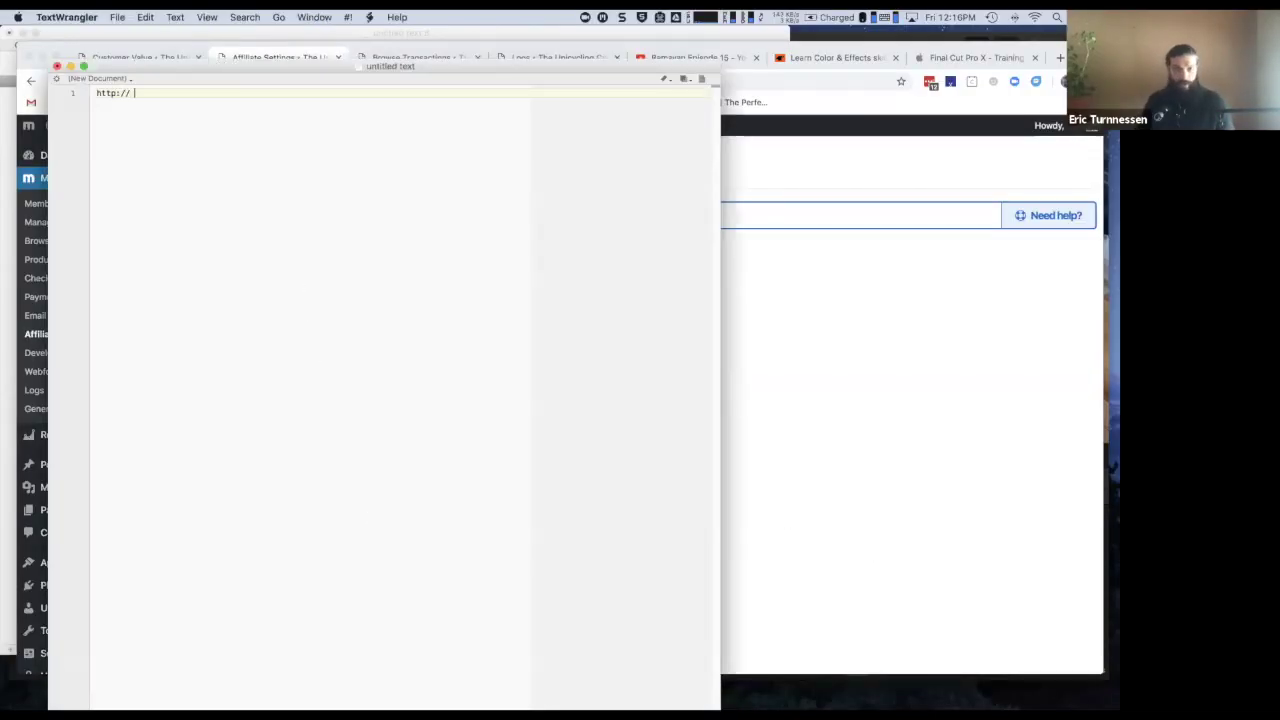
pyautogui.write('mywe')
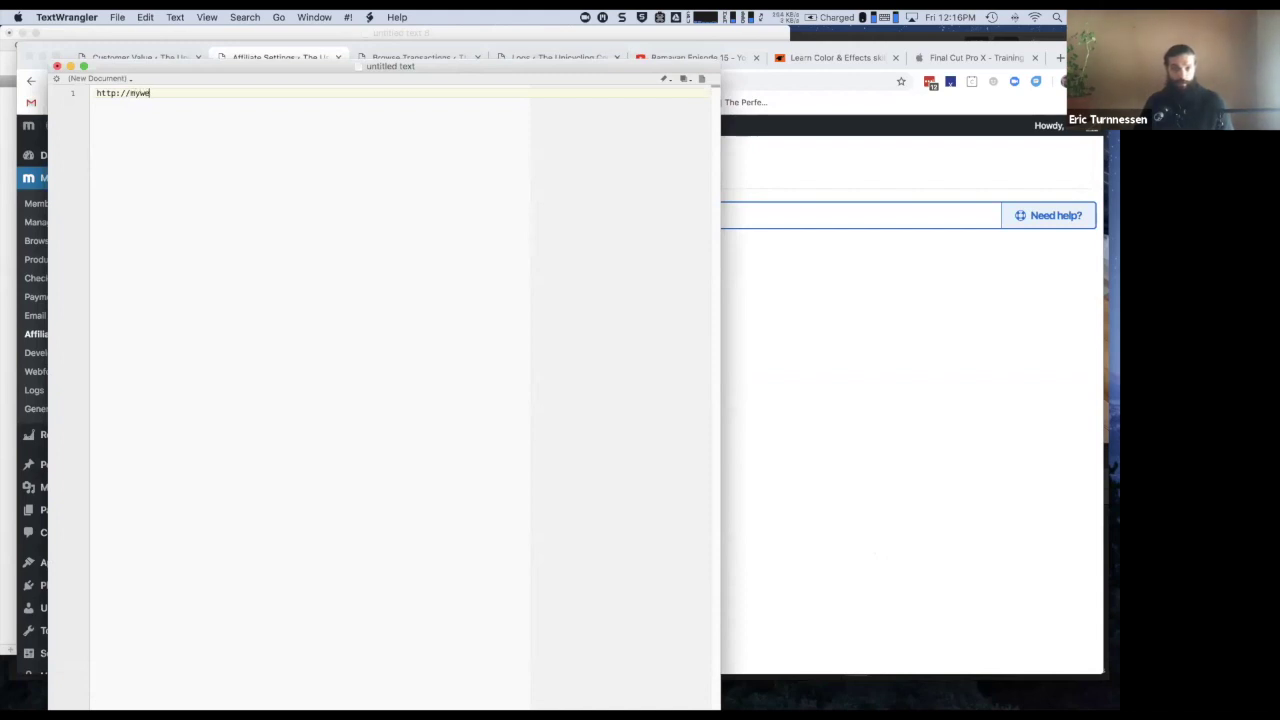
pyautogui.write('bsite.co')
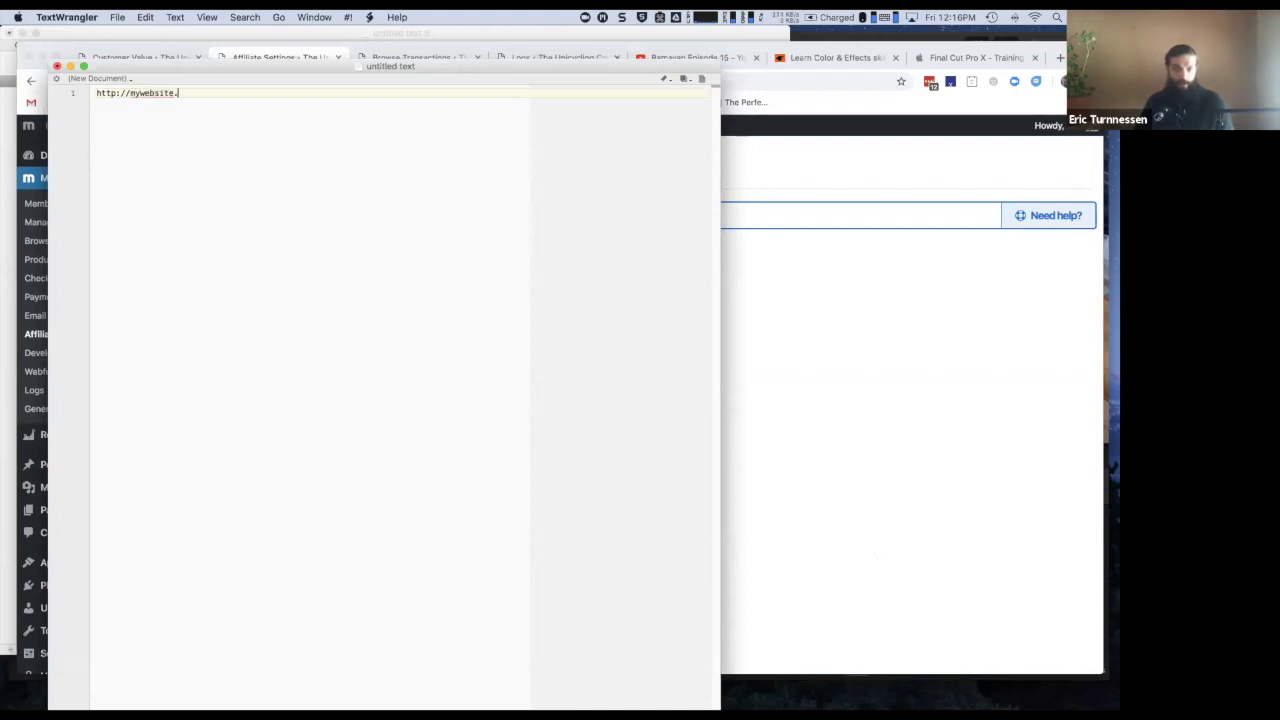
pyautogui.press('BackSpace')
pyautogui.press('BackSpace')
pyautogui.press('BackSpace')
pyautogui.write('.c')
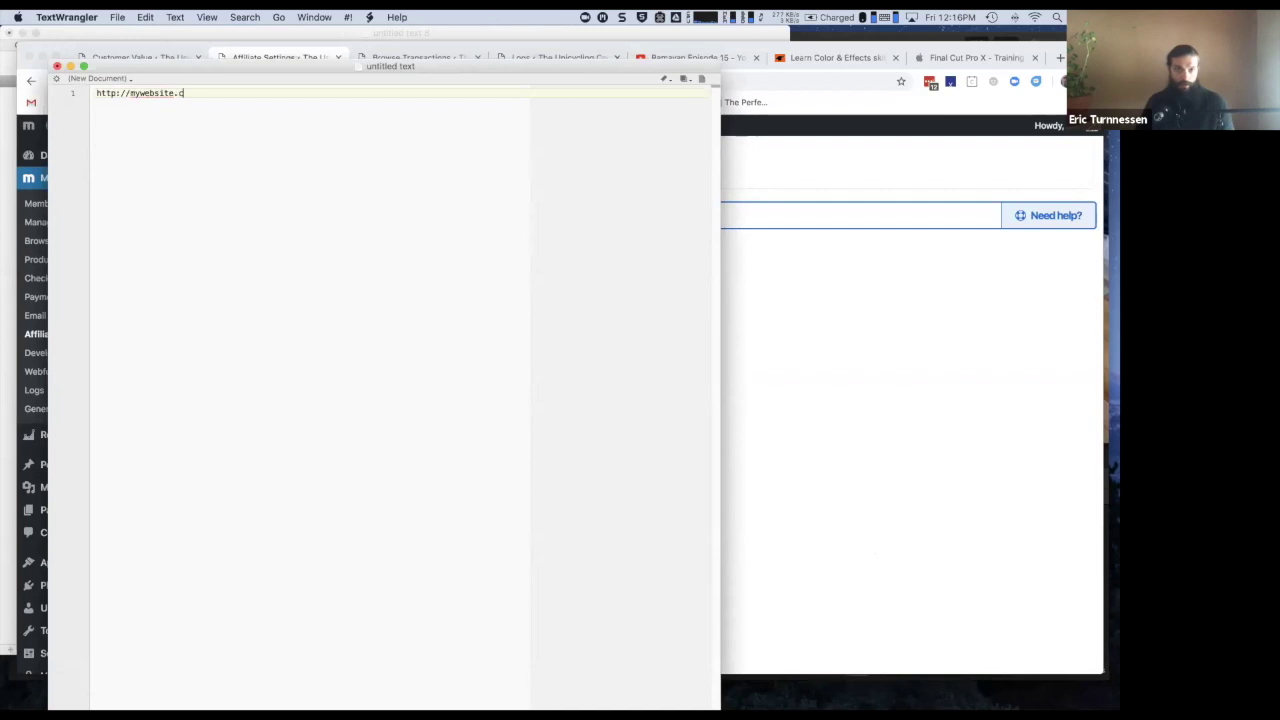
pyautogui.write('om/')
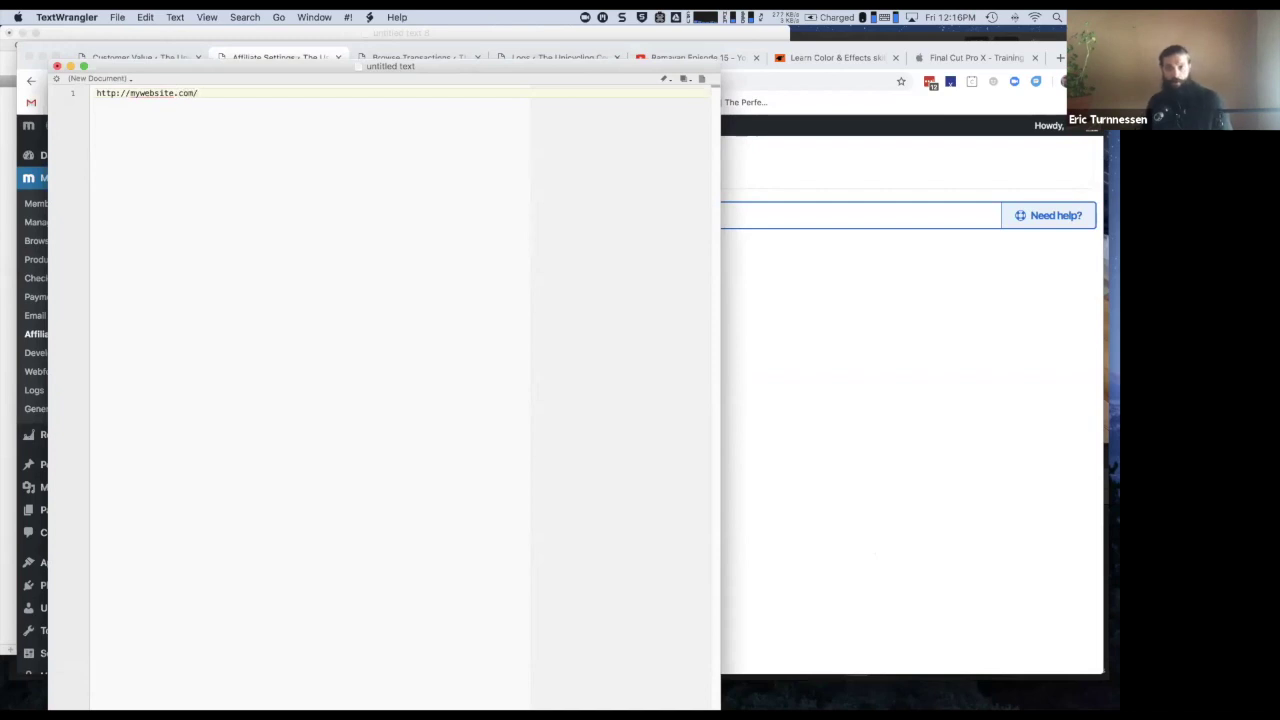
# Step: Return to the tracking settings in Chrome and set the Affiliate Keyword Aliases to src
pyautogui.click(725, 473)
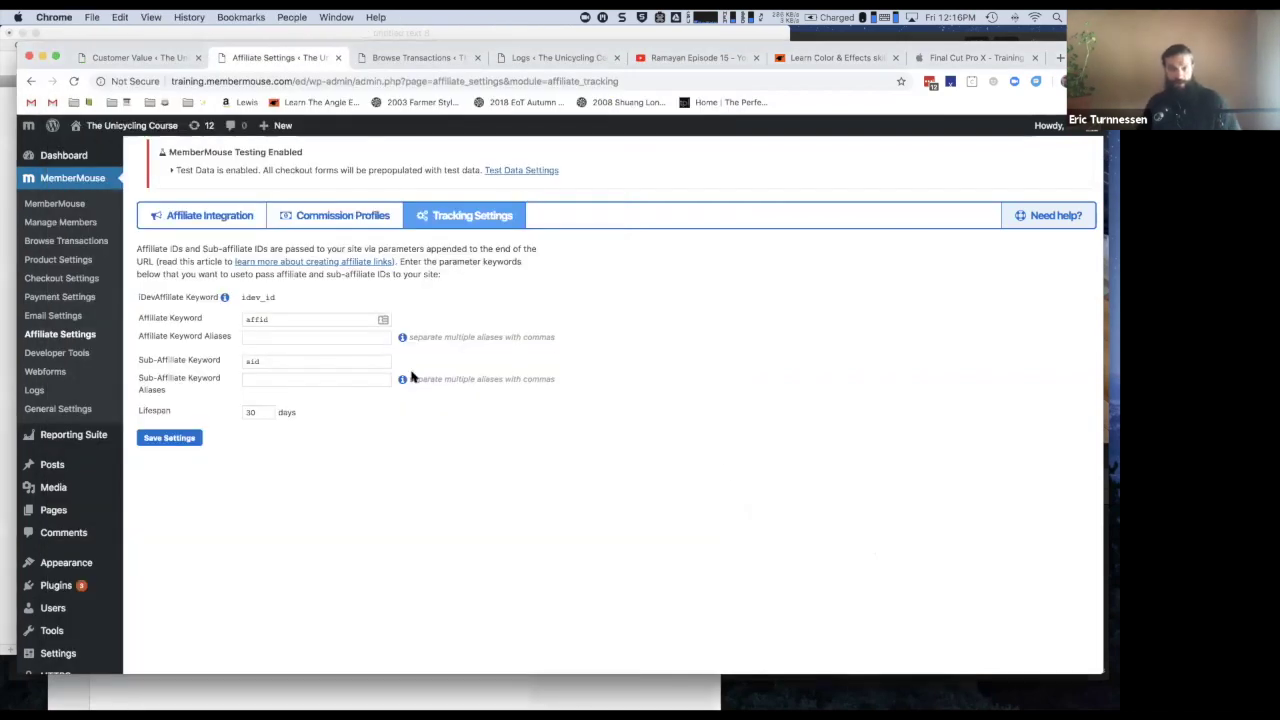
pyautogui.doubleClick(281, 320)
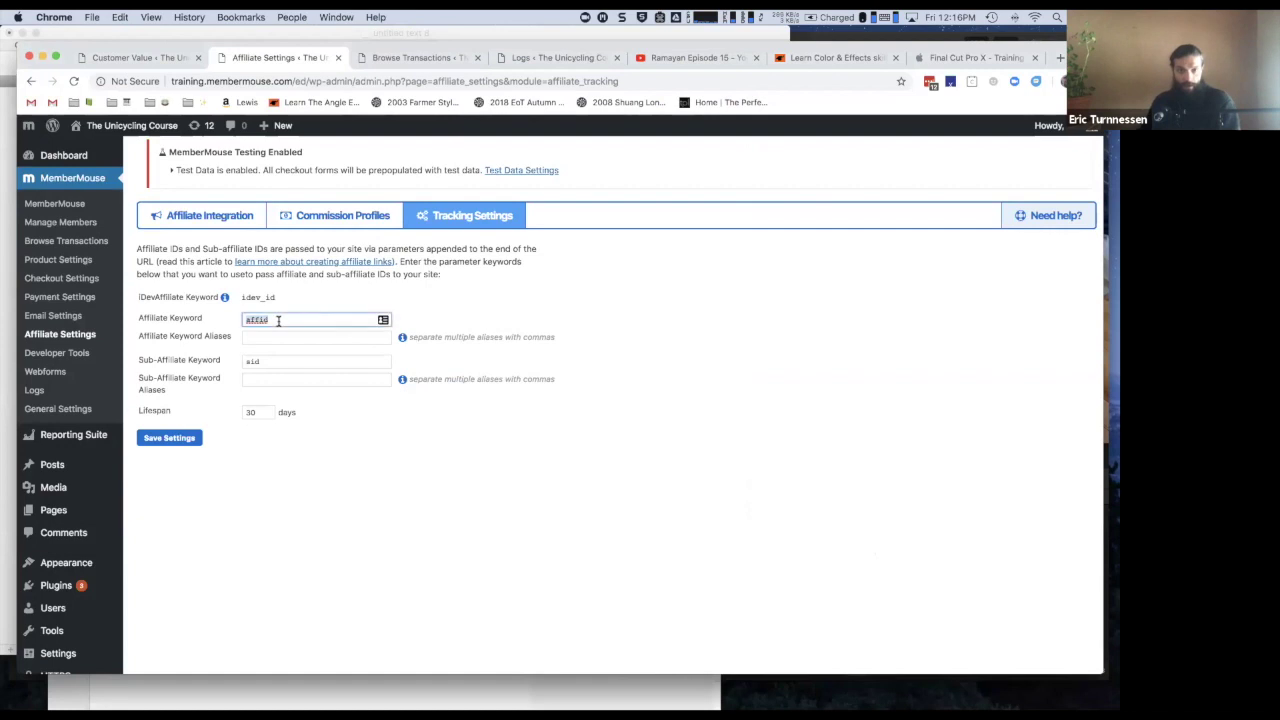
pyautogui.doubleClick(258, 361)
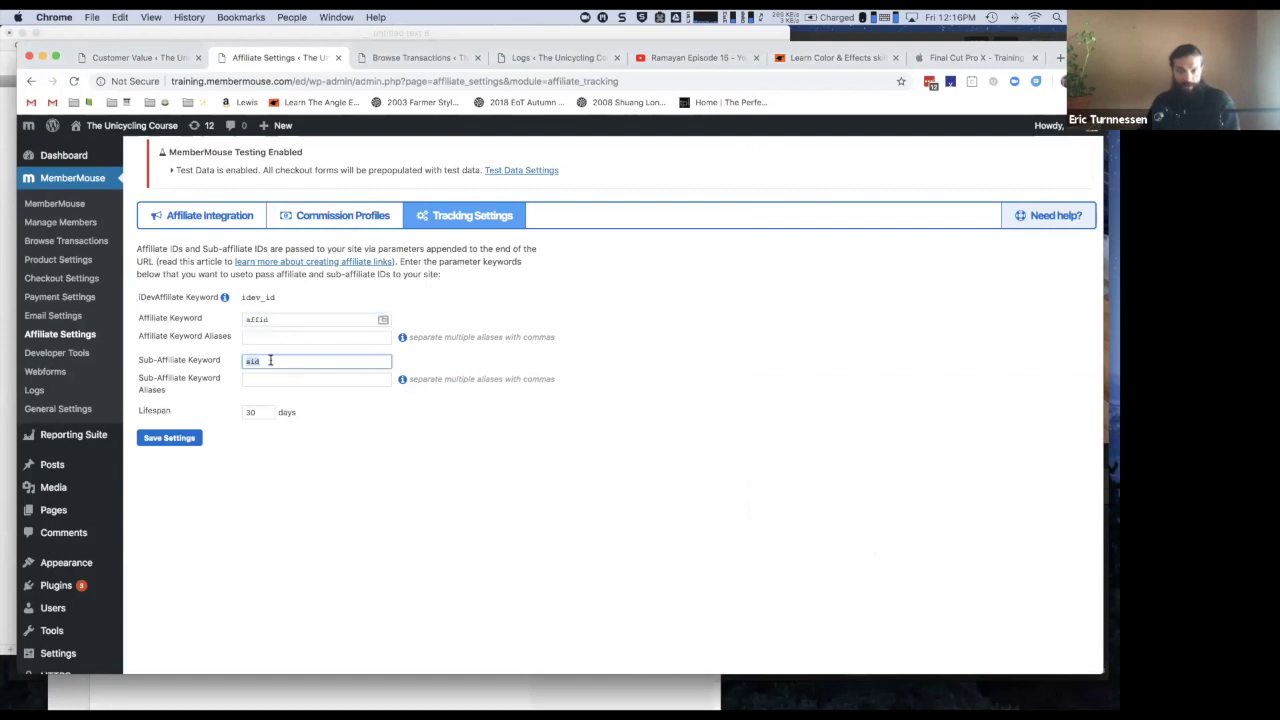
pyautogui.click(270, 361)
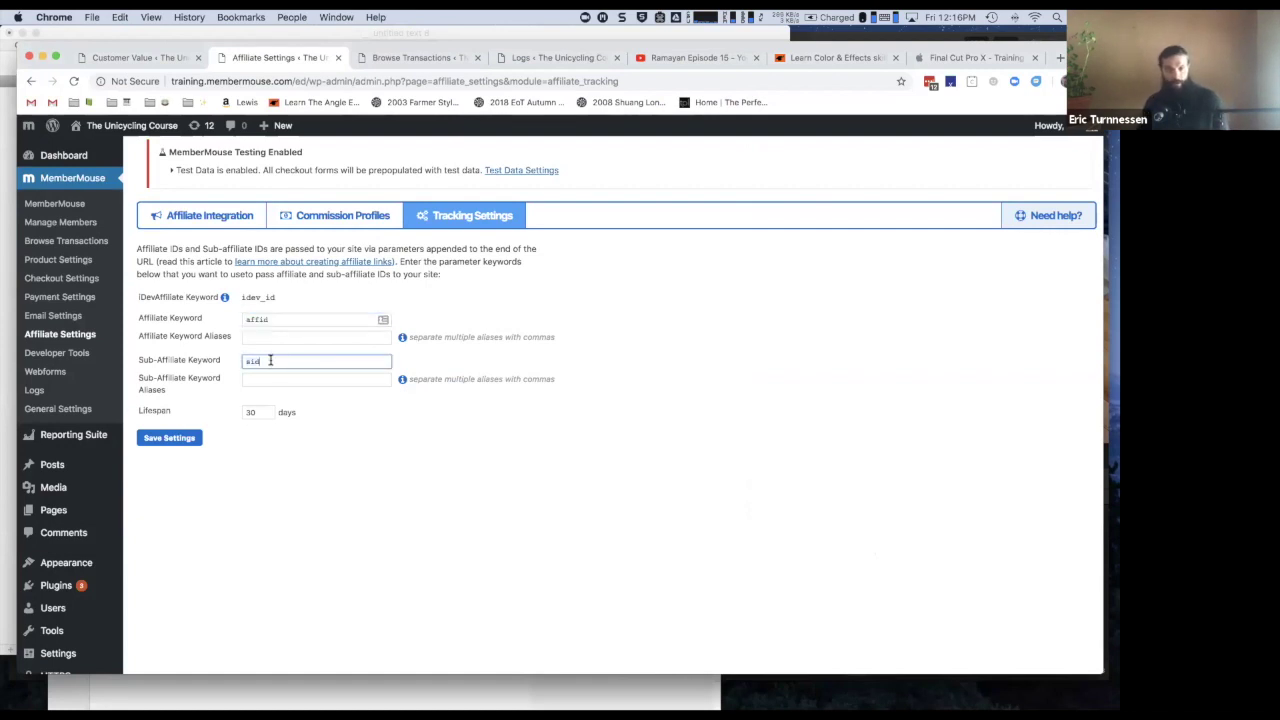
pyautogui.doubleClick(274, 320)
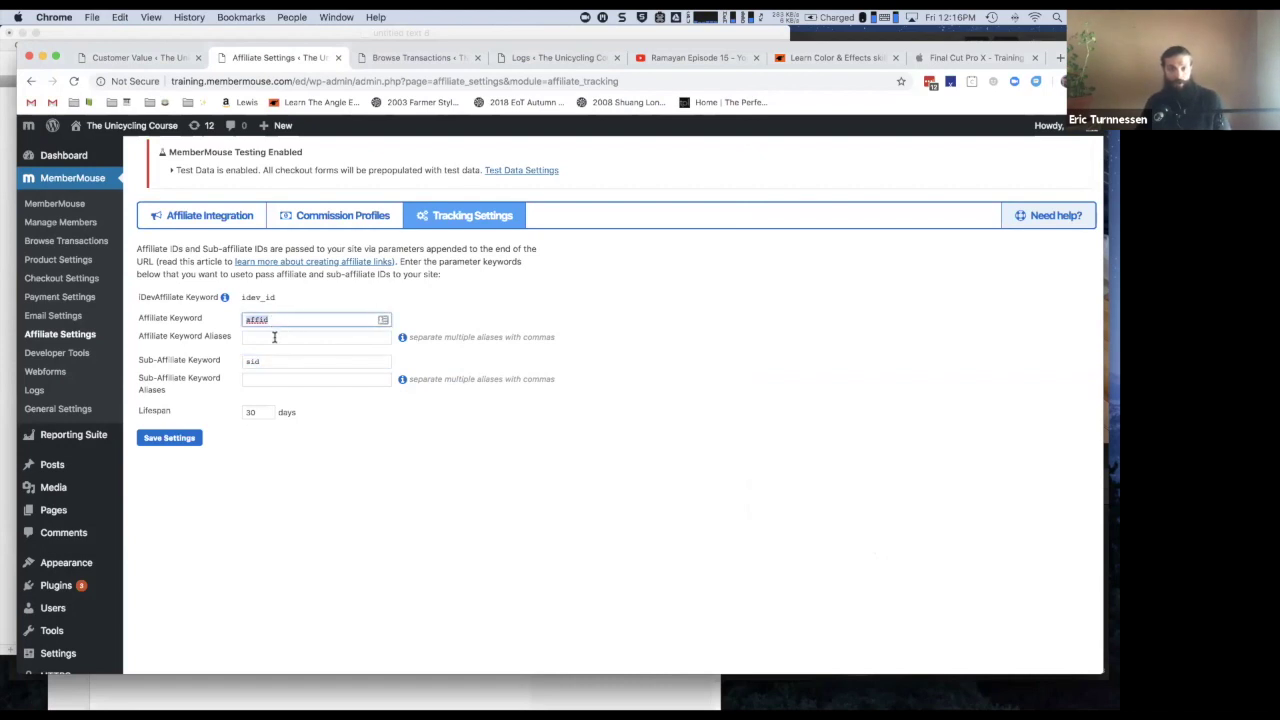
pyautogui.click(274, 337)
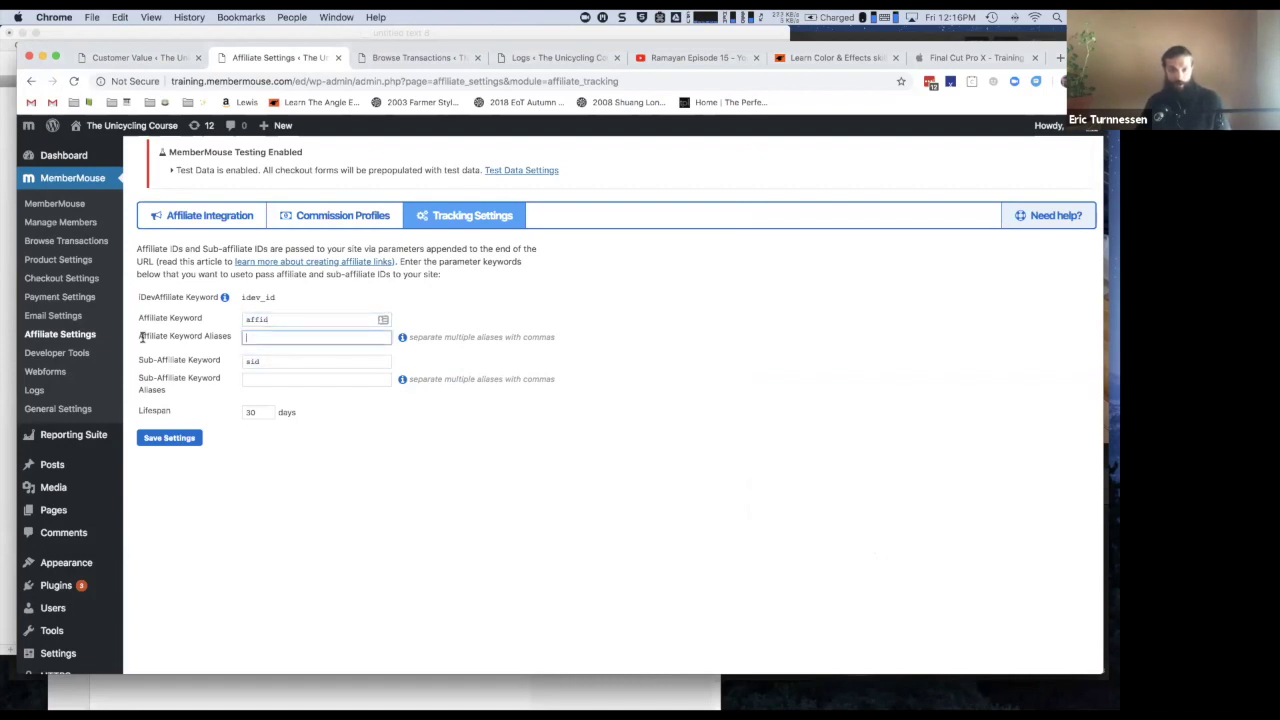
pyautogui.click(200, 326)
pyautogui.click(272, 335)
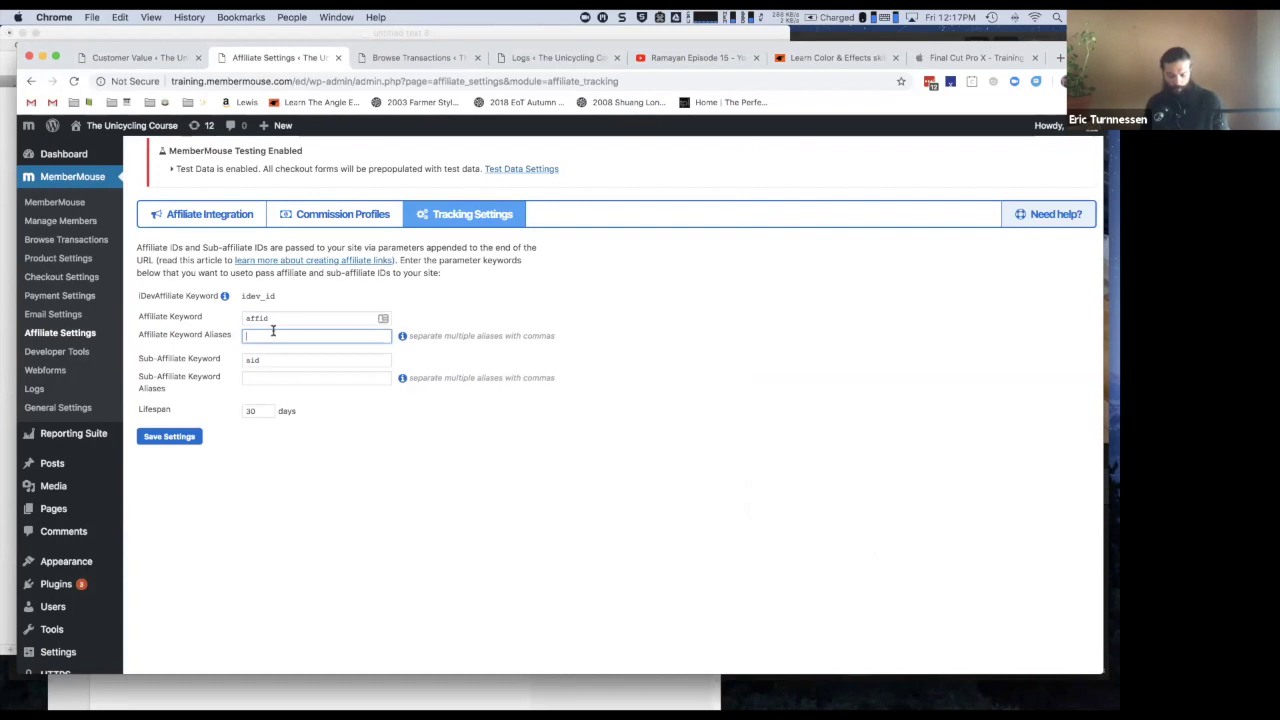
pyautogui.write('src')
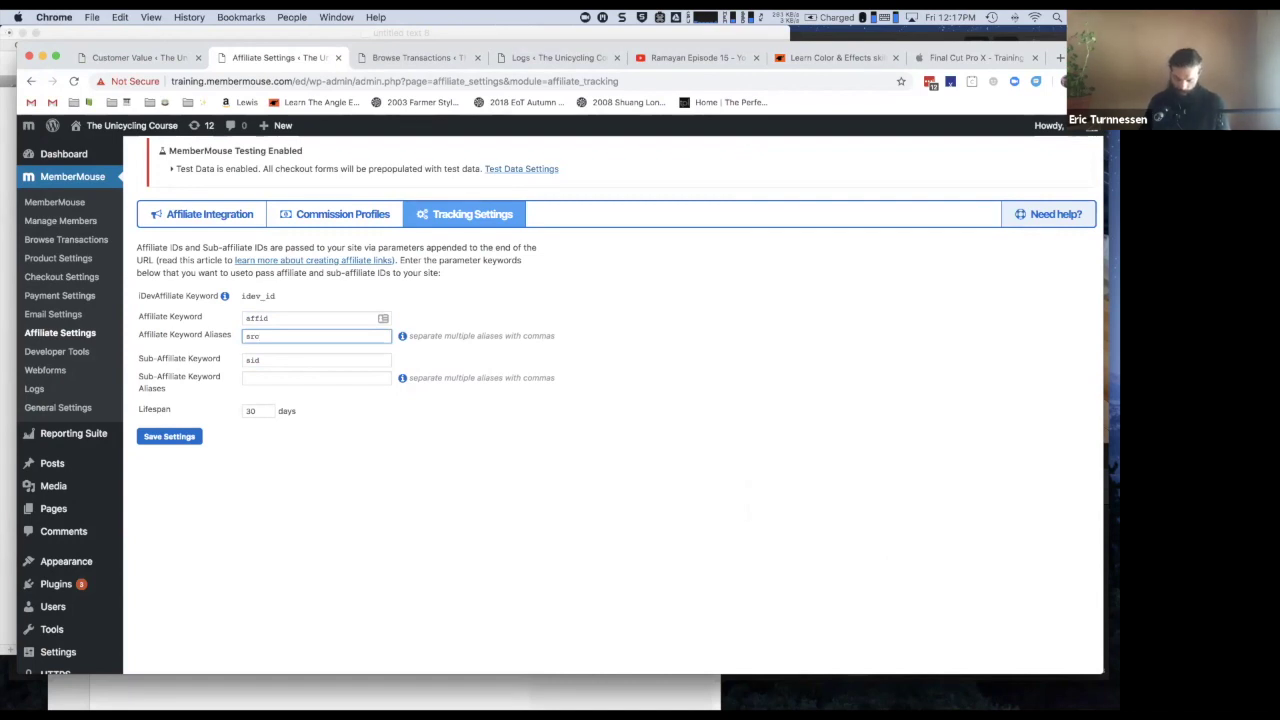
# Step: Set the Sub-Affiliate Keyword Aliases to ad and save the tracking settings
pyautogui.press('Tab')
pyautogui.press('Tab')
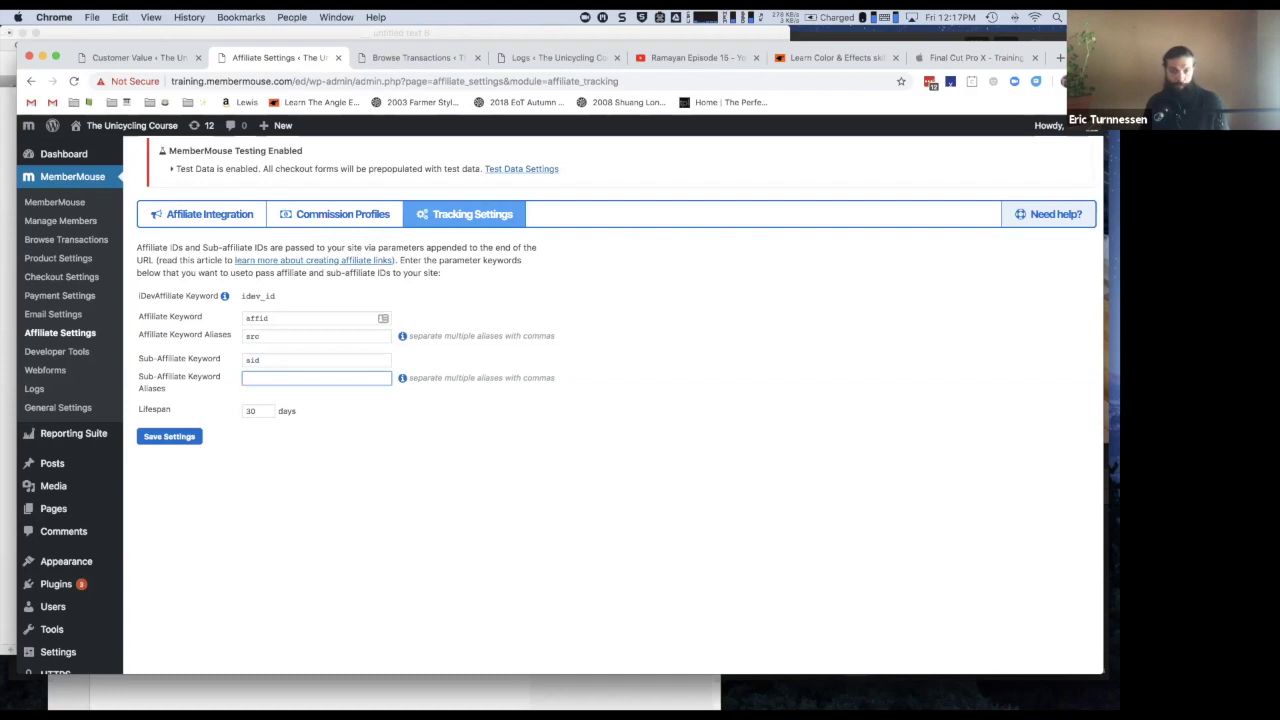
pyautogui.write('sd')
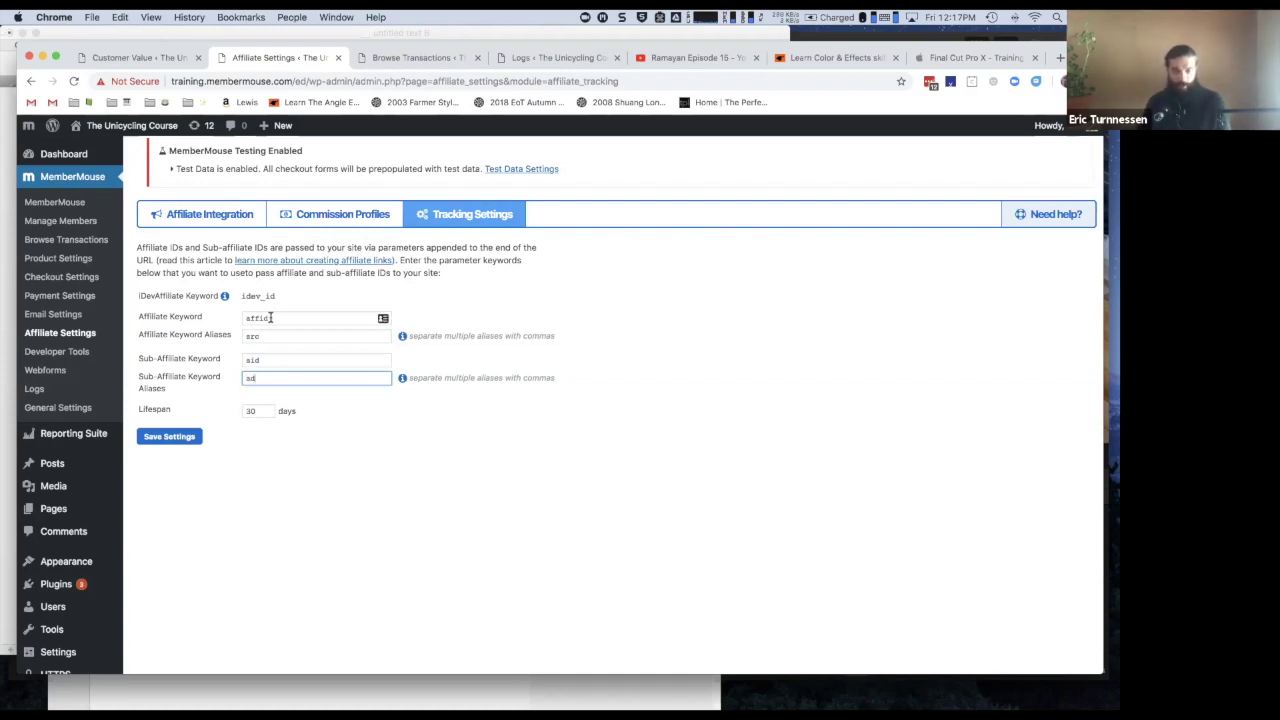
pyautogui.click(185, 437)
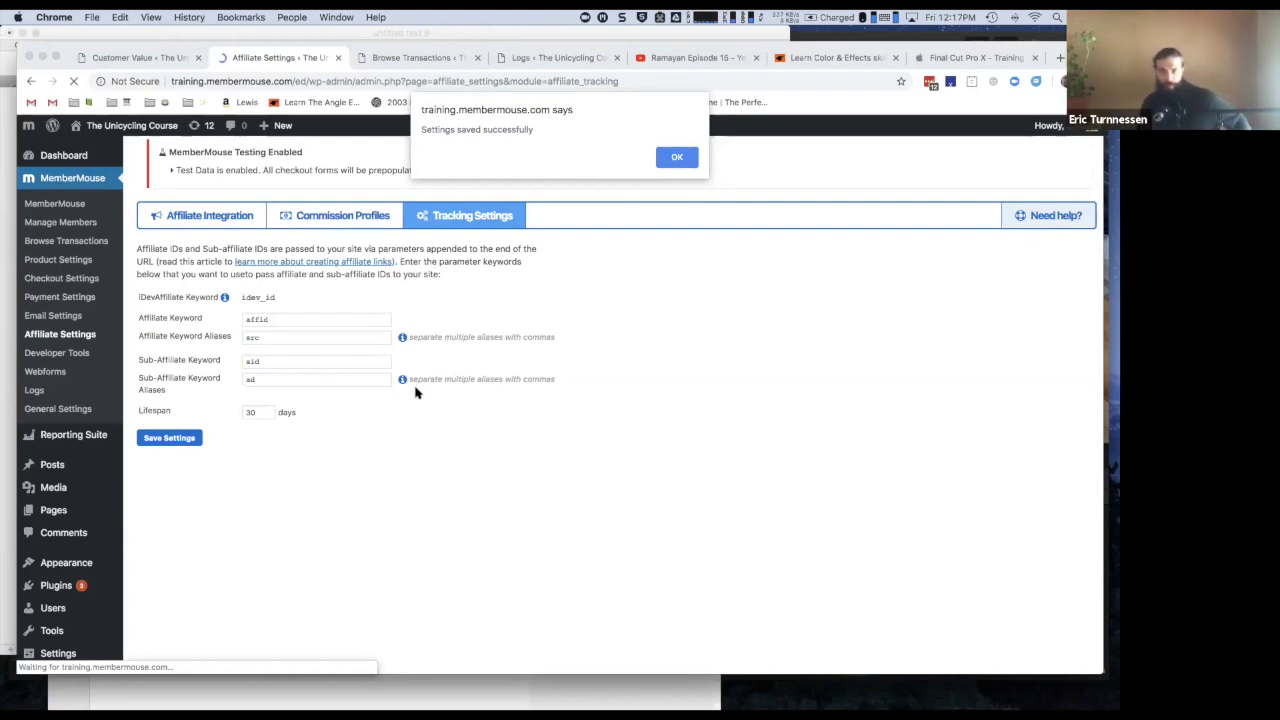
pyautogui.click(676, 157)
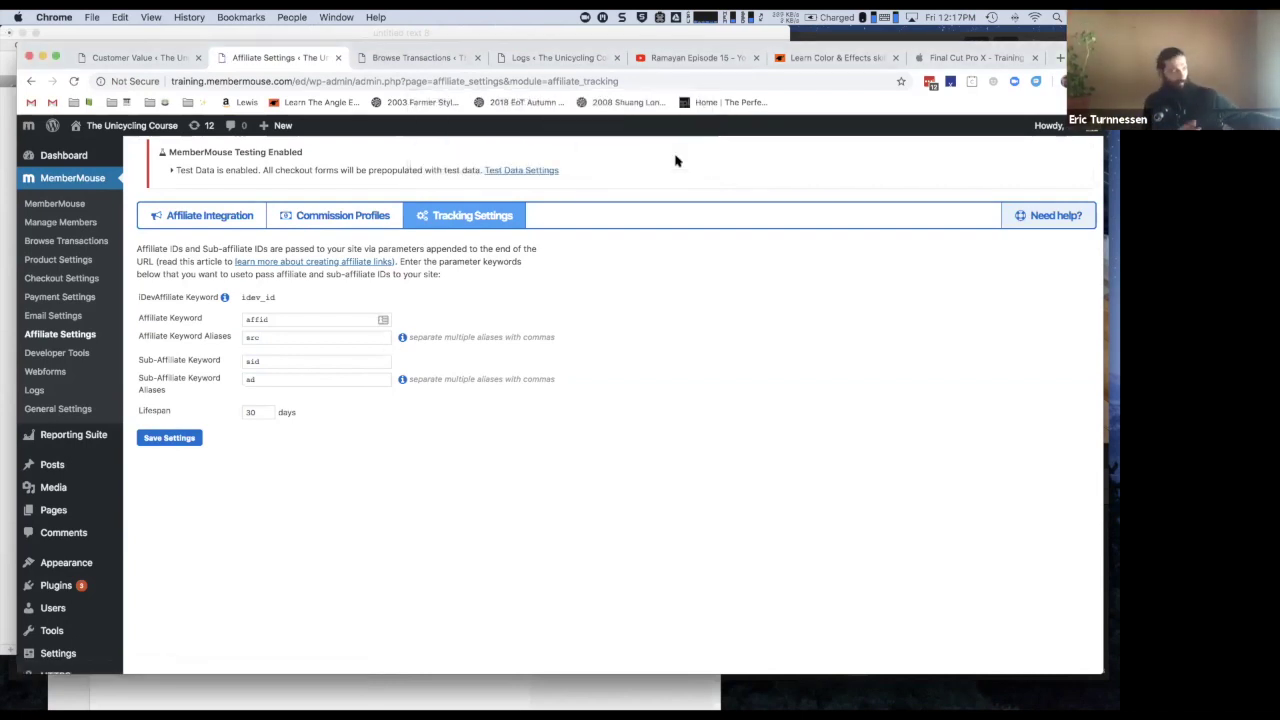
# Step: Recheck the saved keyword aliases, then switch to TextWrangler and append ?src=google&ad=banner1 to the base URL
pyautogui.click(262, 337)
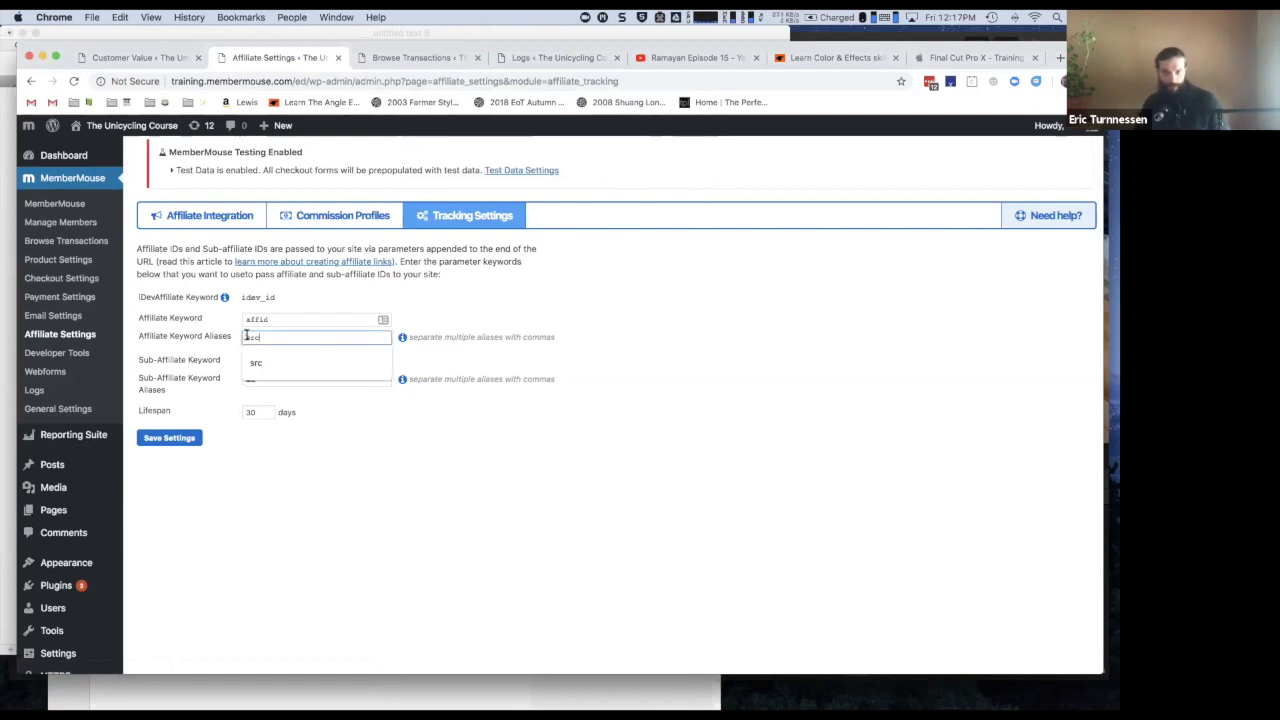
pyautogui.click(238, 375)
pyautogui.click(255, 380)
pyautogui.doubleClick(255, 338)
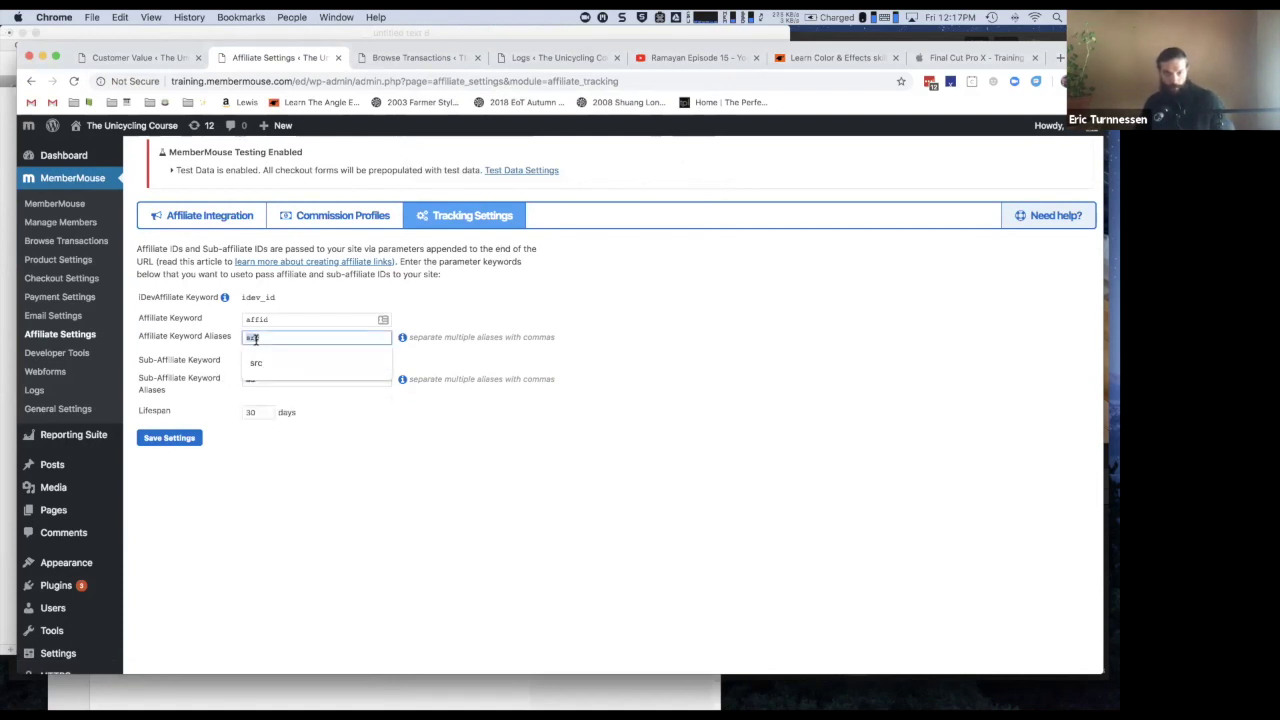
pyautogui.press('super+Tab')
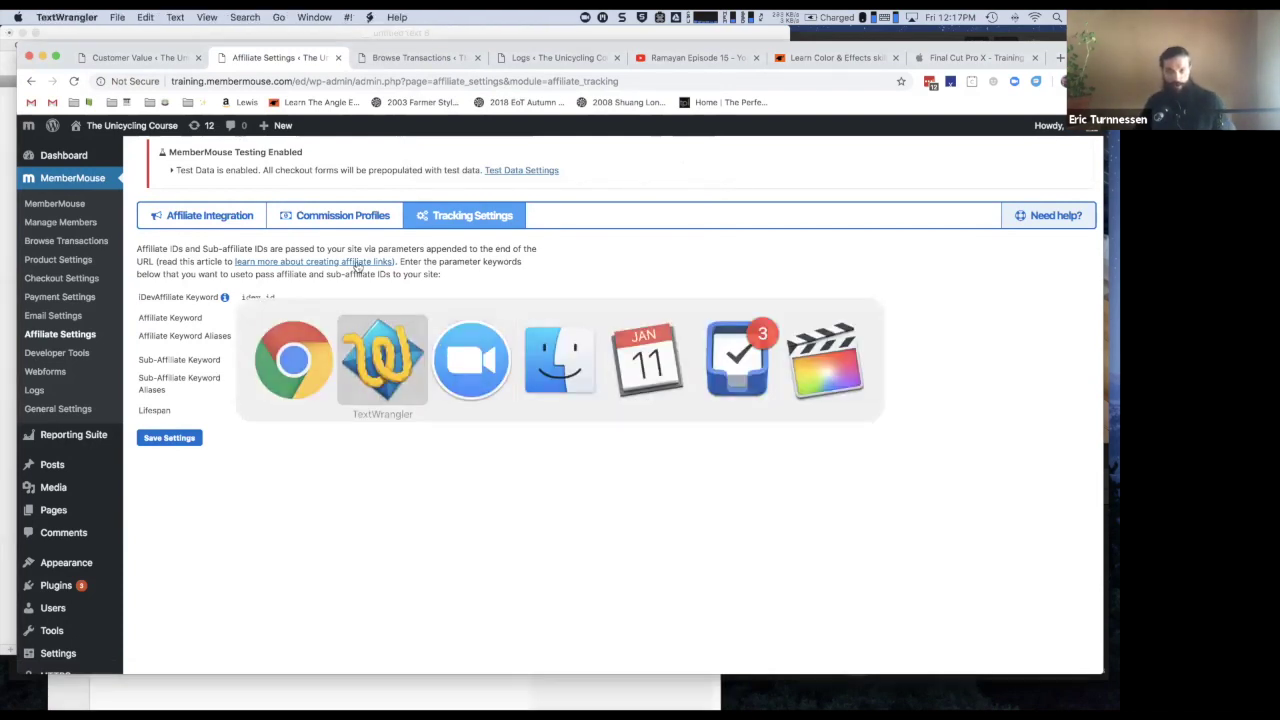
pyautogui.write('?src')
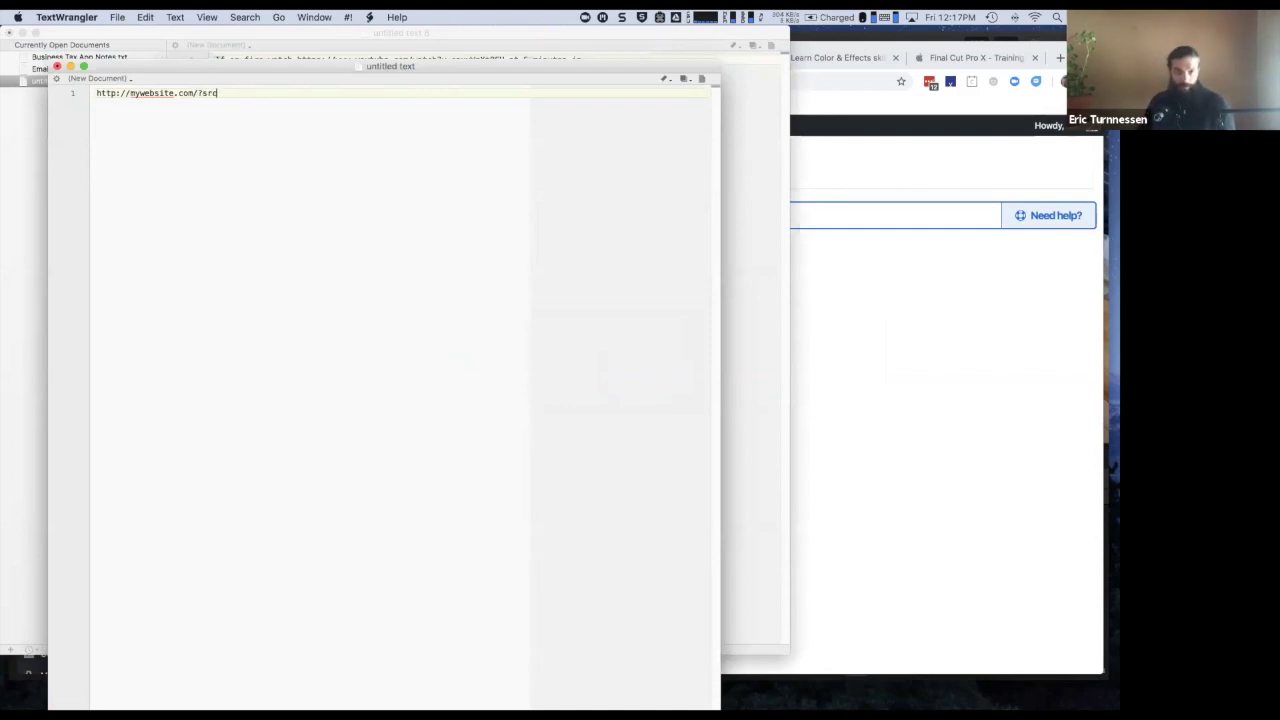
pyautogui.write('=google')
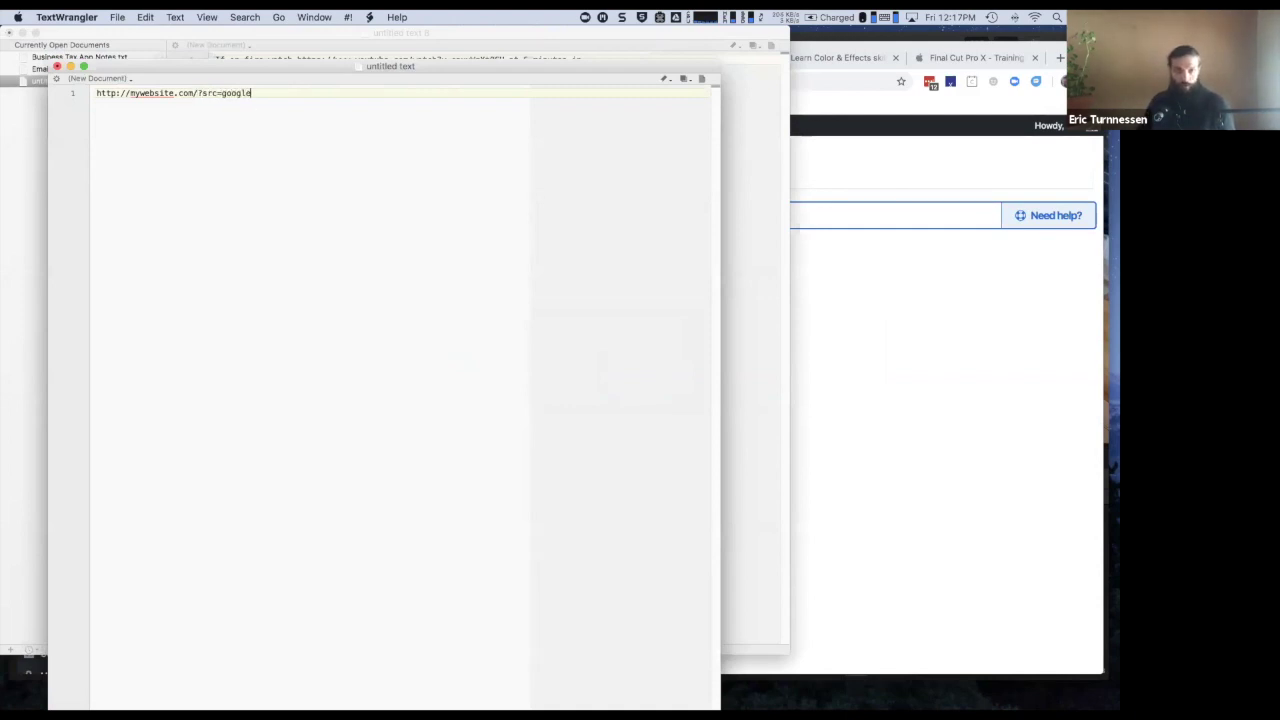
pyautogui.write('&ad=')
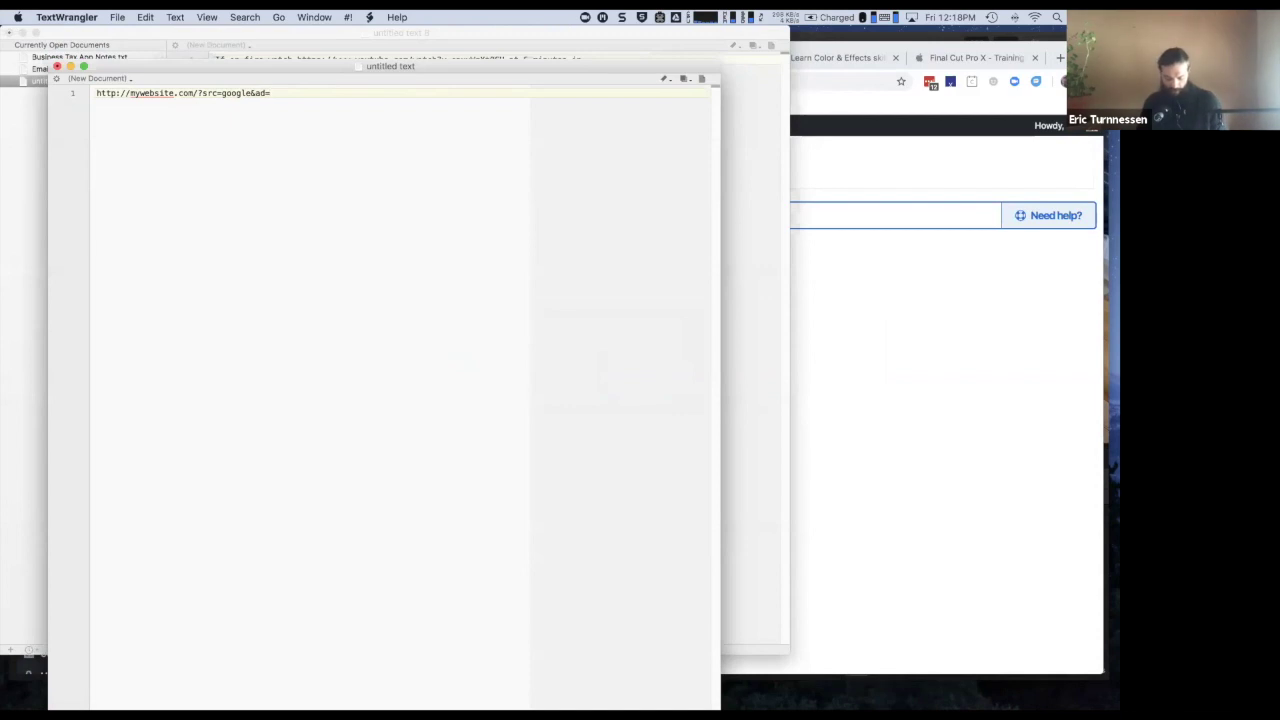
pyautogui.write('banner1')
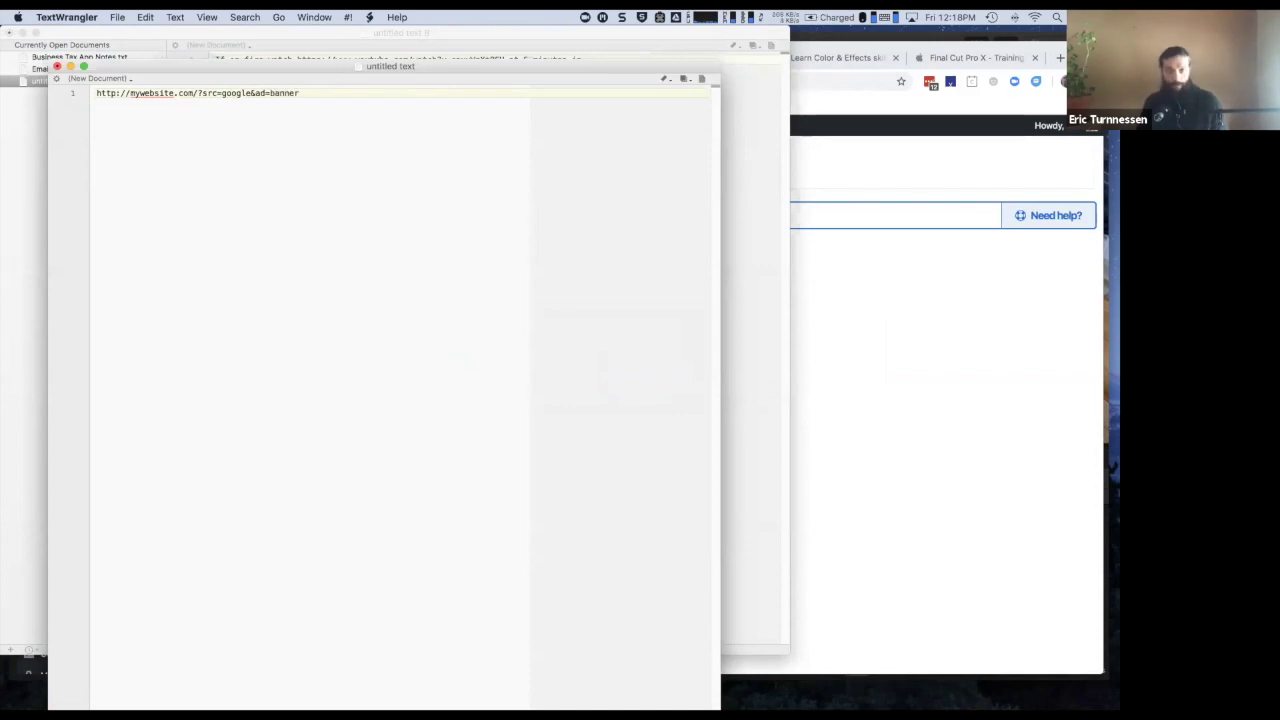
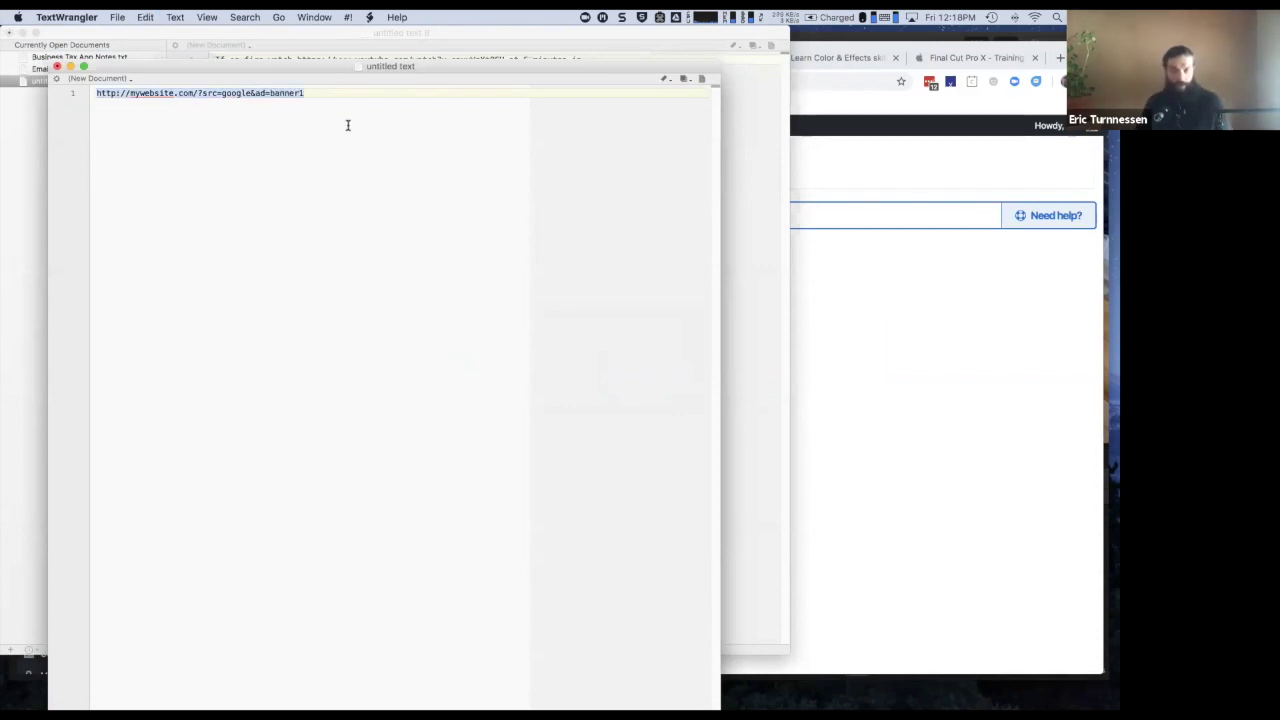
# Step: Duplicate the Google tracking link on a second line and change its ad value to banner2
pyautogui.press('Return')
pyautogui.write('http://mywebsite.com/?src=google&ad=banner1')
pyautogui.doubleClick(300, 103)
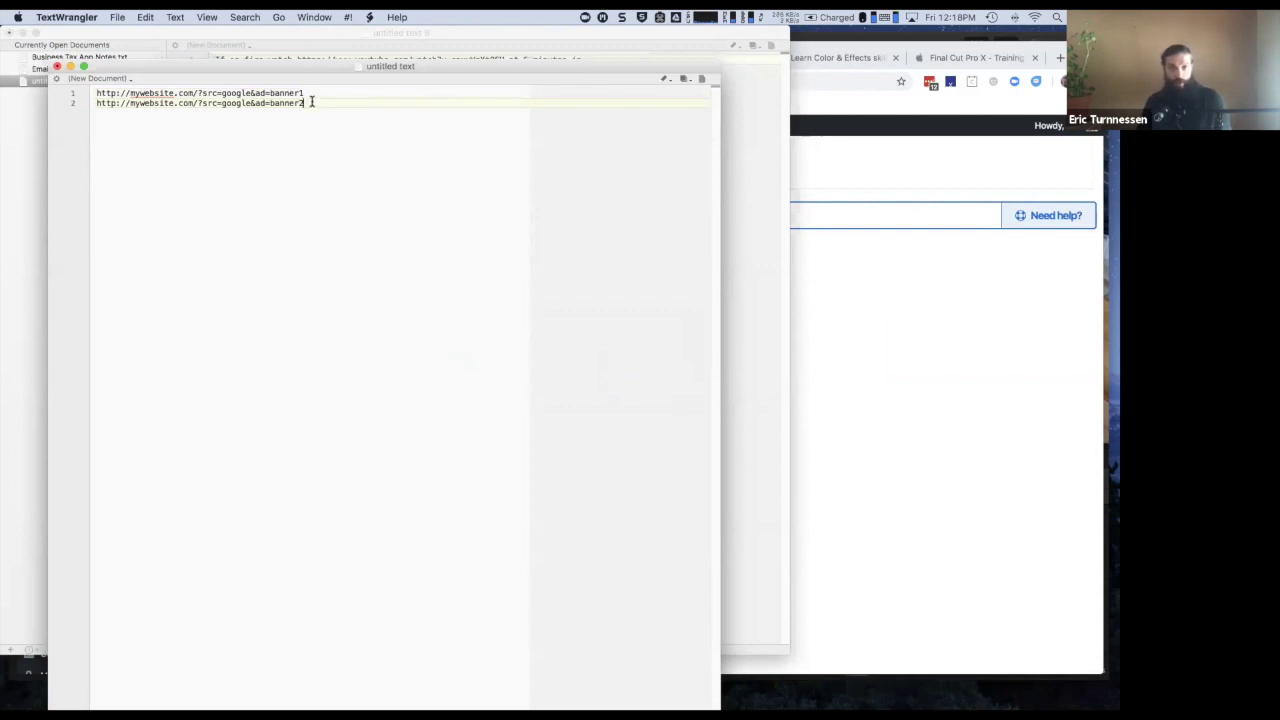
pyautogui.moveTo(311, 102); pyautogui.dragTo(128, 83)
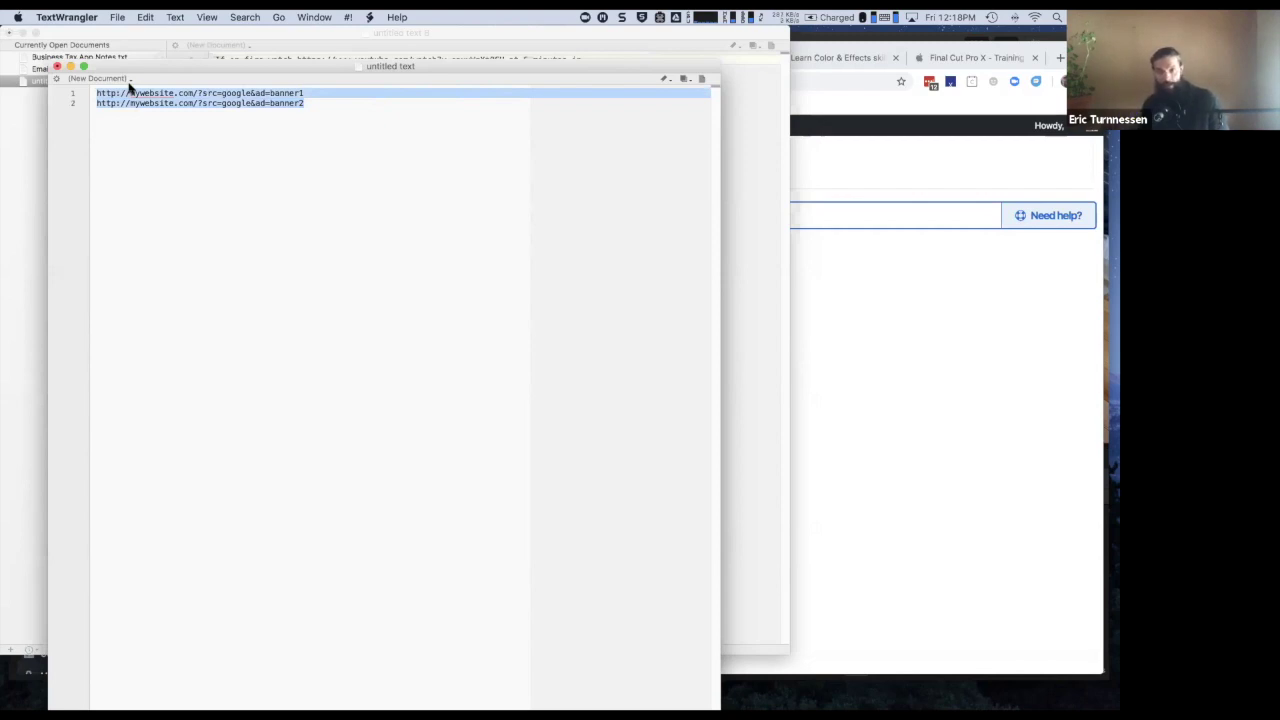
pyautogui.click(234, 93)
pyautogui.moveTo(234, 93); pyautogui.dragTo(286, 100)
pyautogui.doubleClick(299, 93)
pyautogui.click(305, 93)
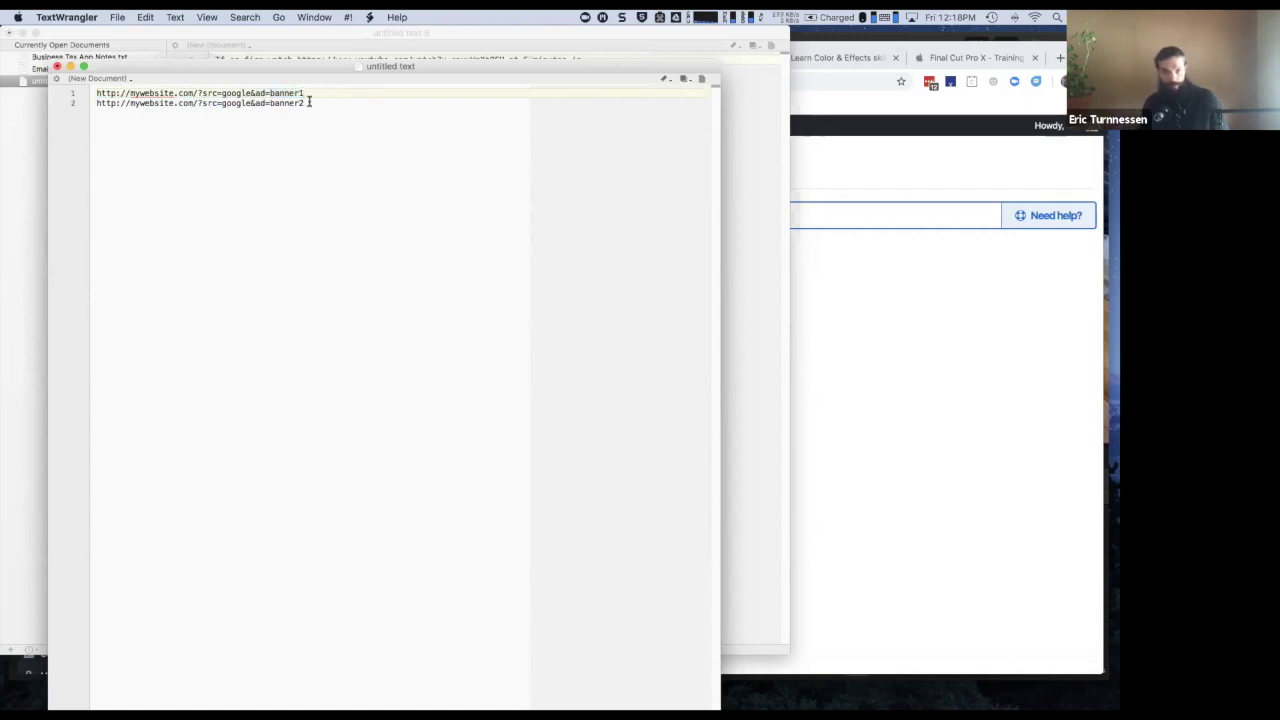
# Step: Copy both Google tracking links and paste them below, separated by a blank line
pyautogui.moveTo(309, 103); pyautogui.dragTo(157, 86)
pyautogui.press('super+c')
pyautogui.click(288, 103)
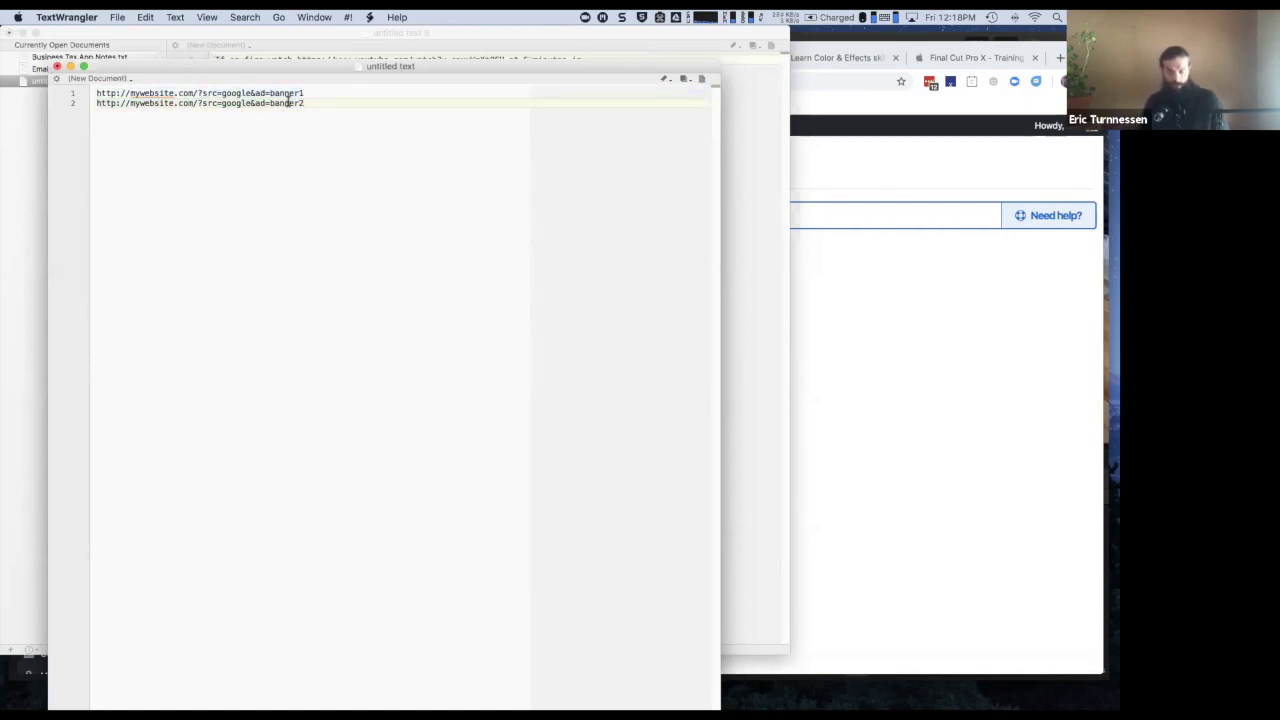
pyautogui.press('super+Right')
pyautogui.press('Return')
pyautogui.press('Return')
pyautogui.press('super+v')
# Step: Change the src value to facebook in both pasted tracking links
pyautogui.doubleClick(239, 122)
pyautogui.write('facebook')
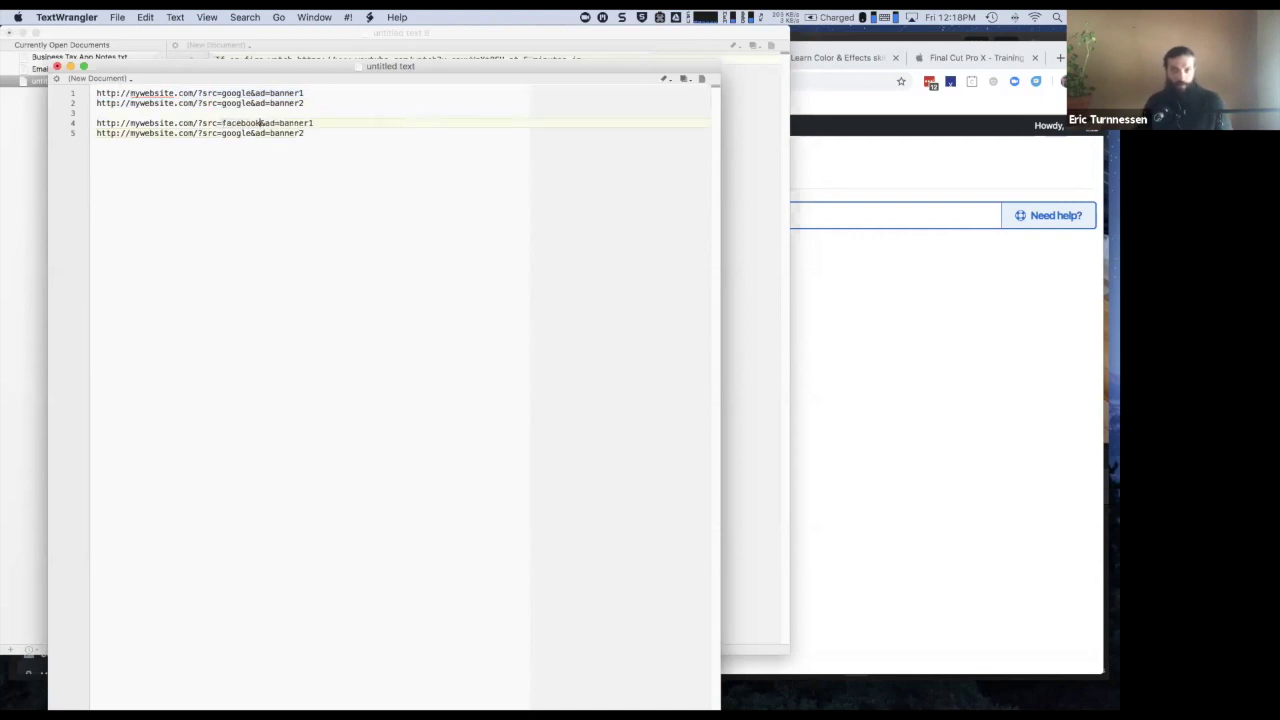
pyautogui.doubleClick(228, 133)
pyautogui.write('fac')
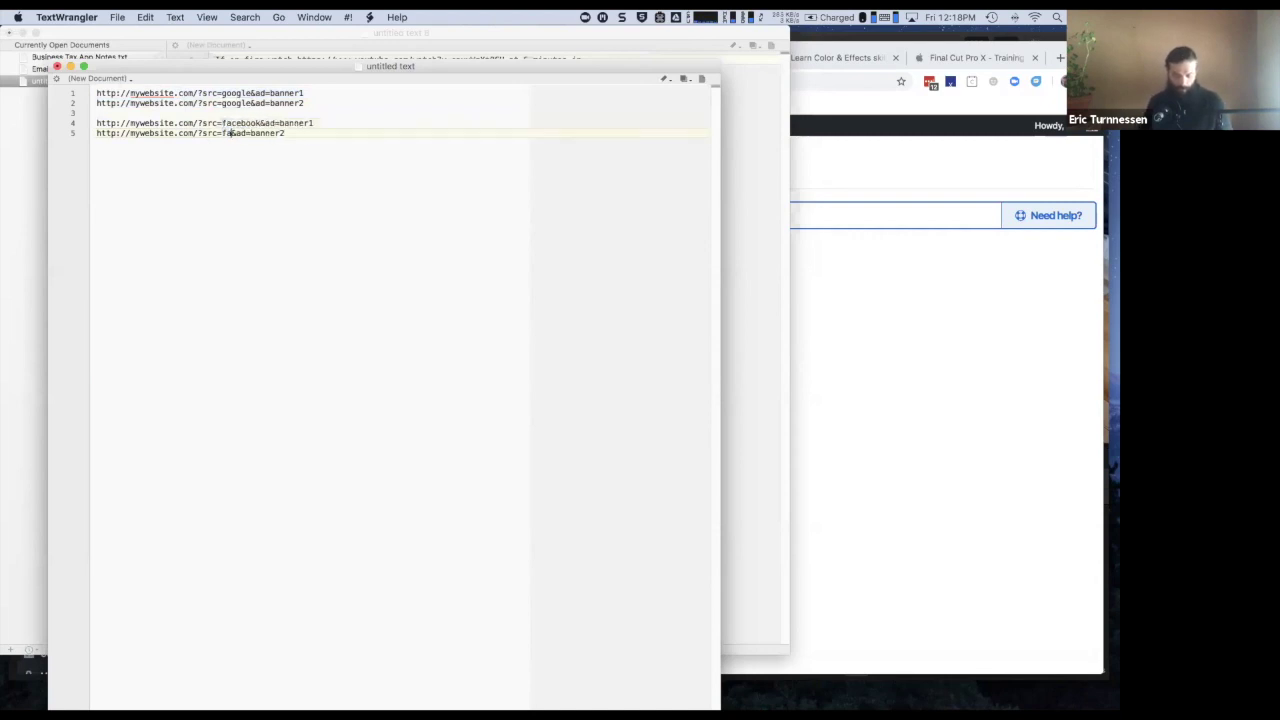
pyautogui.write('ebook')
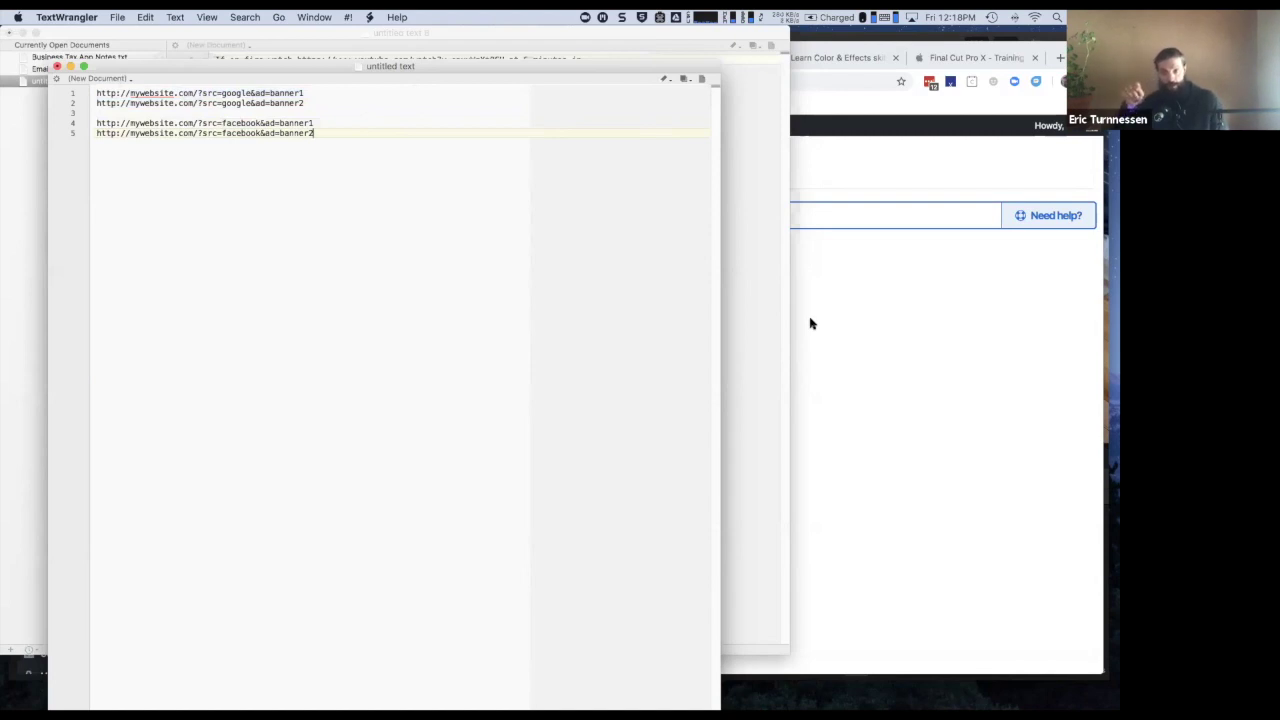
pyautogui.doubleClick(248, 122)
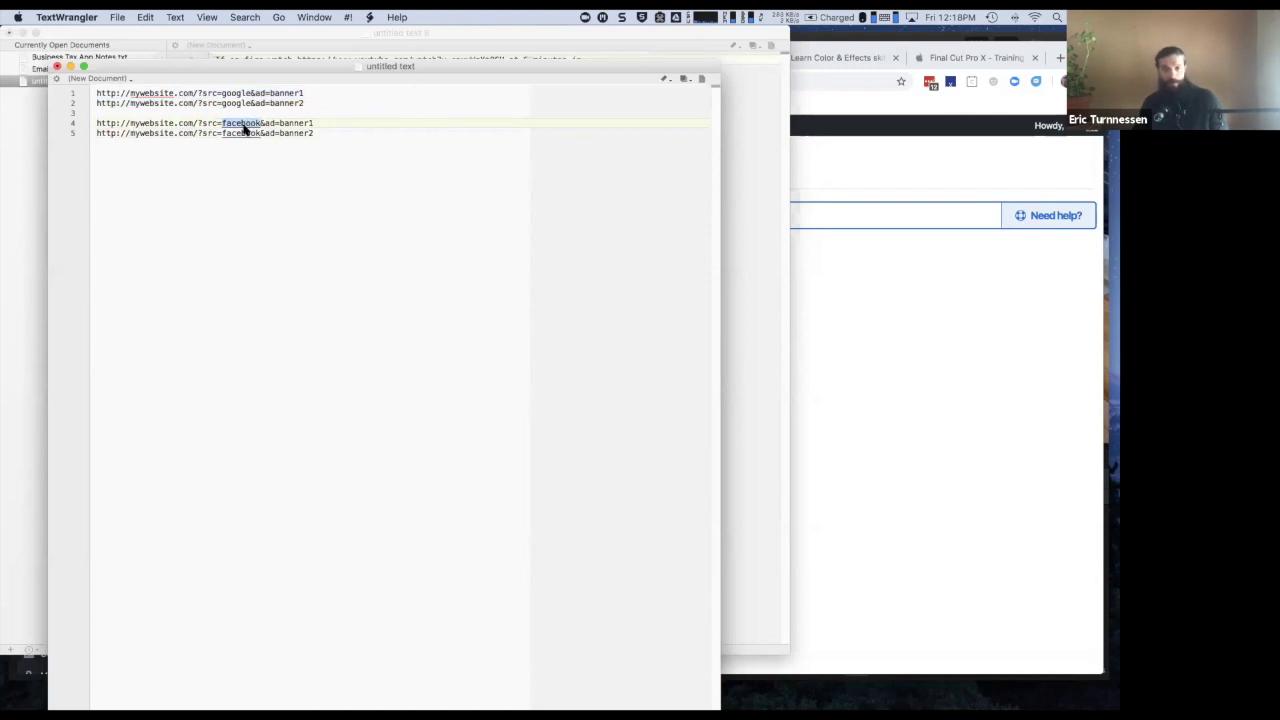
# Step: Return from TextWrangler to the Customer Value report grouped by affiliate in Chrome and open the sub-affiliate breakdown of the unspecified affiliate
pyautogui.doubleClick(297, 122)
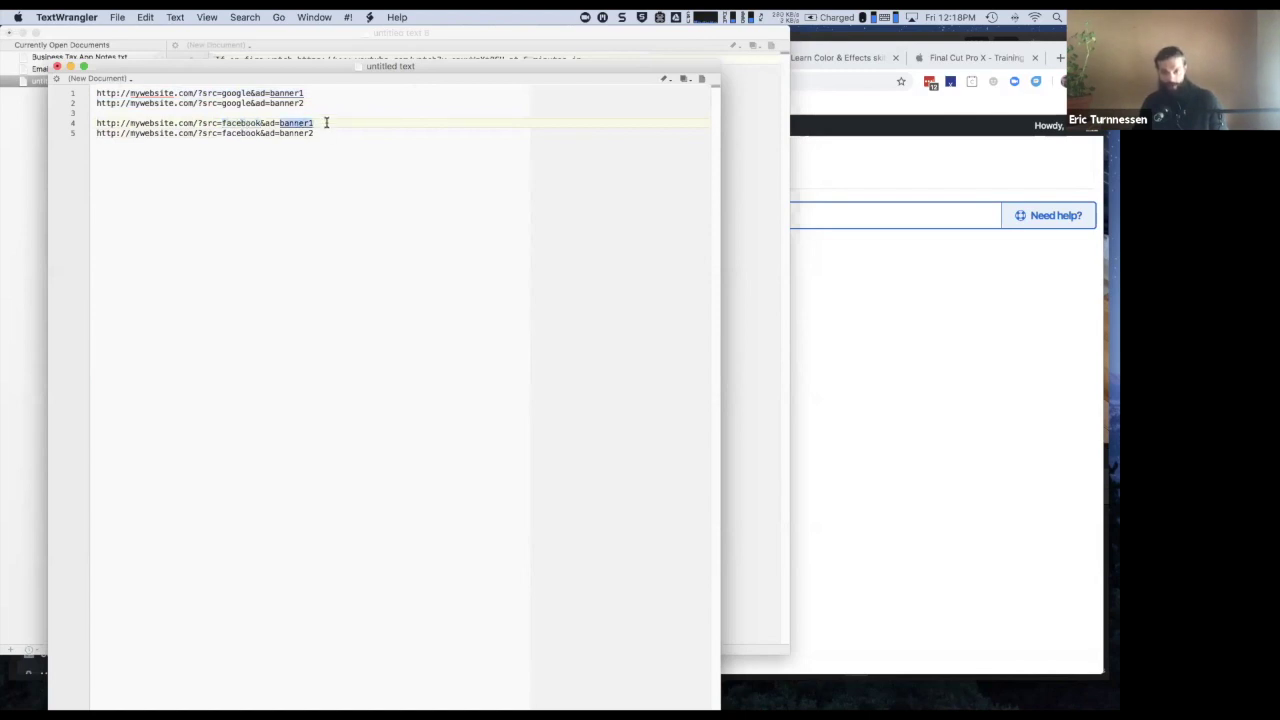
pyautogui.click(840, 326)
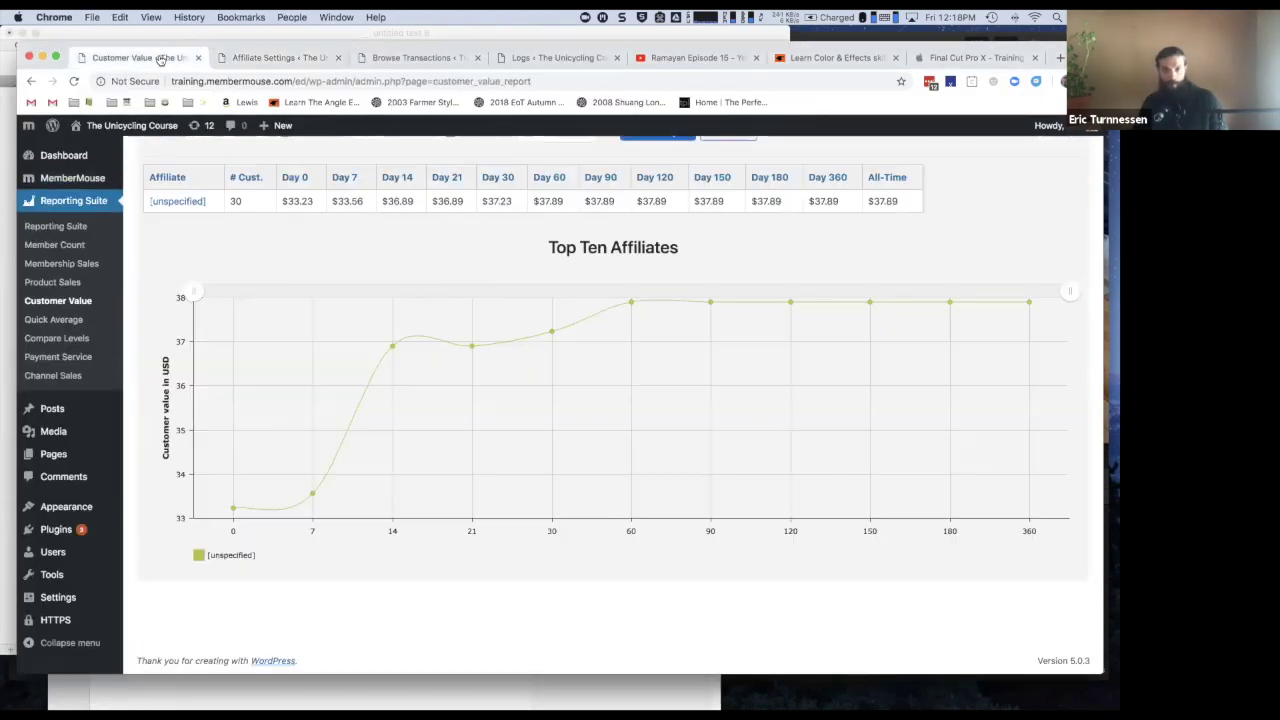
pyautogui.click(160, 58)
pyautogui.scroll(3, 265, 222)
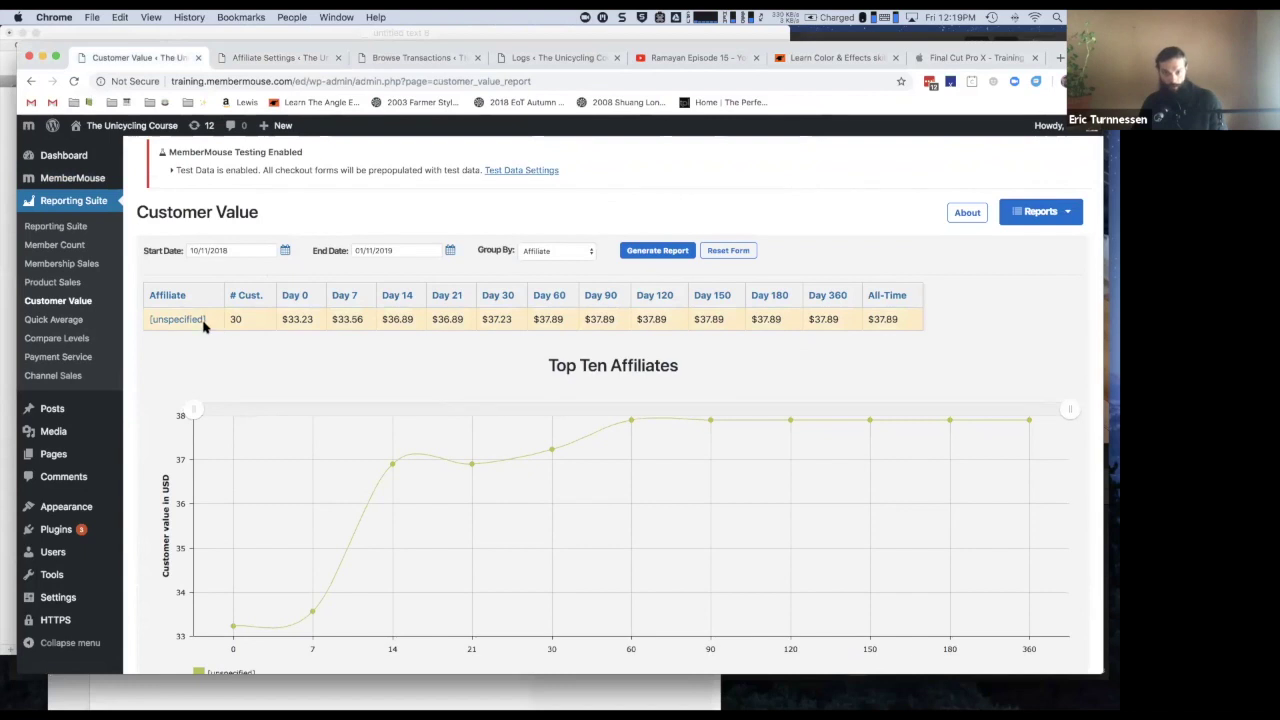
pyautogui.click(540, 258)
pyautogui.click(555, 240)
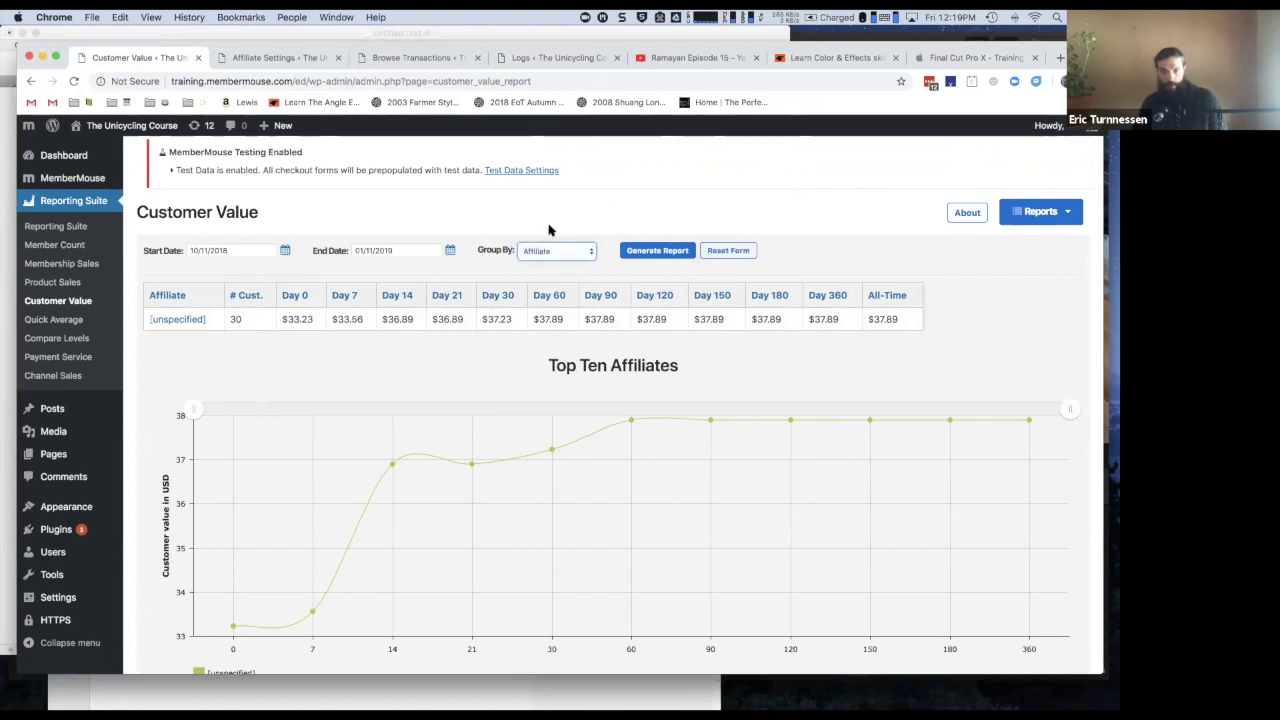
pyautogui.click(178, 320)
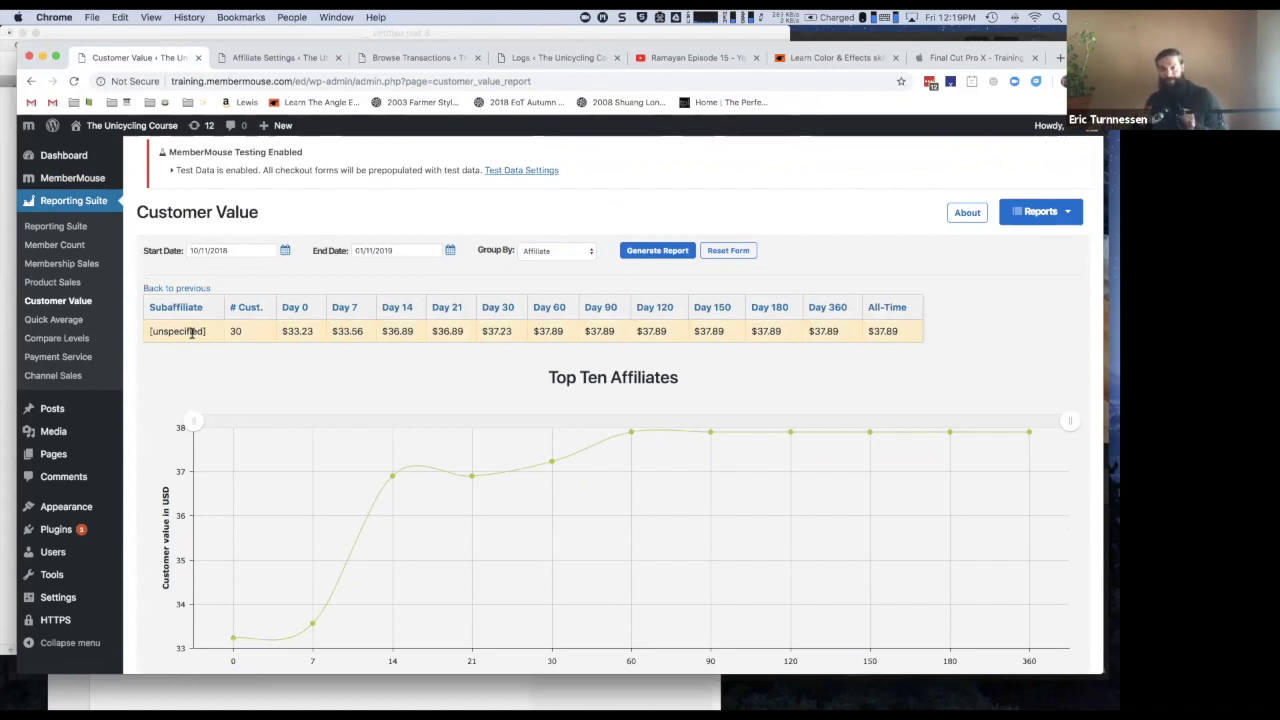
# Step: Compare the google and facebook banner tracking links in TextWrangler with the sub-affiliate breakdown of the Customer Value report in Chrome
pyautogui.press('super+Tab')
pyautogui.moveTo(316, 134); pyautogui.dragTo(184, 103)
pyautogui.click(183, 103)
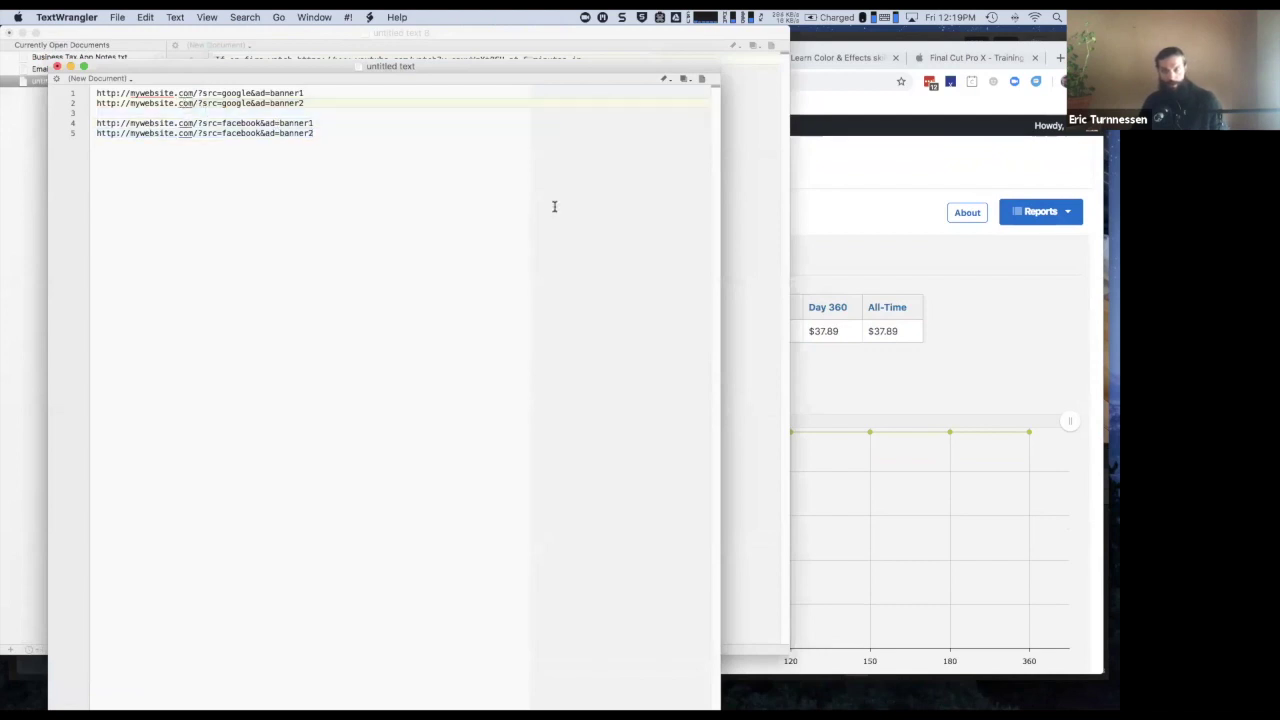
pyautogui.click(815, 266)
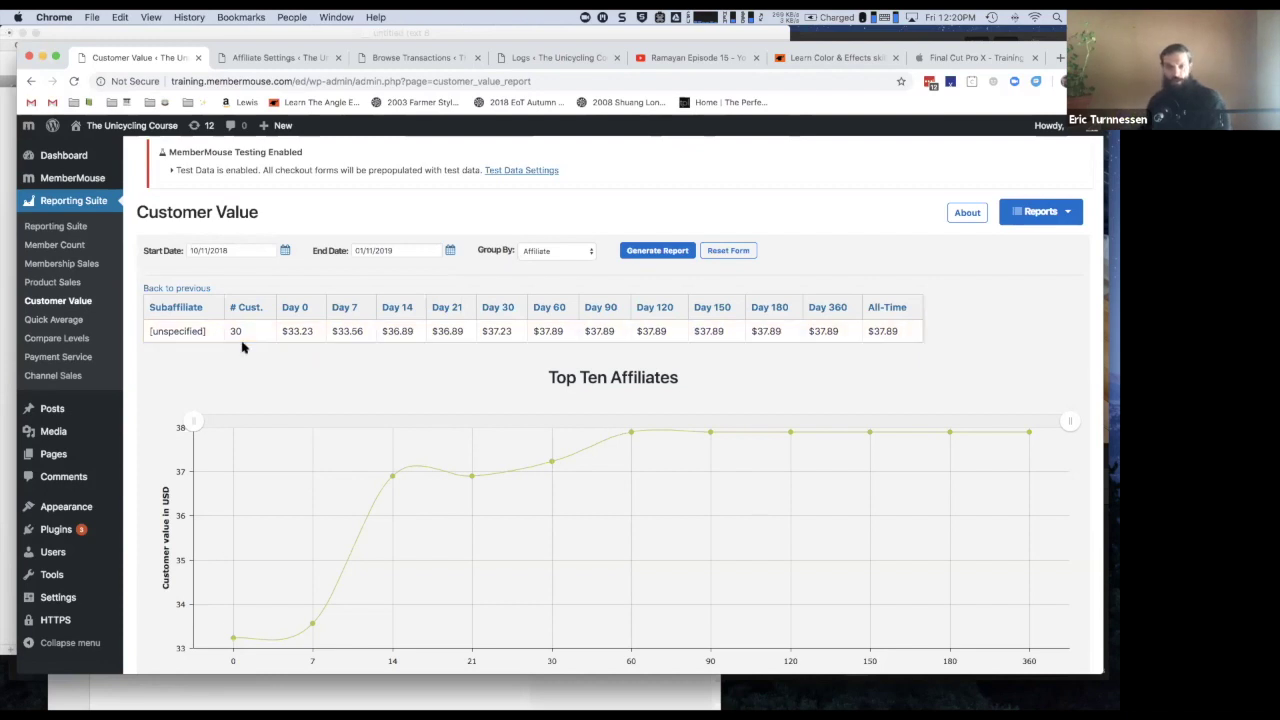
pyautogui.press('super+Tab')
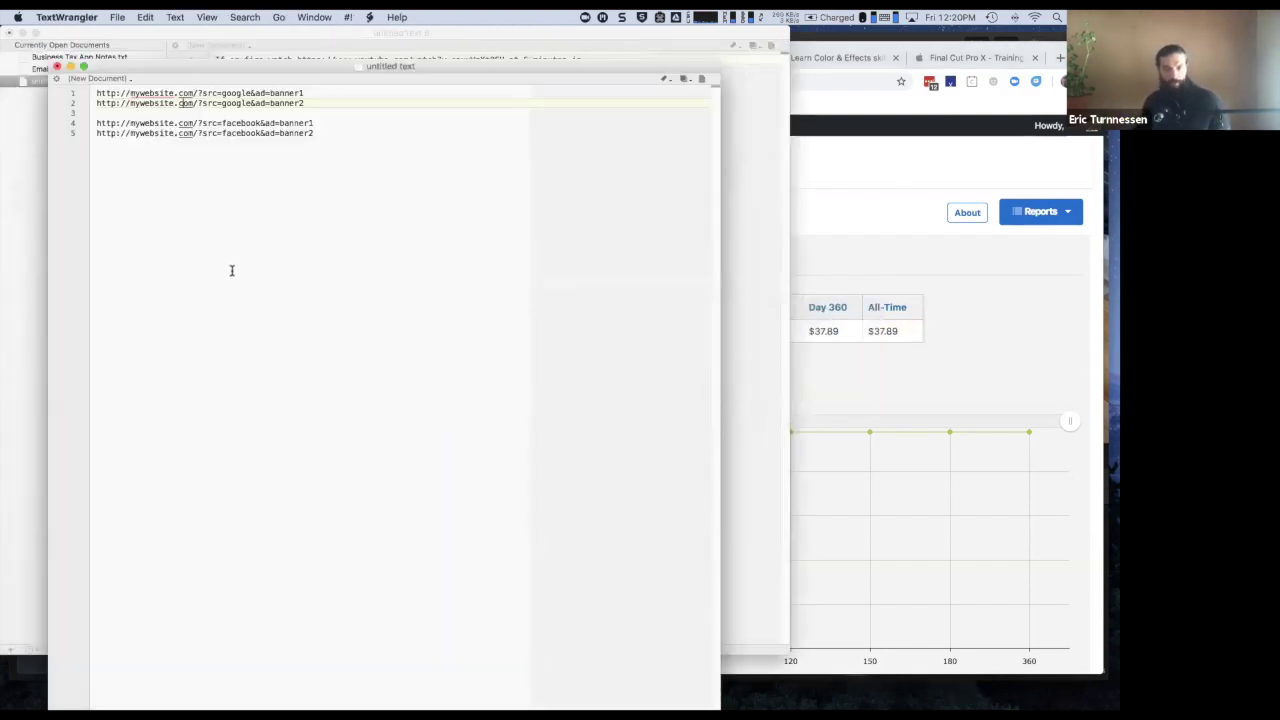
pyautogui.doubleClick(226, 93)
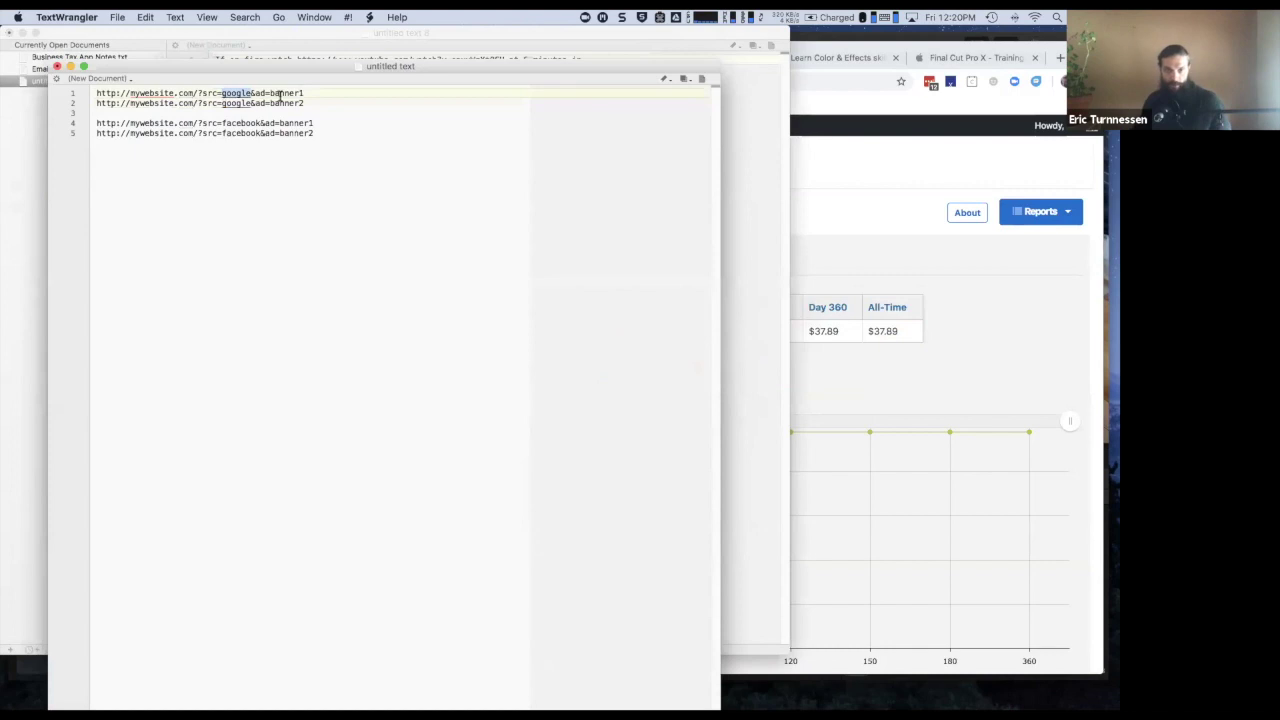
pyautogui.click(240, 93)
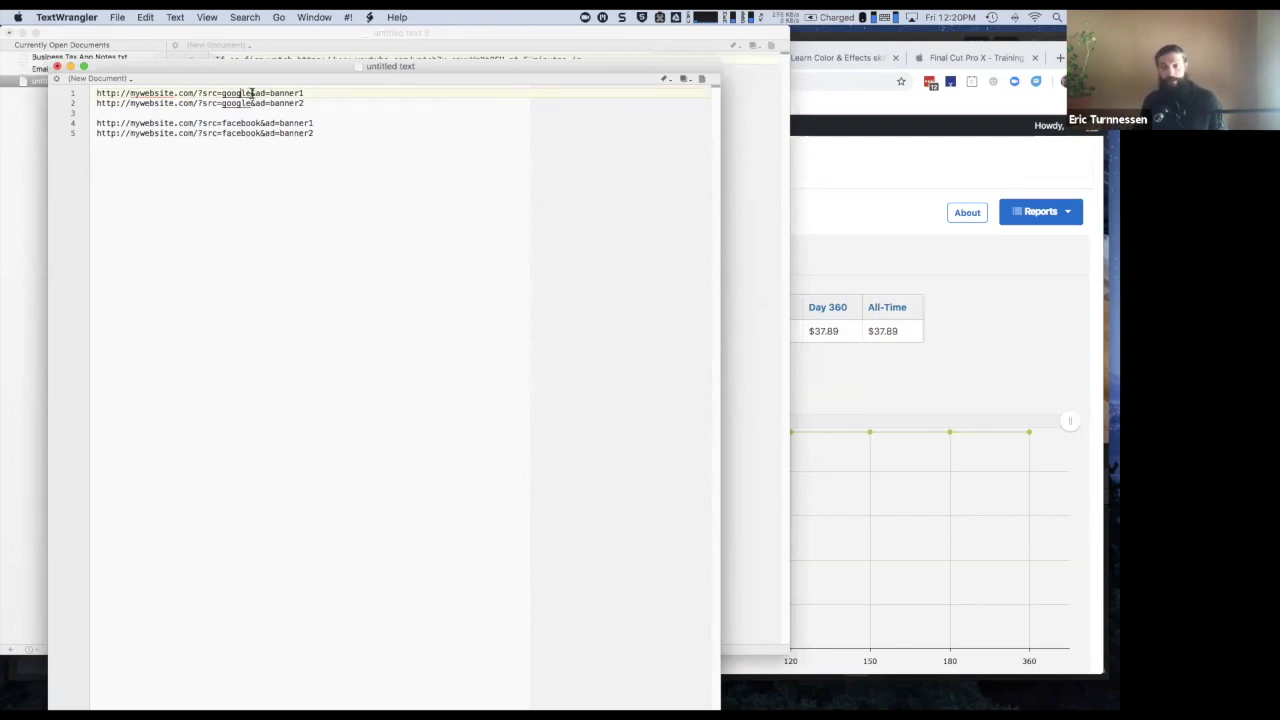
pyautogui.click(857, 210)
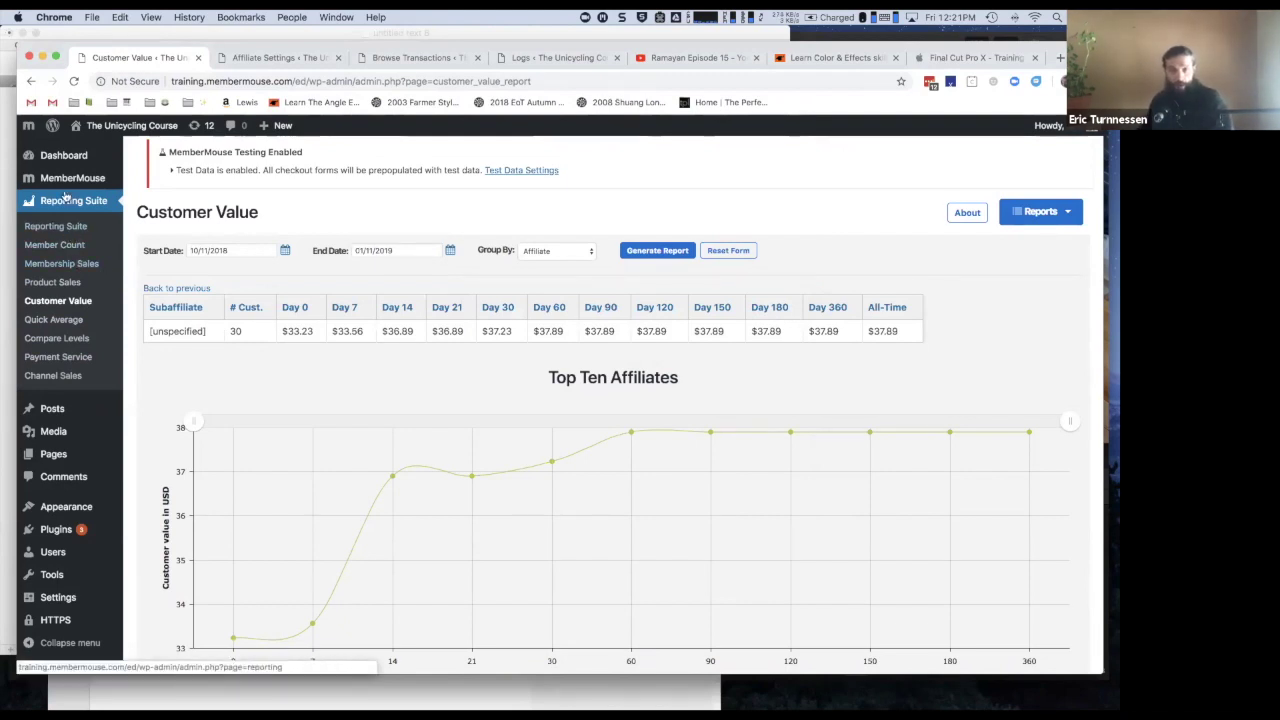
# Step: Open MemberMouse's Browse Transactions page and examine the transaction types, amounts, and the Affiliate and Sub-Affiliate columns
pyautogui.moveTo(70, 185)
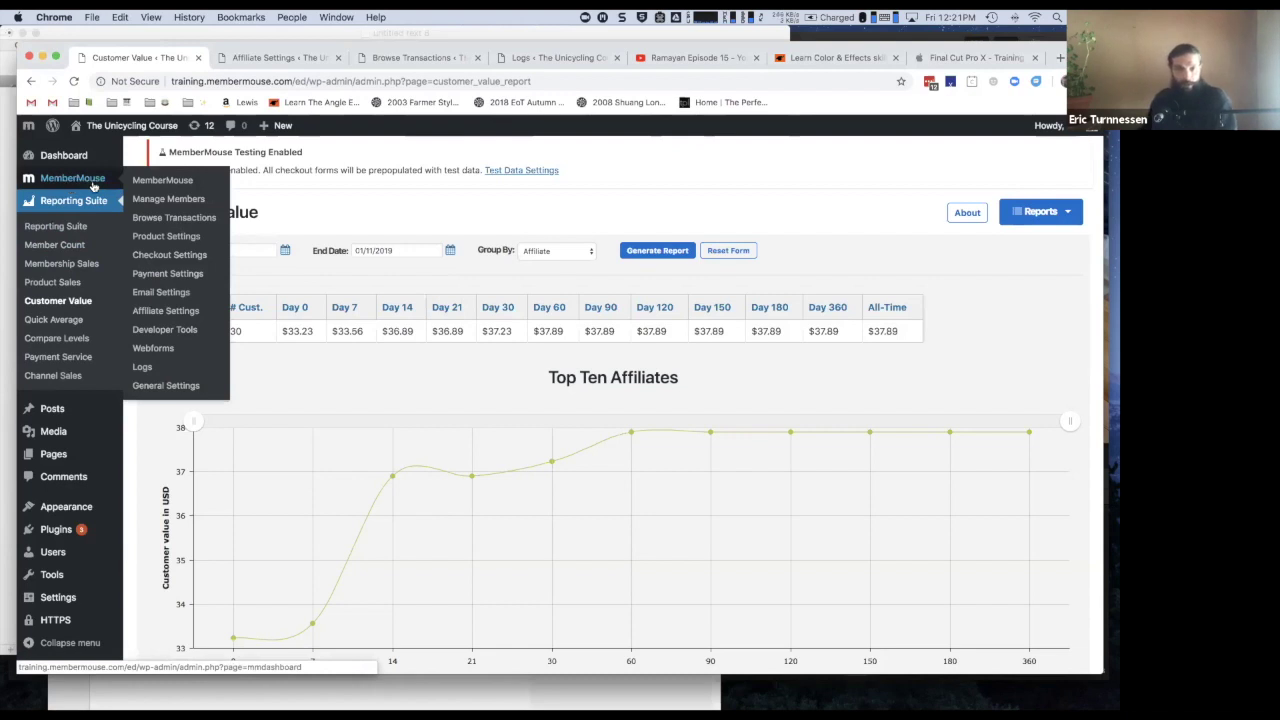
pyautogui.click(165, 218)
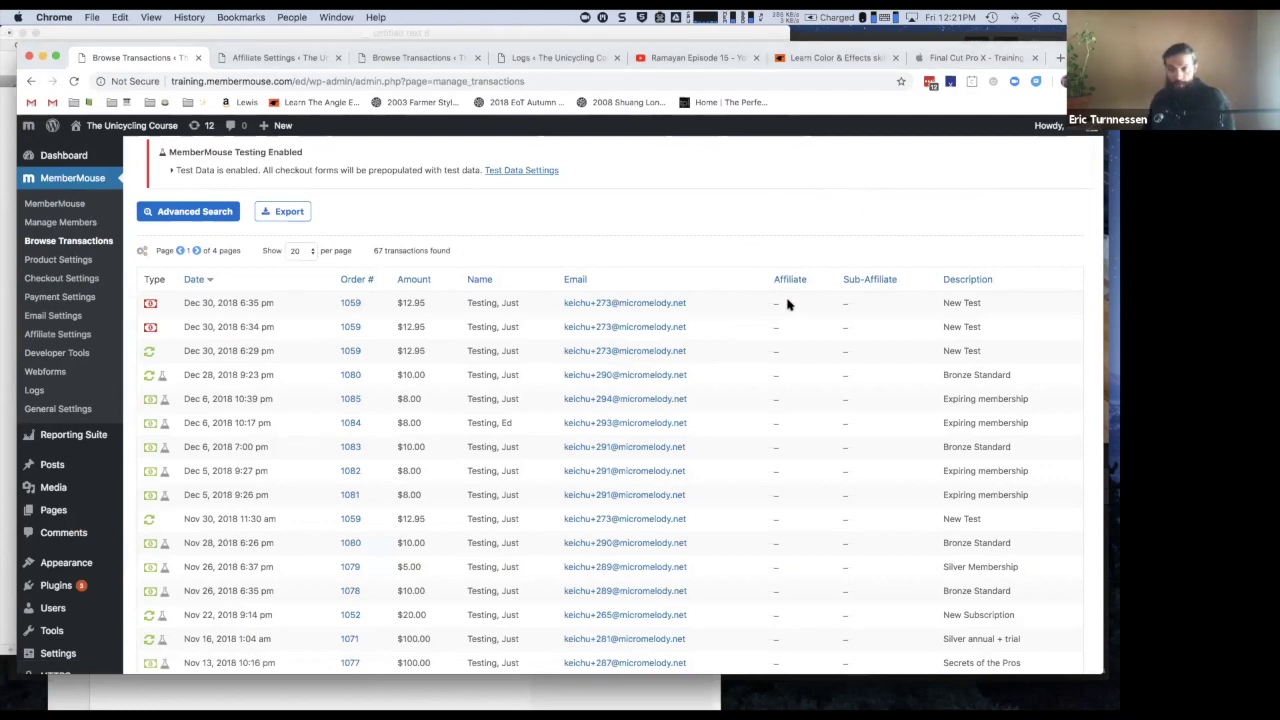
pyautogui.scroll(-3, 420, 305)
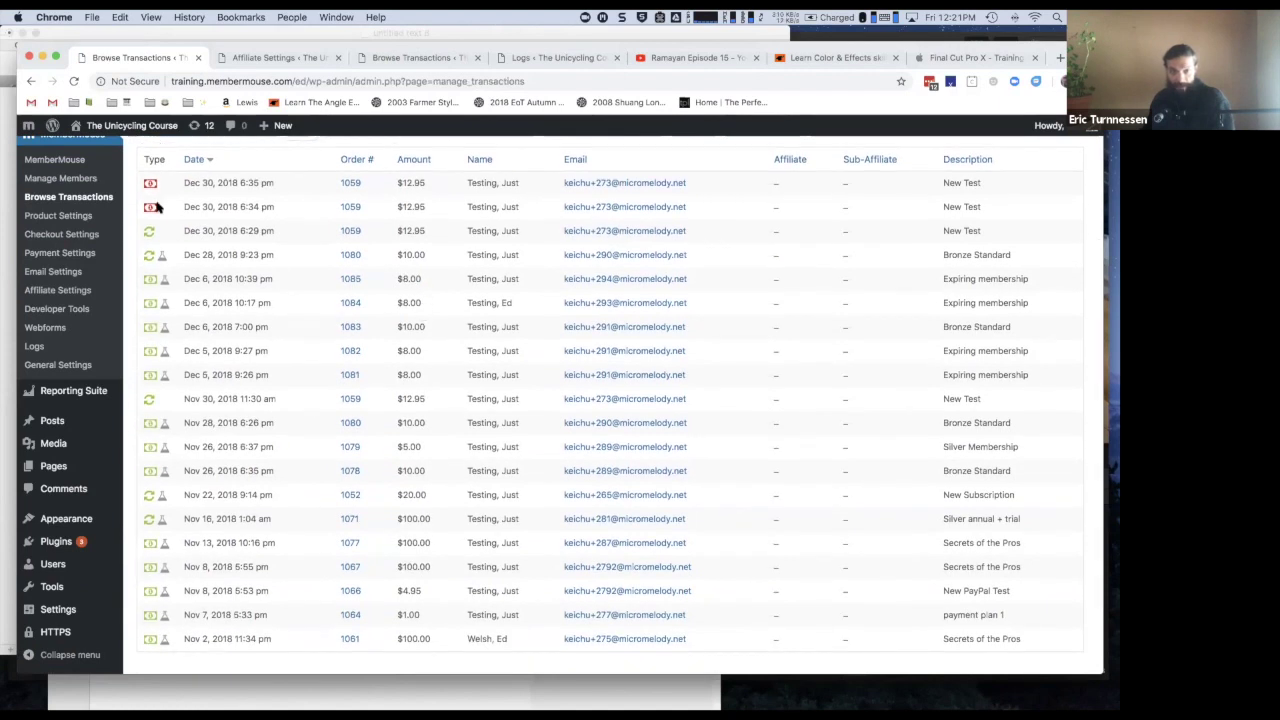
pyautogui.scroll(-1, 153, 188)
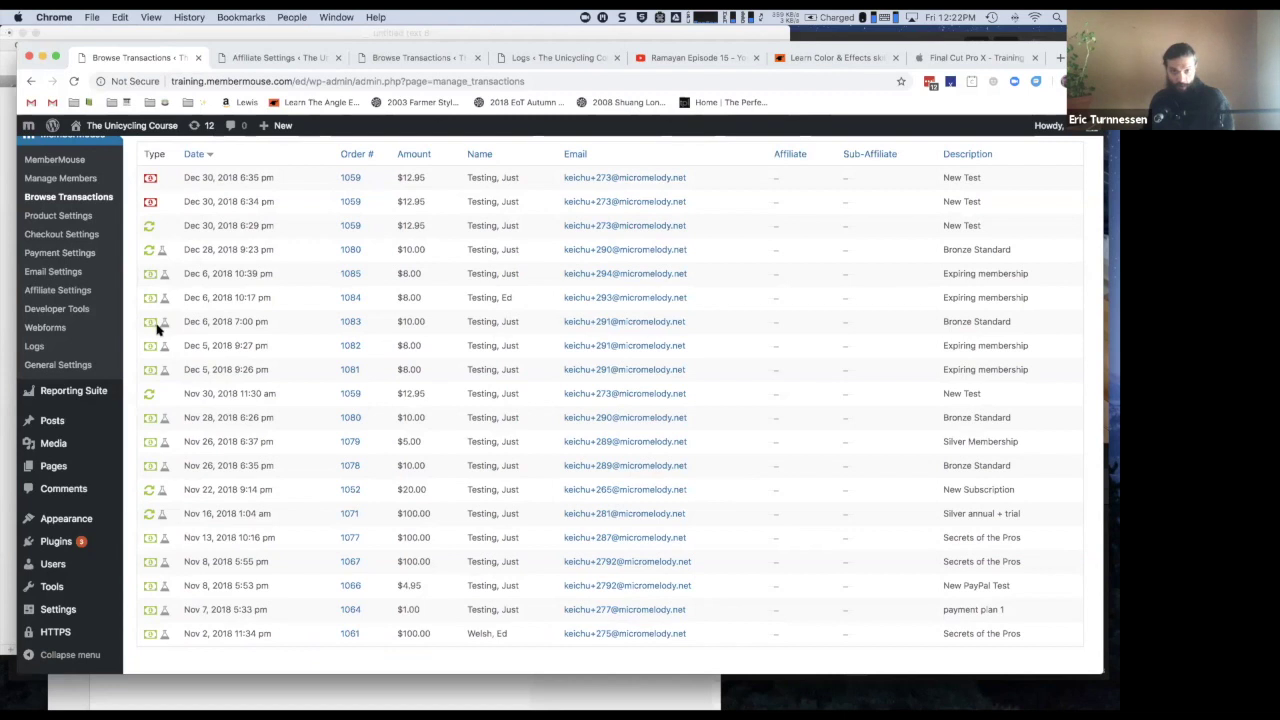
pyautogui.scroll(5, 380, 310)
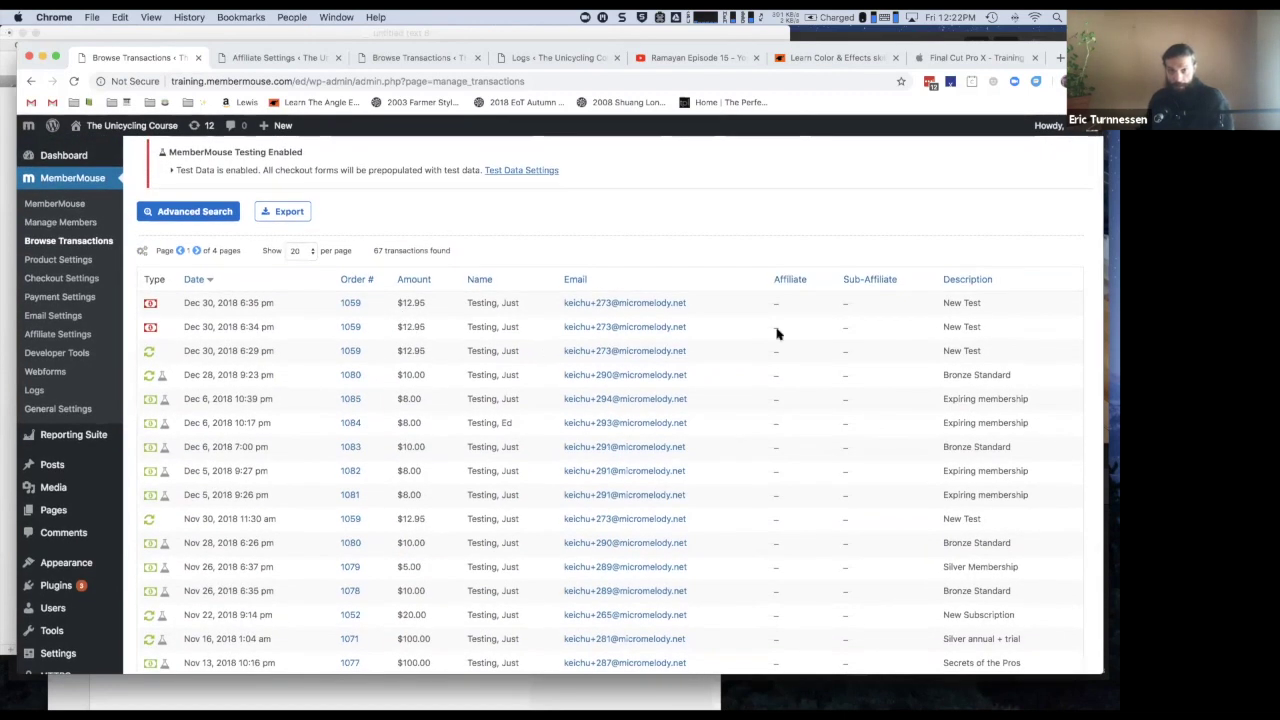
pyautogui.moveTo(766, 300); pyautogui.dragTo(860, 305)
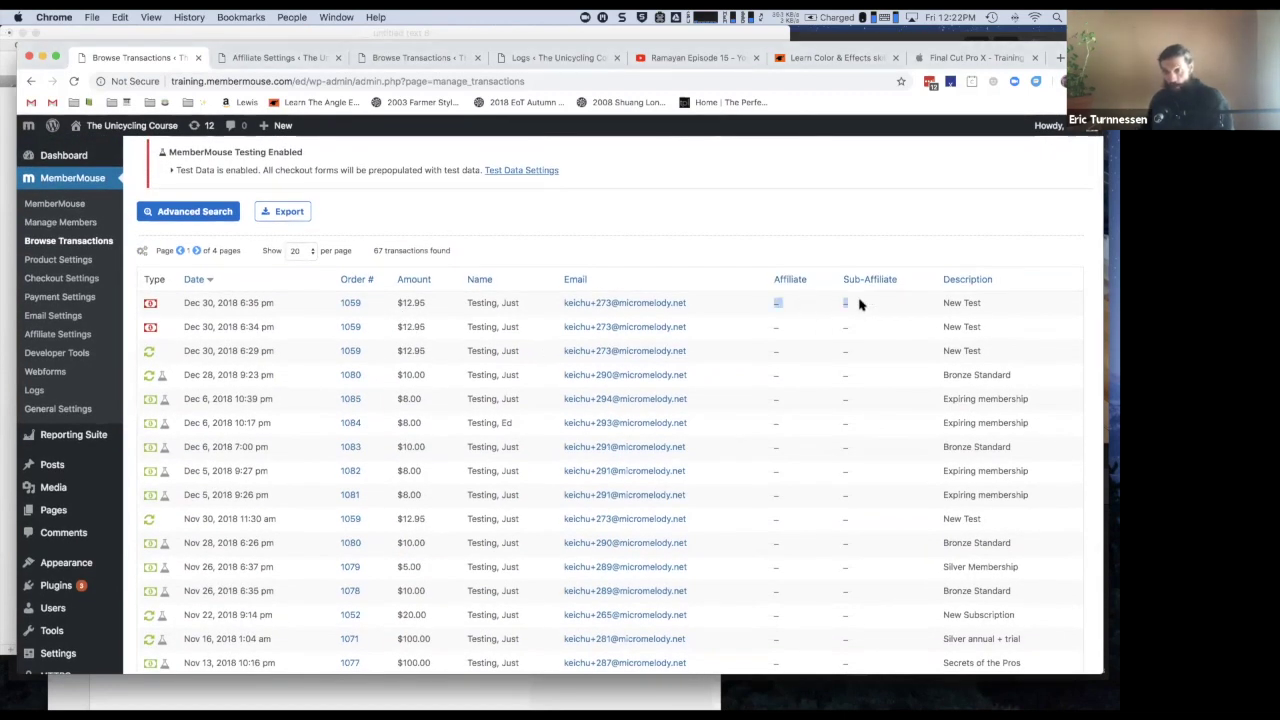
pyautogui.click(790, 290)
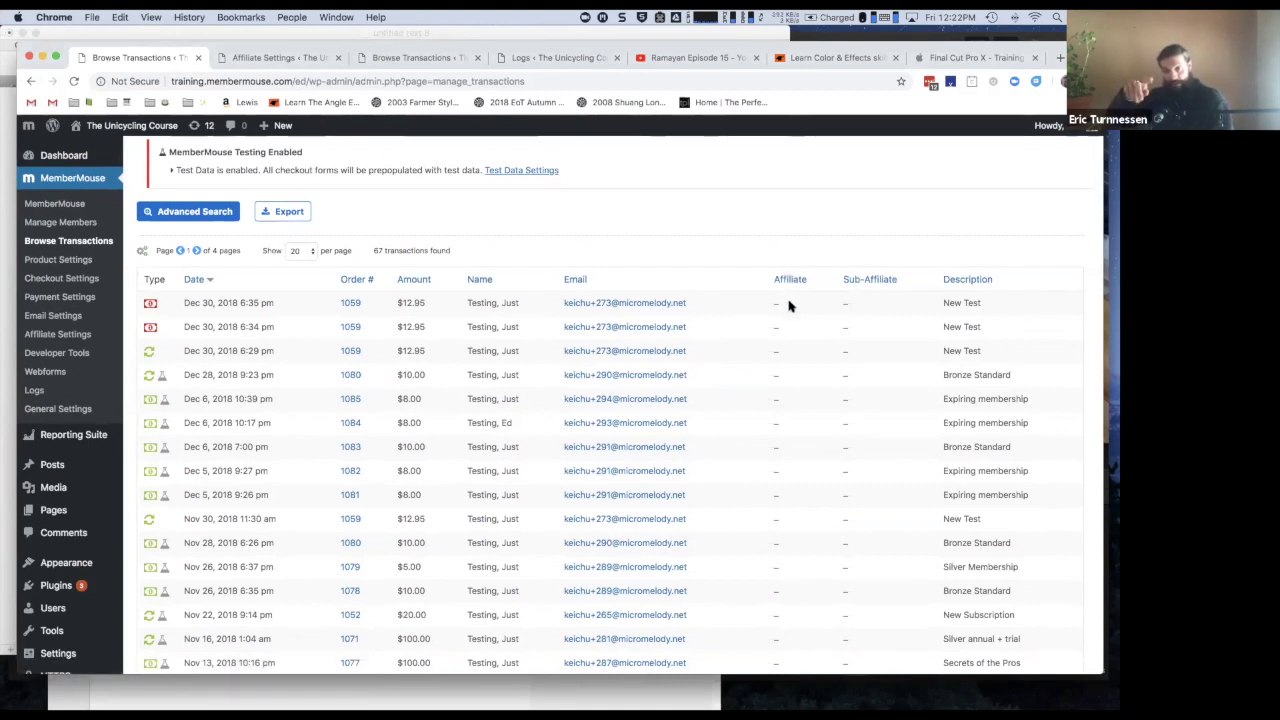
pyautogui.moveTo(400, 302); pyautogui.dragTo(450, 405)
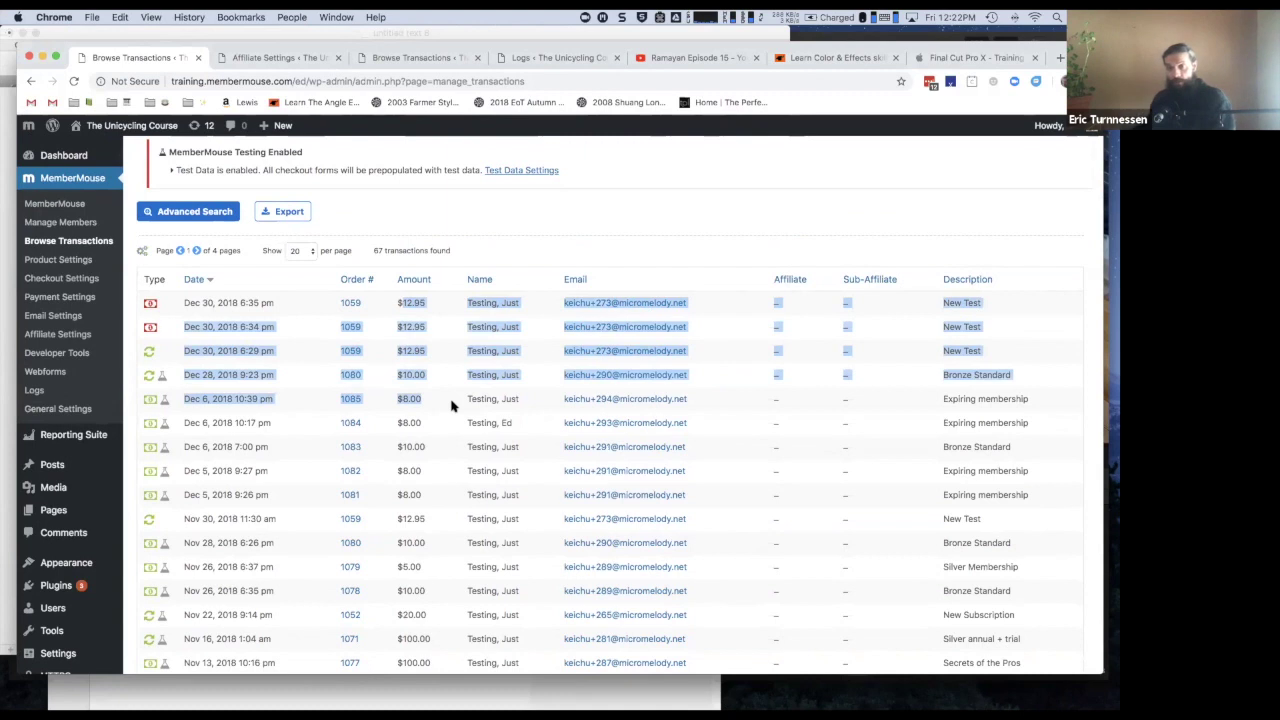
pyautogui.click(451, 405)
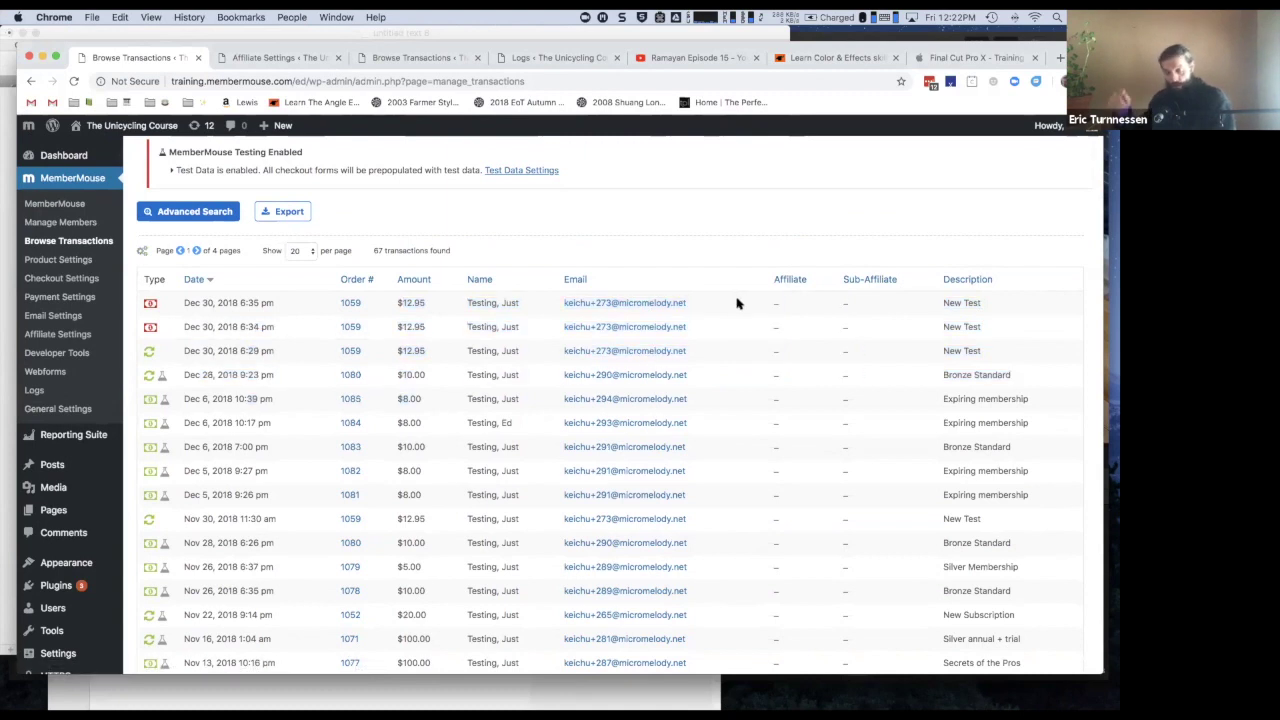
# Step: Review the four tracking links in TextWrangler, then return to Chrome and check the first transaction's Affiliate and Sub-Affiliate values
pyautogui.press('super+Tab')
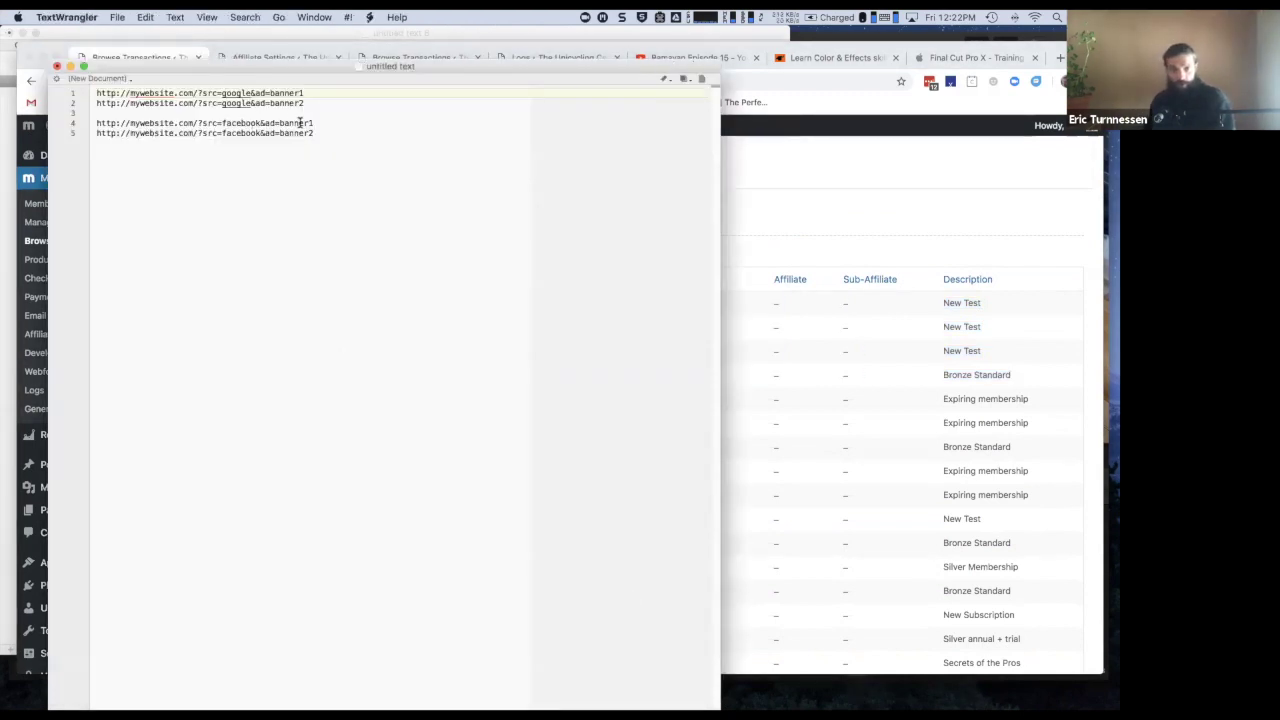
pyautogui.moveTo(318, 133); pyautogui.dragTo(148, 92)
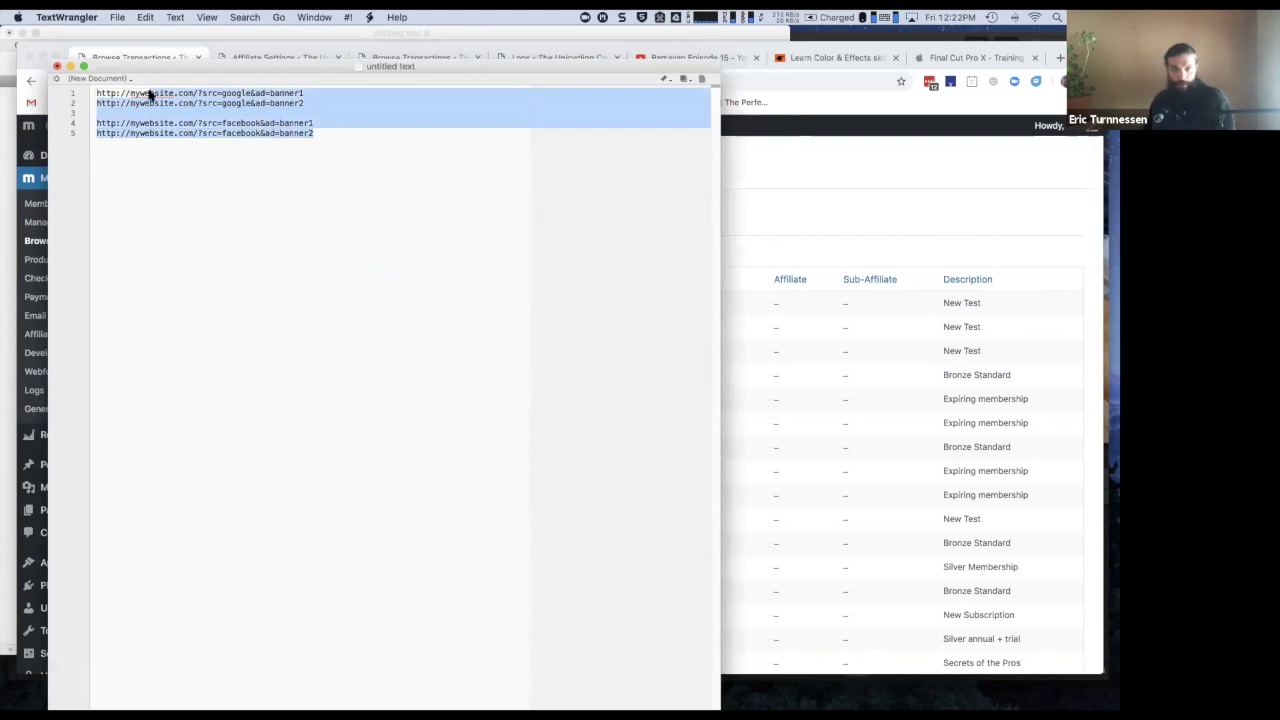
pyautogui.click(822, 262)
pyautogui.moveTo(774, 304); pyautogui.dragTo(784, 306)
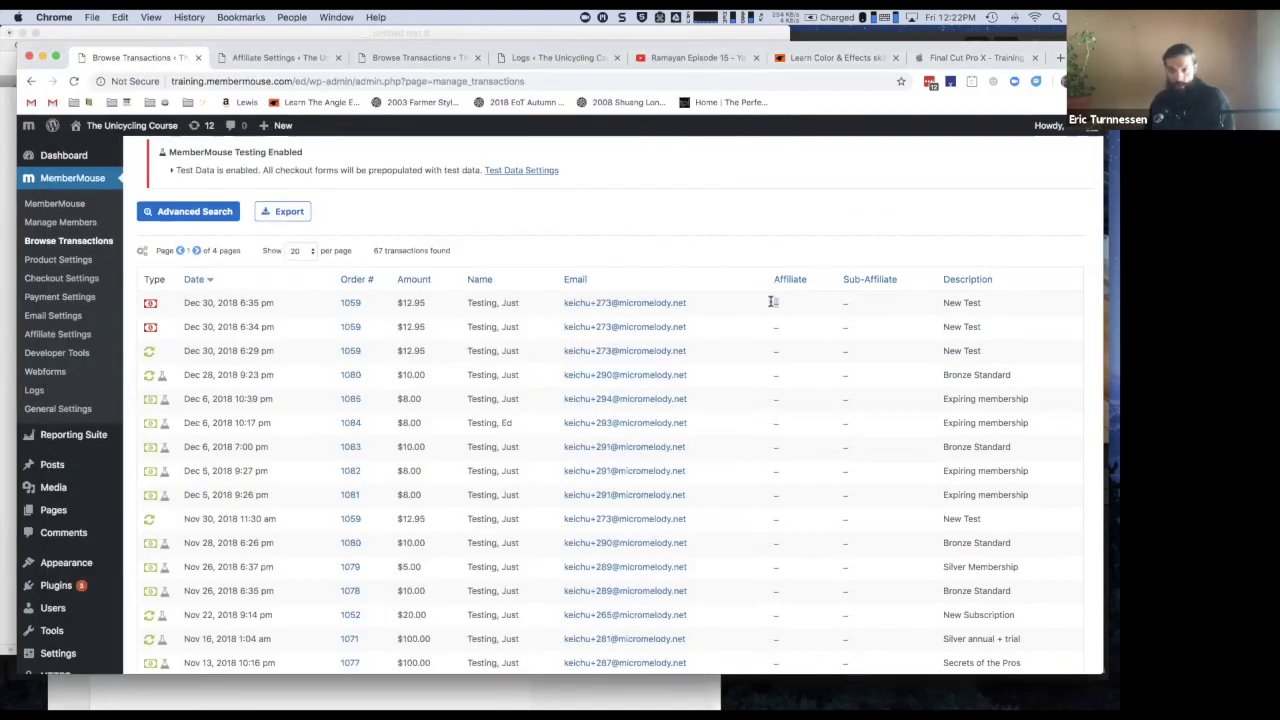
pyautogui.moveTo(839, 304); pyautogui.dragTo(851, 305)
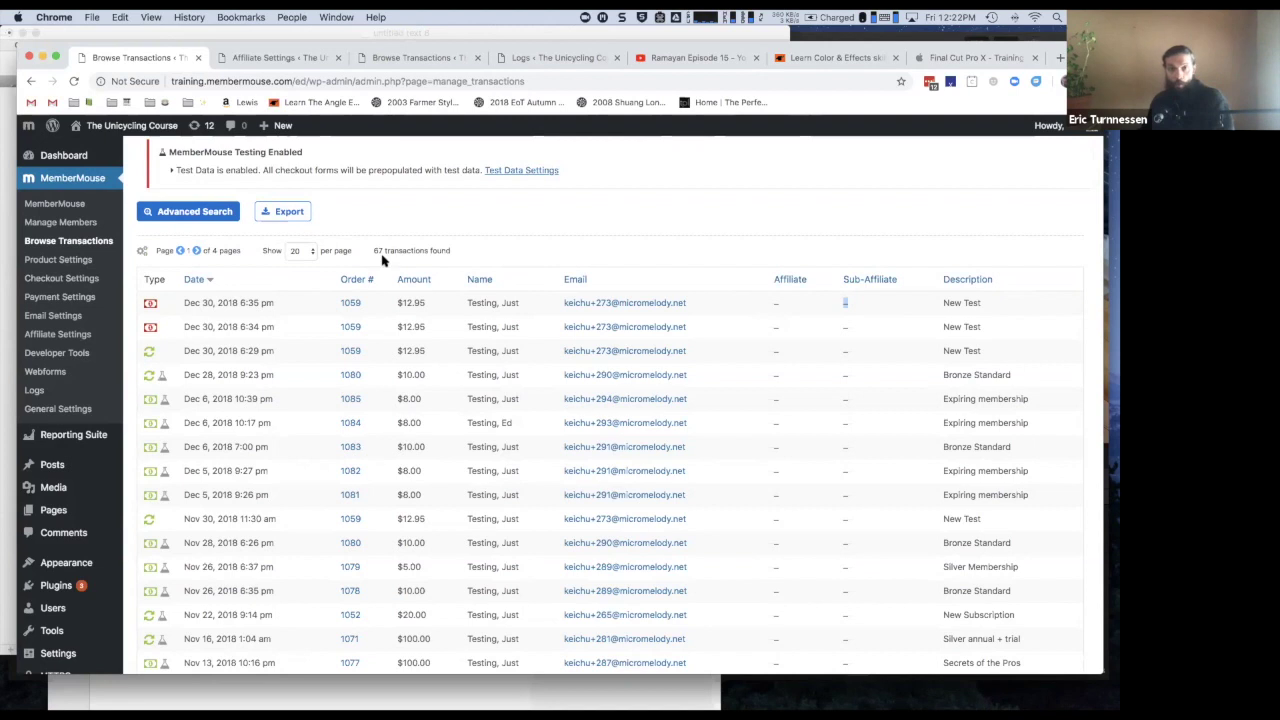
# Step: Run an advanced transaction search with the Affiliate ID google and an empty Sub-Affiliate ID
pyautogui.click(232, 213)
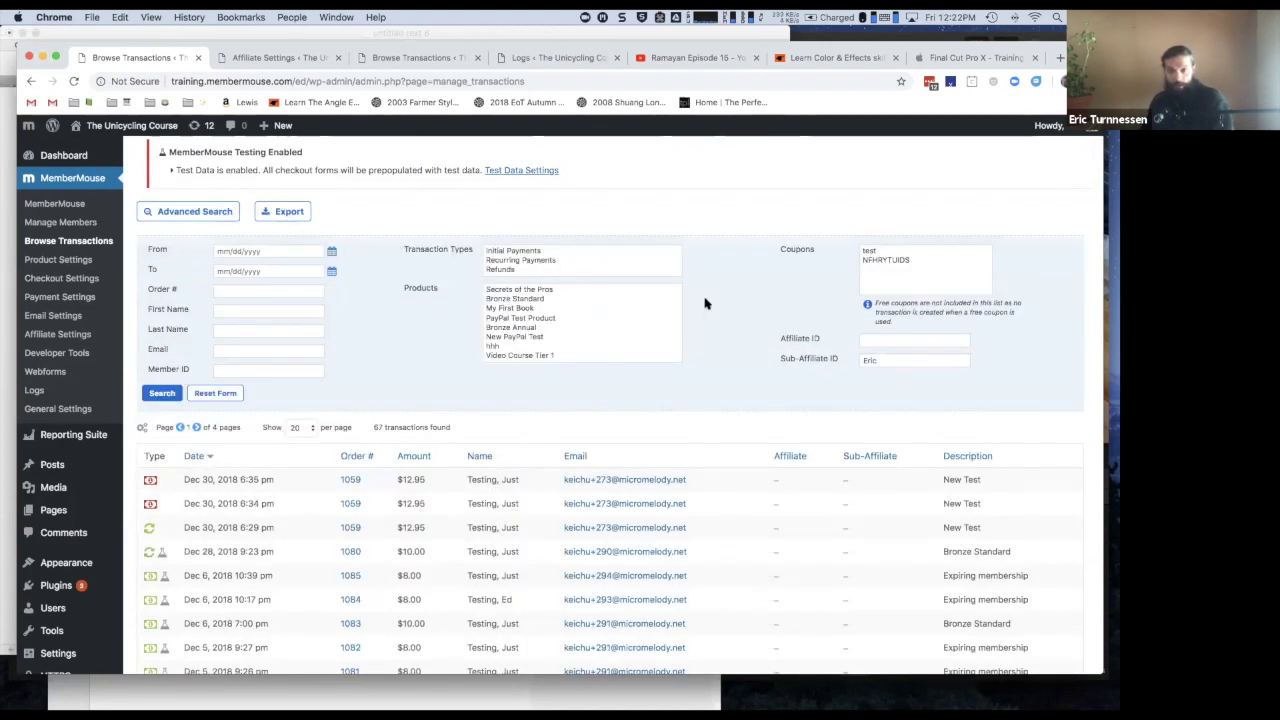
pyautogui.click(866, 360)
pyautogui.click(875, 342)
pyautogui.write('google')
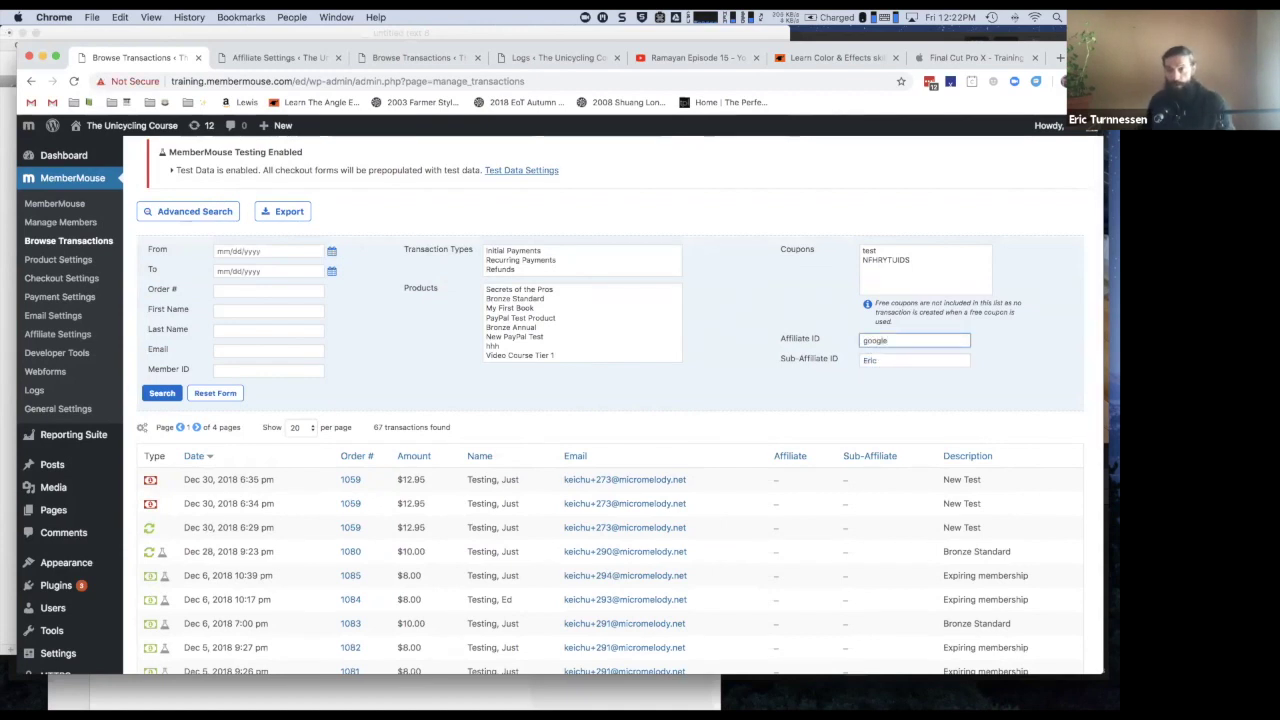
pyautogui.press('Tab')
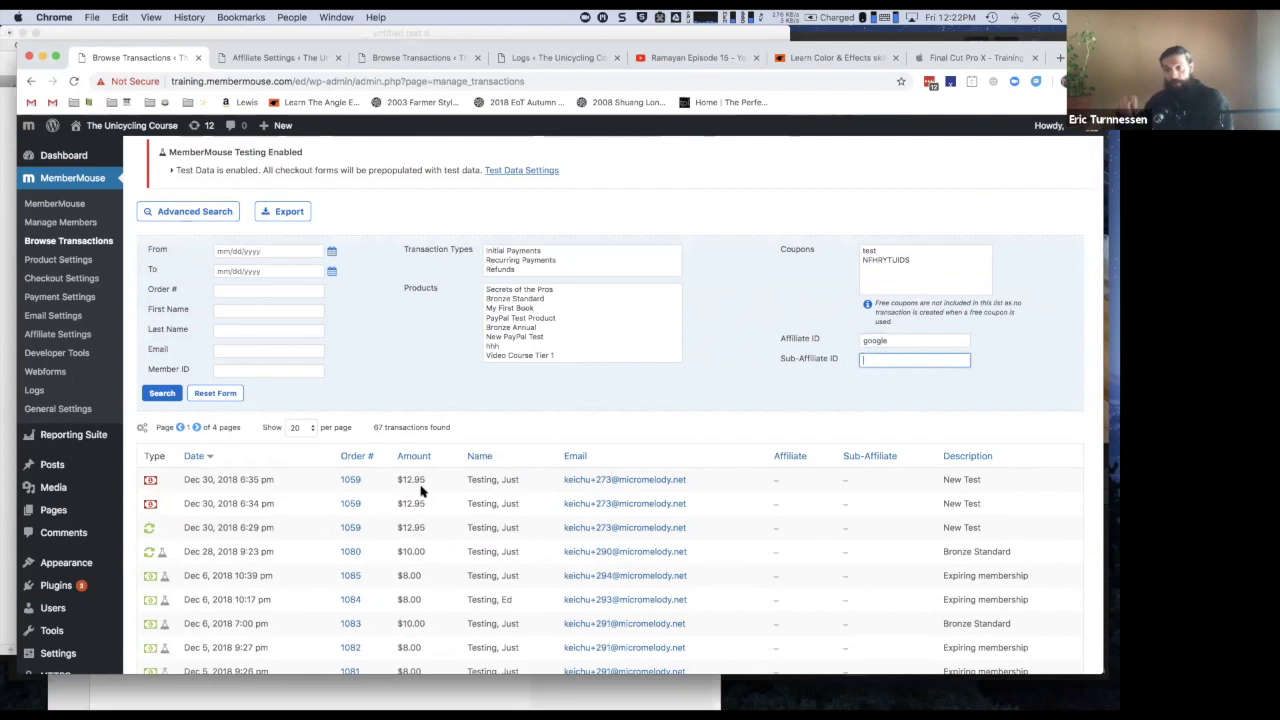
pyautogui.click(163, 392)
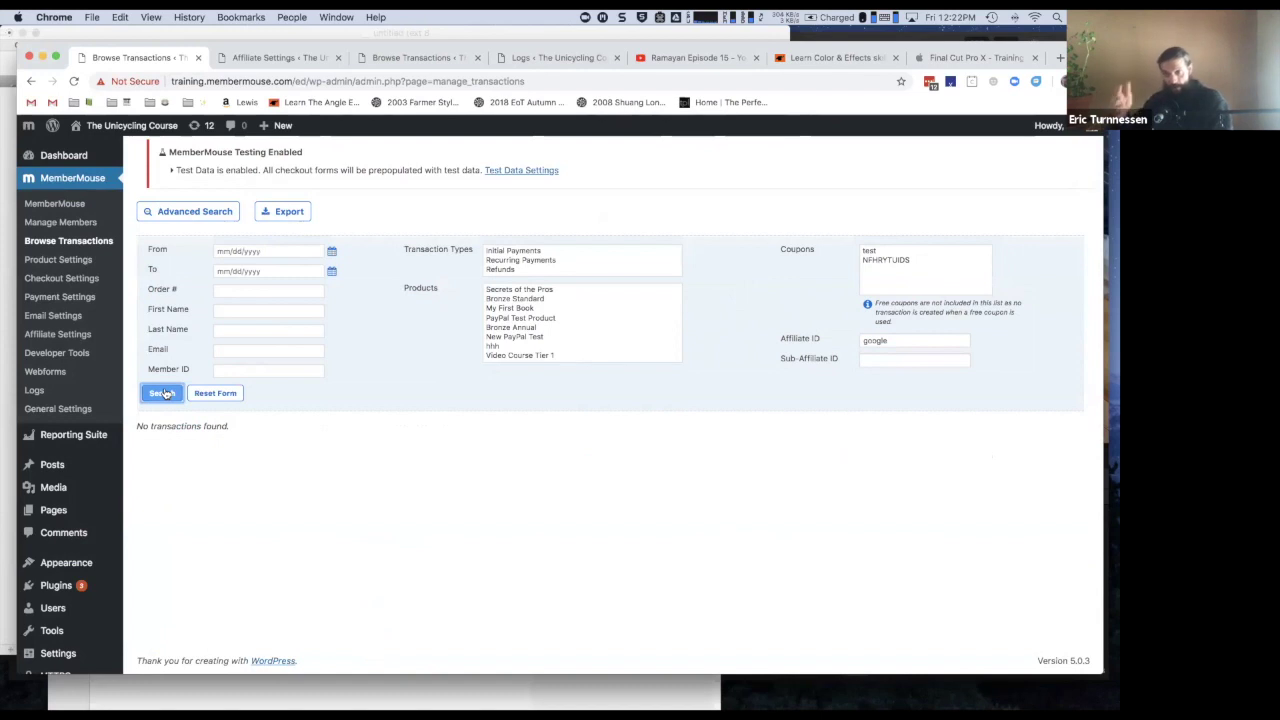
# Step: Reset the advanced search form and rerun the search without any filters
pyautogui.click(196, 392)
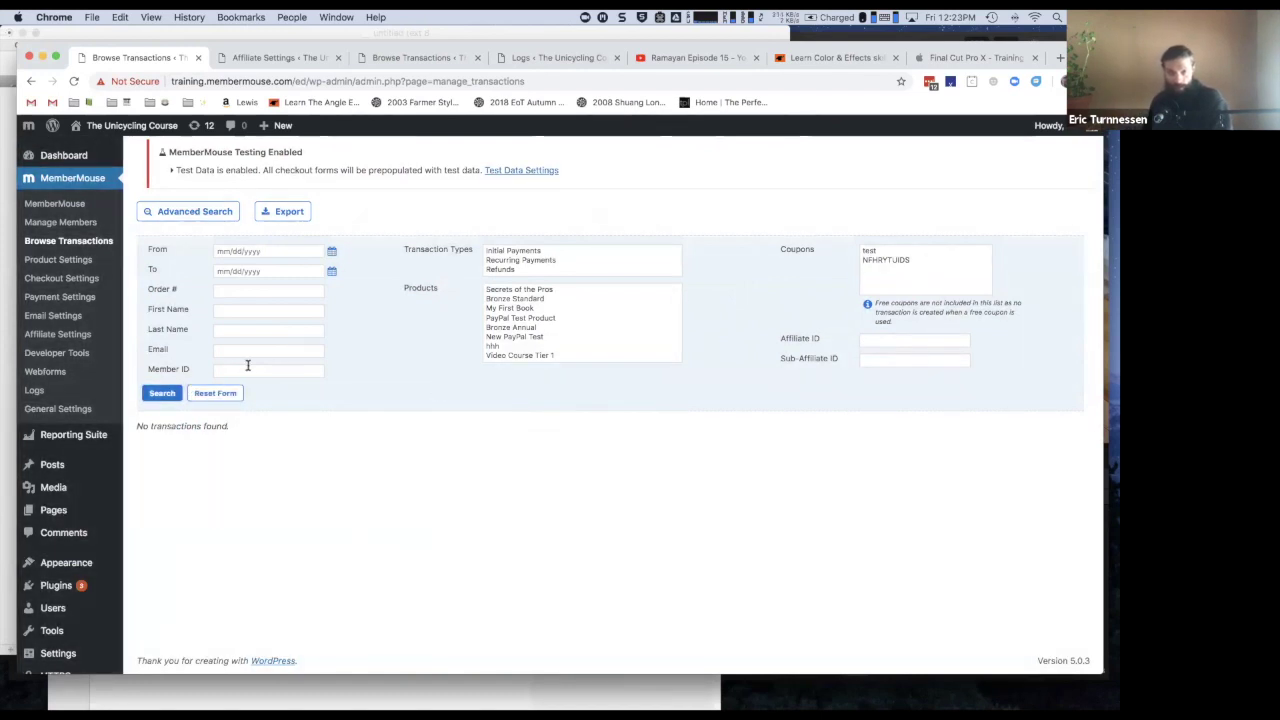
pyautogui.click(168, 394)
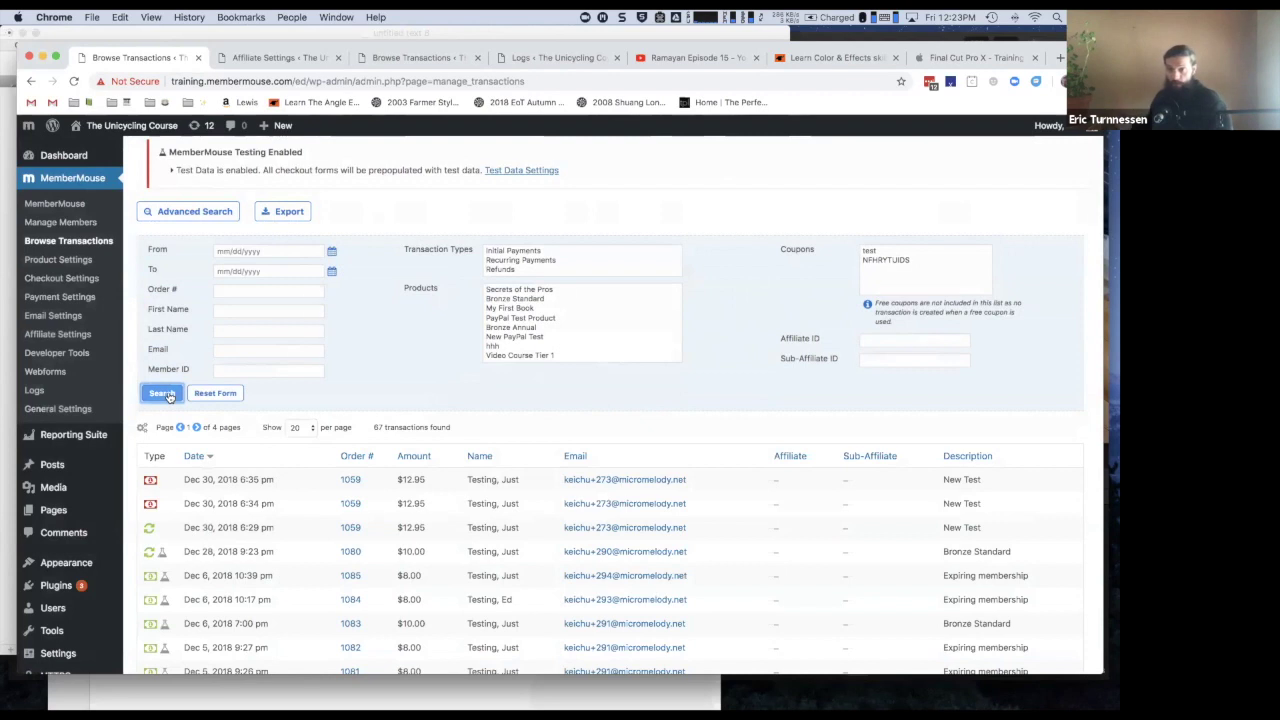
# Step: Switch to TextWrangler to examine the src and ad parameters of the first Google tracking link, then return to the transactions in Chrome
pyautogui.click(308, 677)
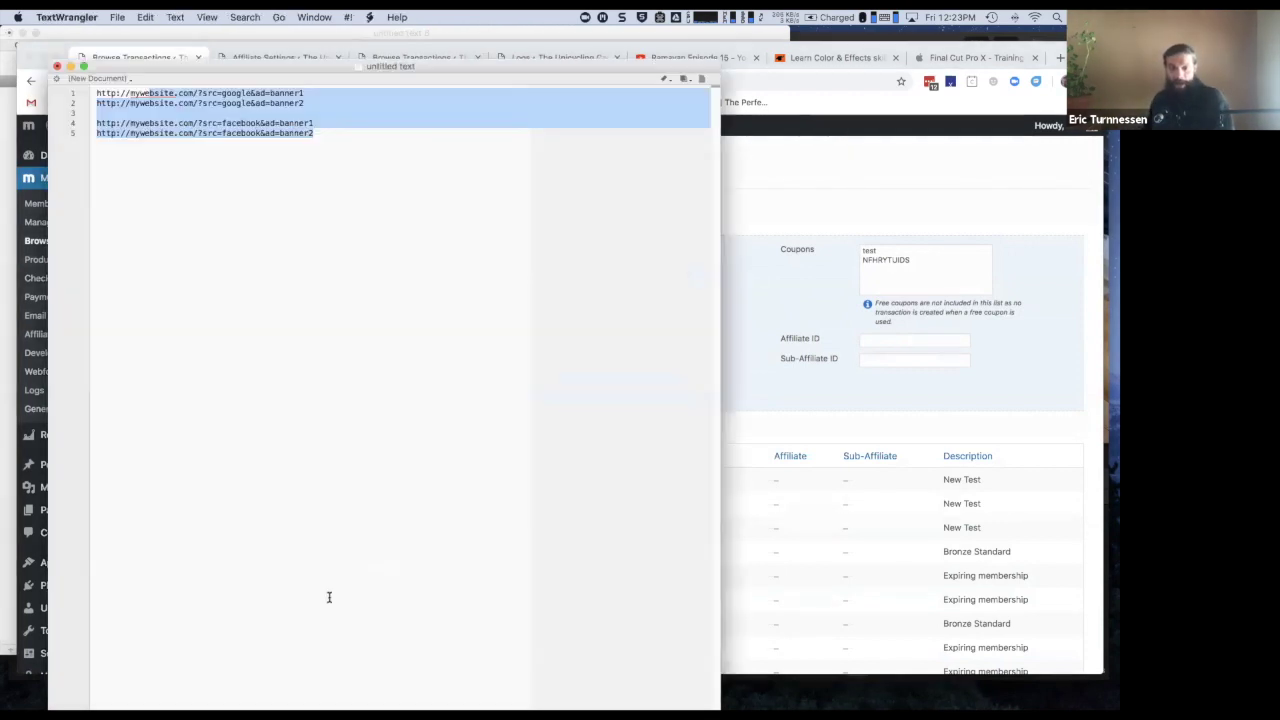
pyautogui.click(351, 134)
pyautogui.doubleClick(336, 137)
pyautogui.moveTo(336, 137); pyautogui.dragTo(196, 93)
pyautogui.click(196, 93)
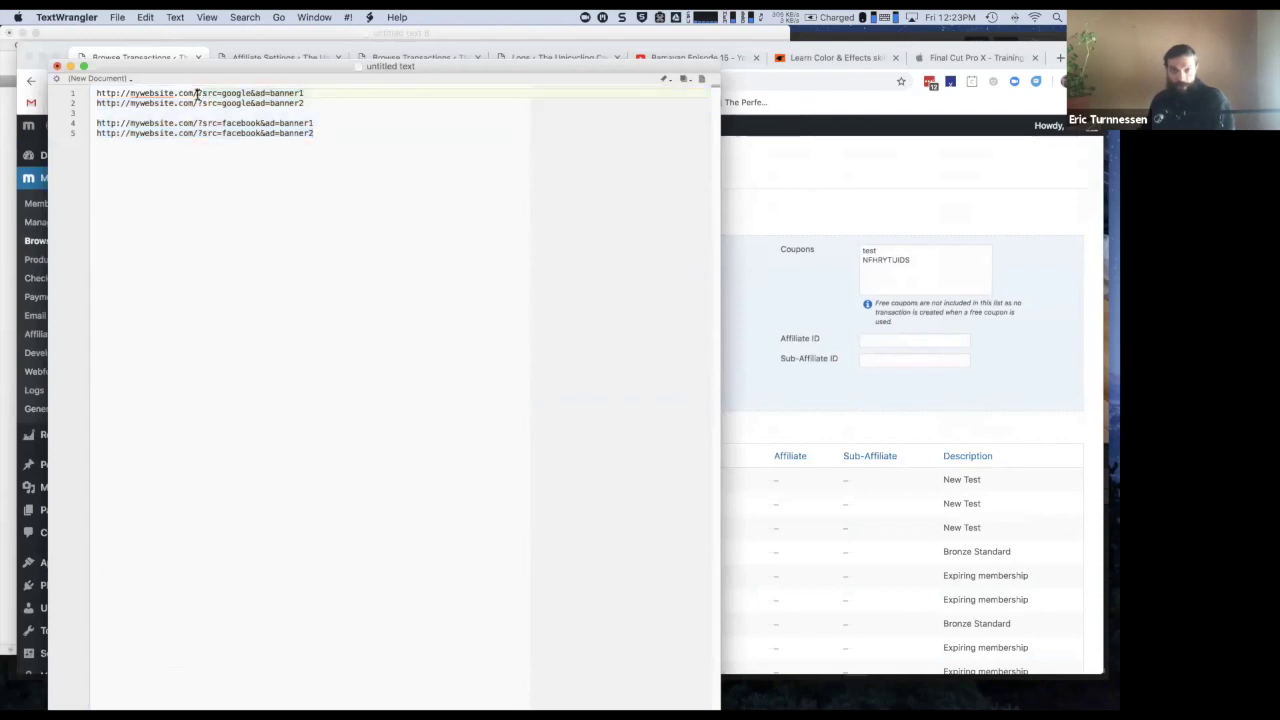
pyautogui.moveTo(313, 92); pyautogui.dragTo(201, 92)
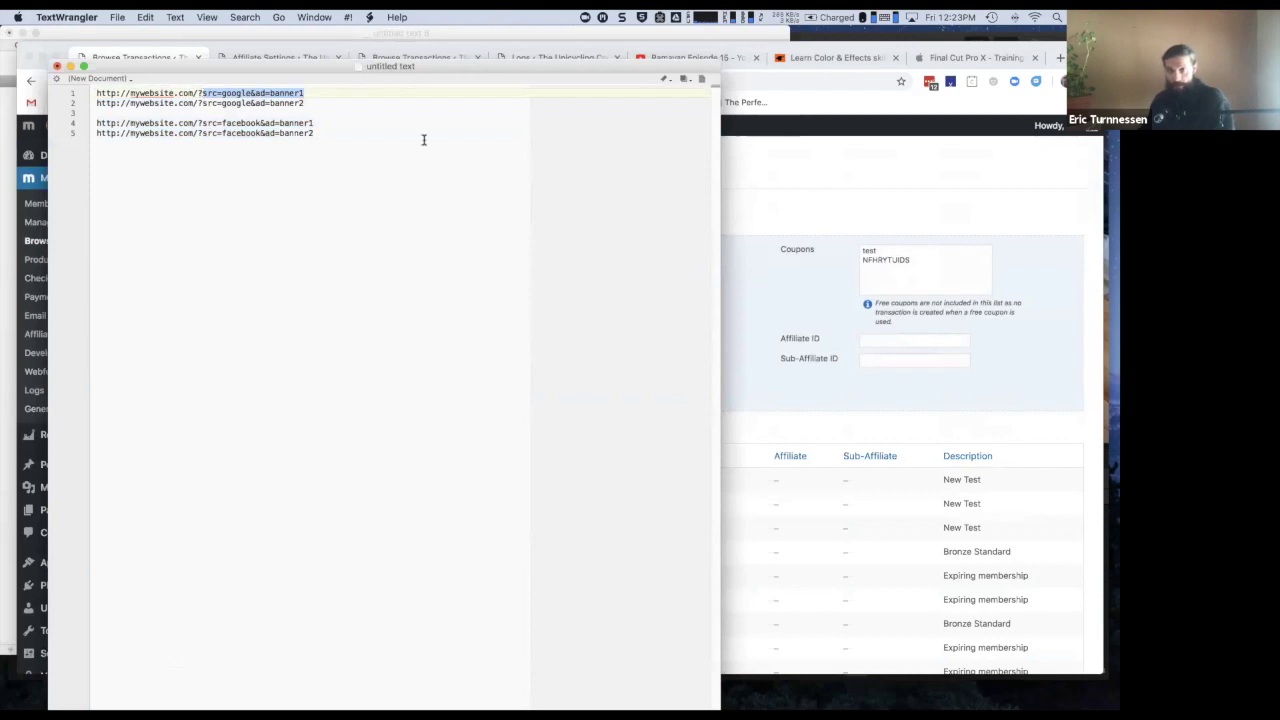
pyautogui.click(211, 94)
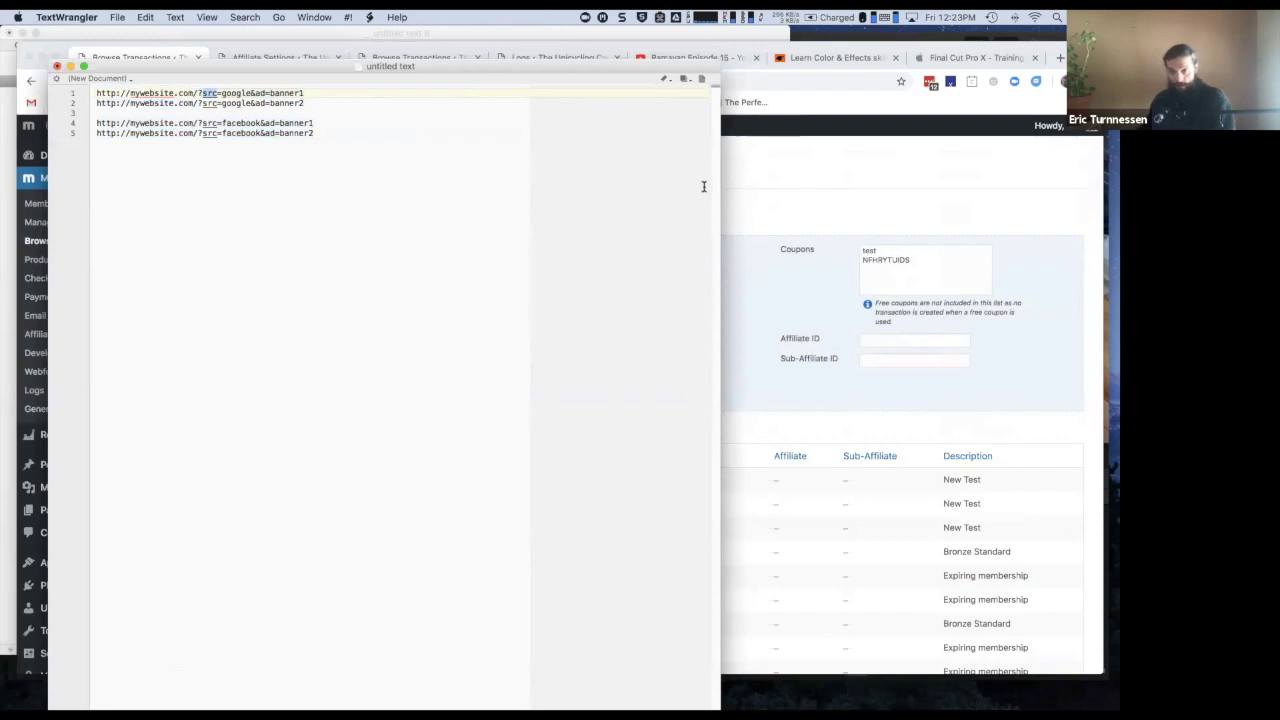
pyautogui.click(758, 205)
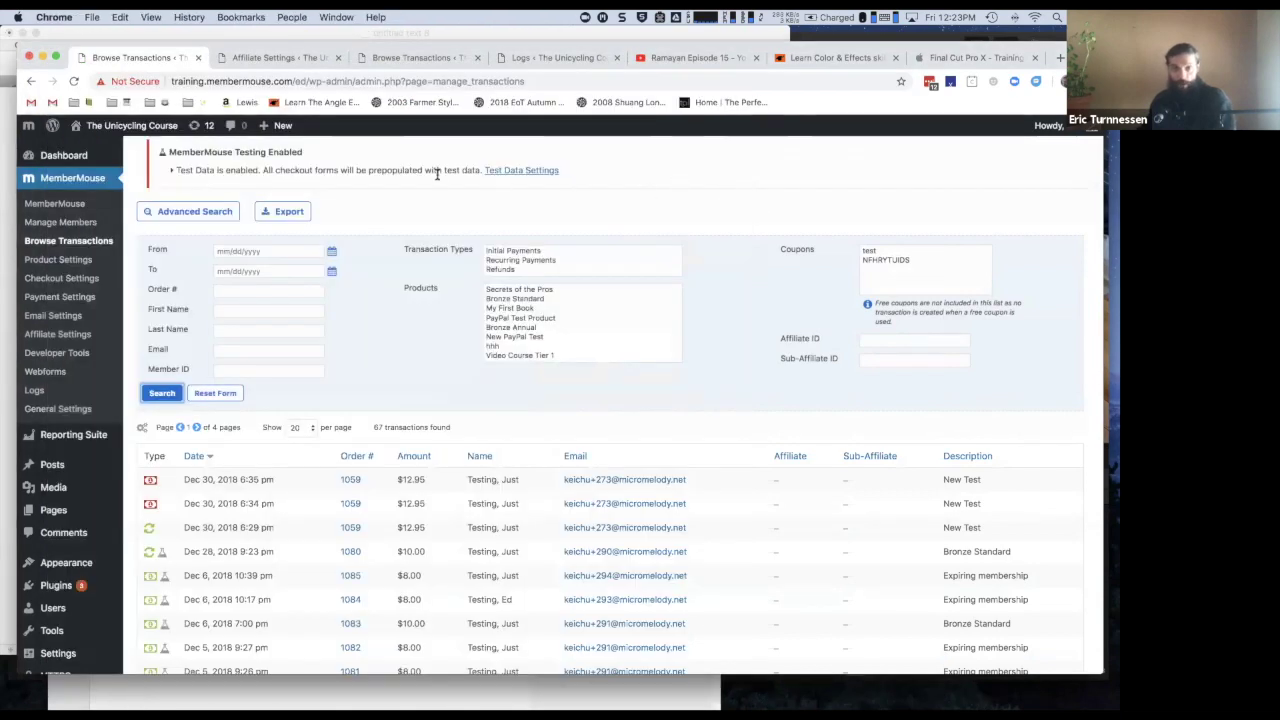
# Step: Open Affiliate Settings in a new browser tab and examine the affiliate and sub-affiliate keyword aliases in its tracking settings
pyautogui.scroll(-1, 437, 176)
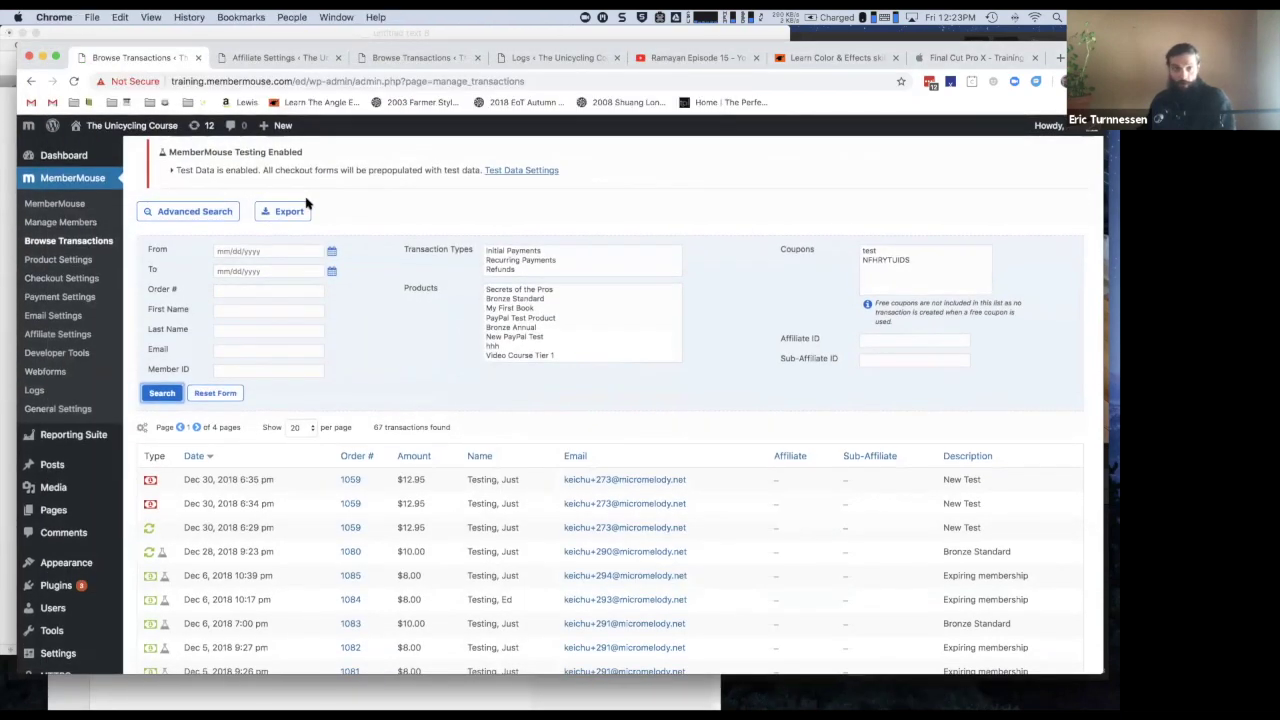
pyautogui.rightClick(101, 341)
pyautogui.click(103, 343)
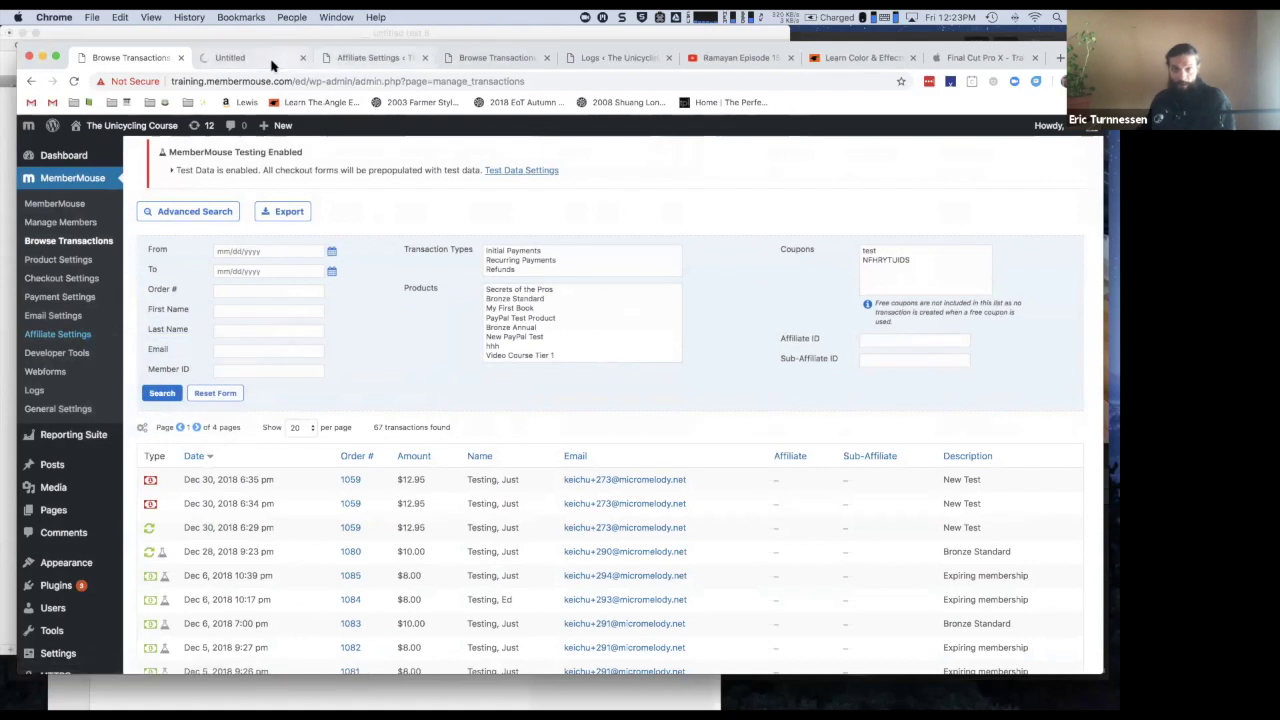
pyautogui.click(268, 62)
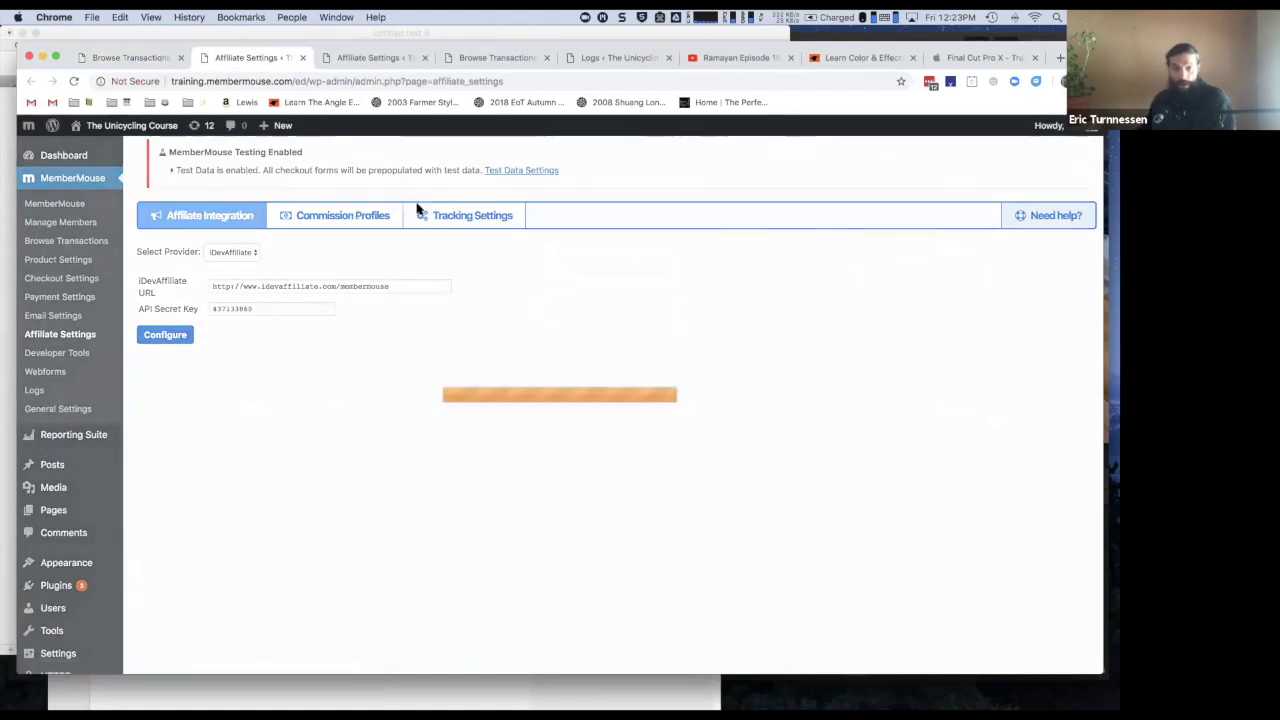
pyautogui.click(446, 217)
pyautogui.click(262, 337)
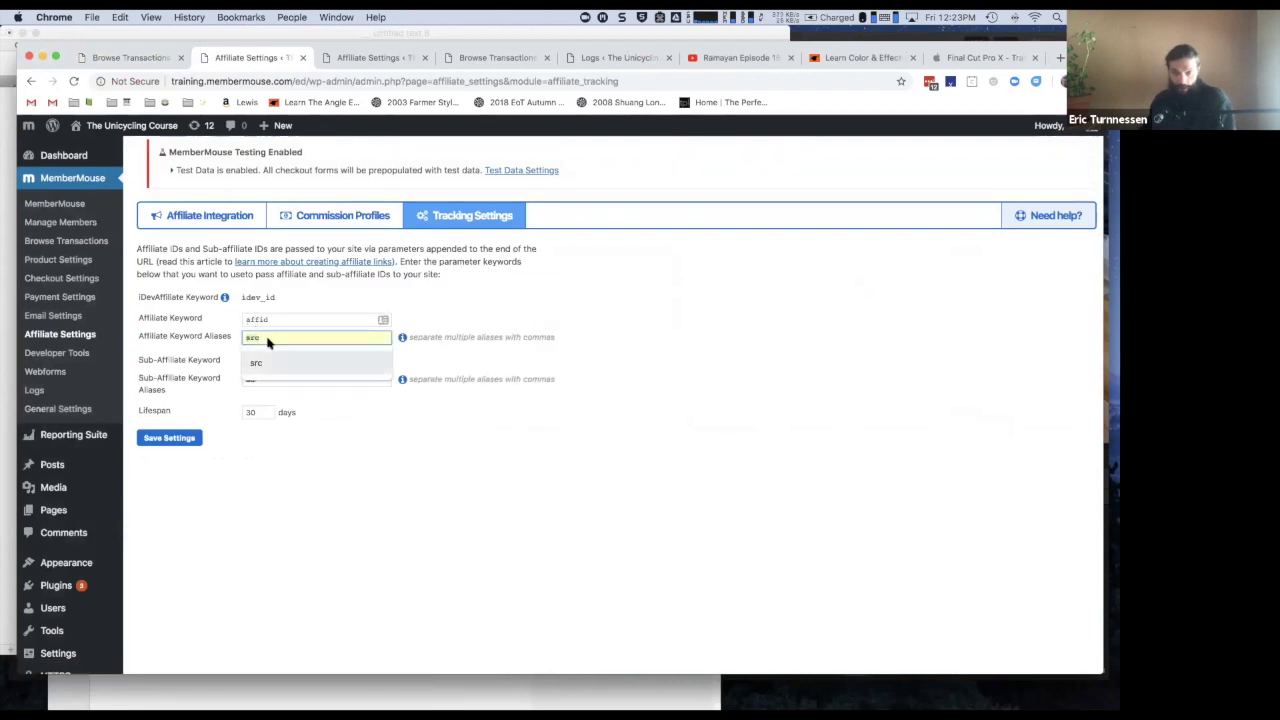
pyautogui.click(226, 335)
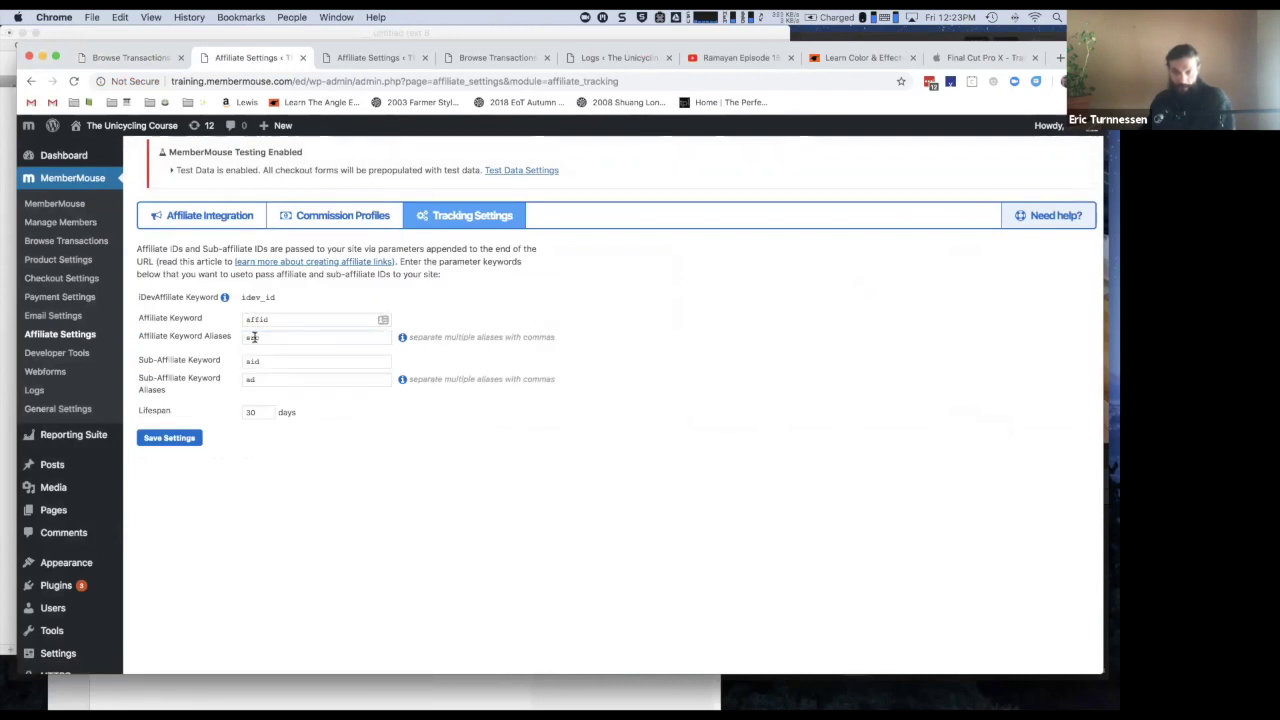
pyautogui.click(263, 377)
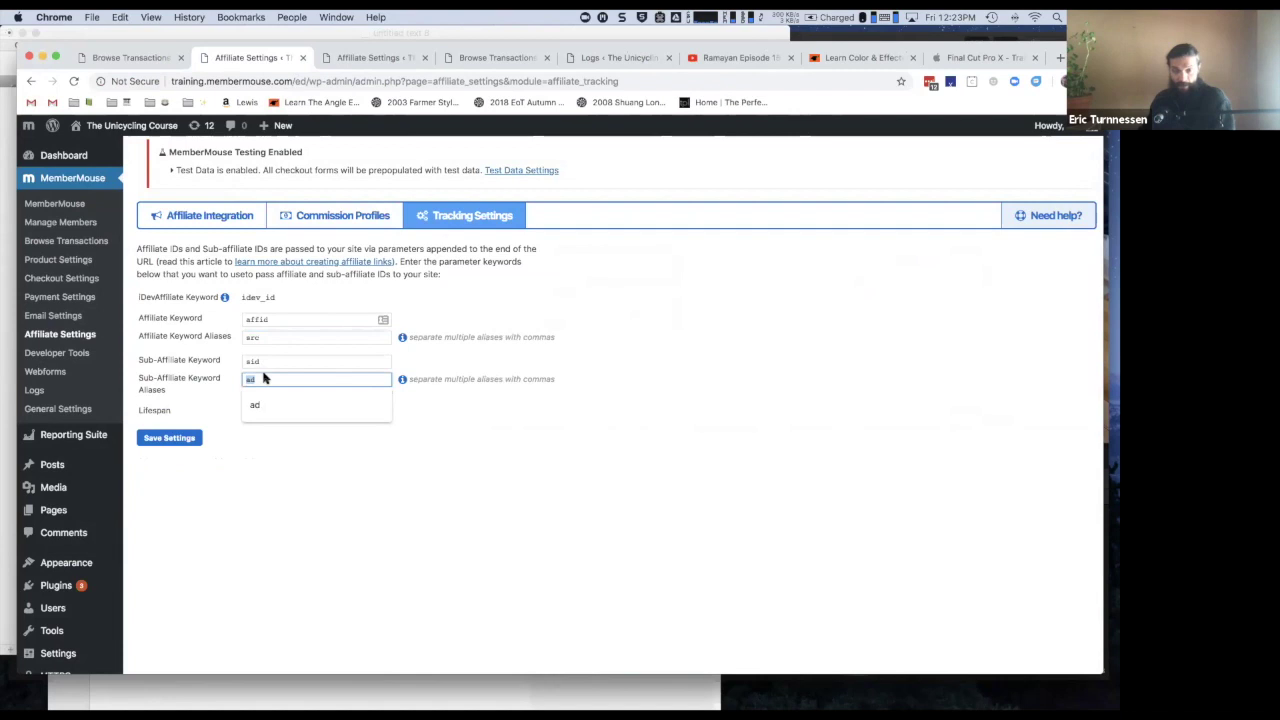
pyautogui.click(275, 337)
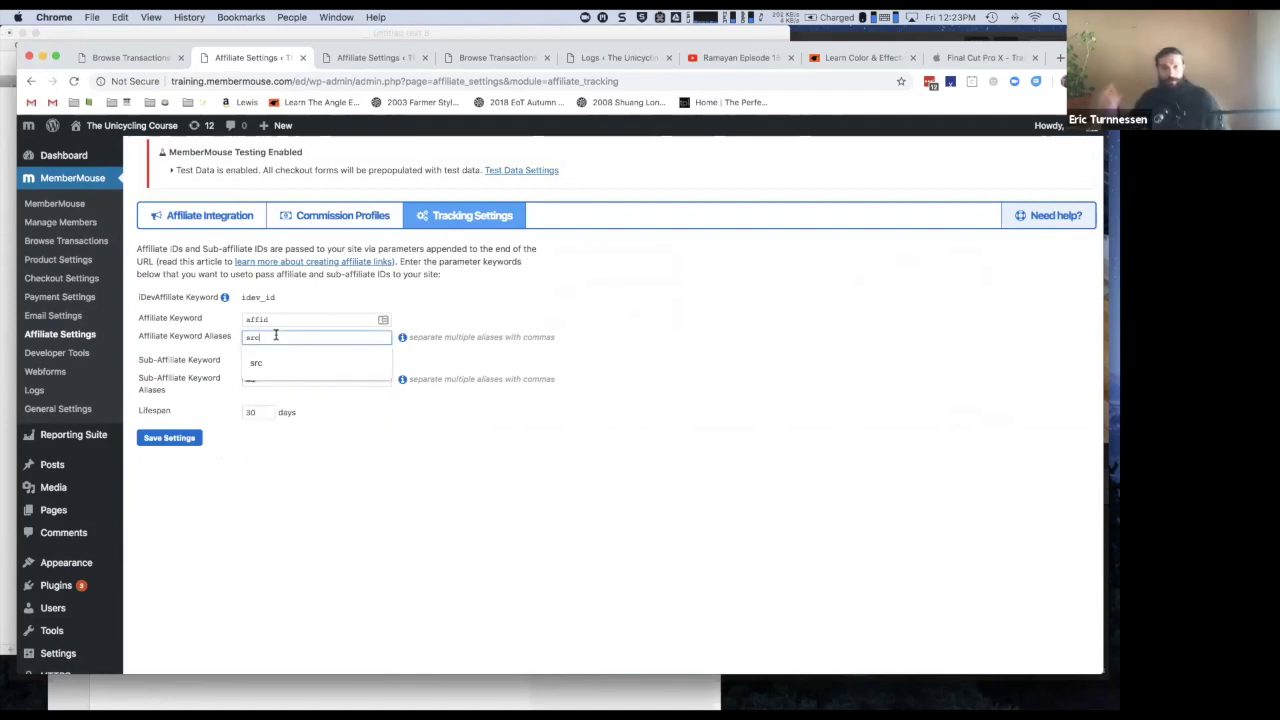
pyautogui.scroll(-1, 275, 330)
pyautogui.scroll(-1, 275, 322)
# Step: Copy the affiliate keyword affid over src in the first Google link in TextWrangler, and replace its ad parameter with sid
pyautogui.click(265, 312)
pyautogui.doubleClick(263, 310)
pyautogui.press('super+c')
pyautogui.press('super+Tab')
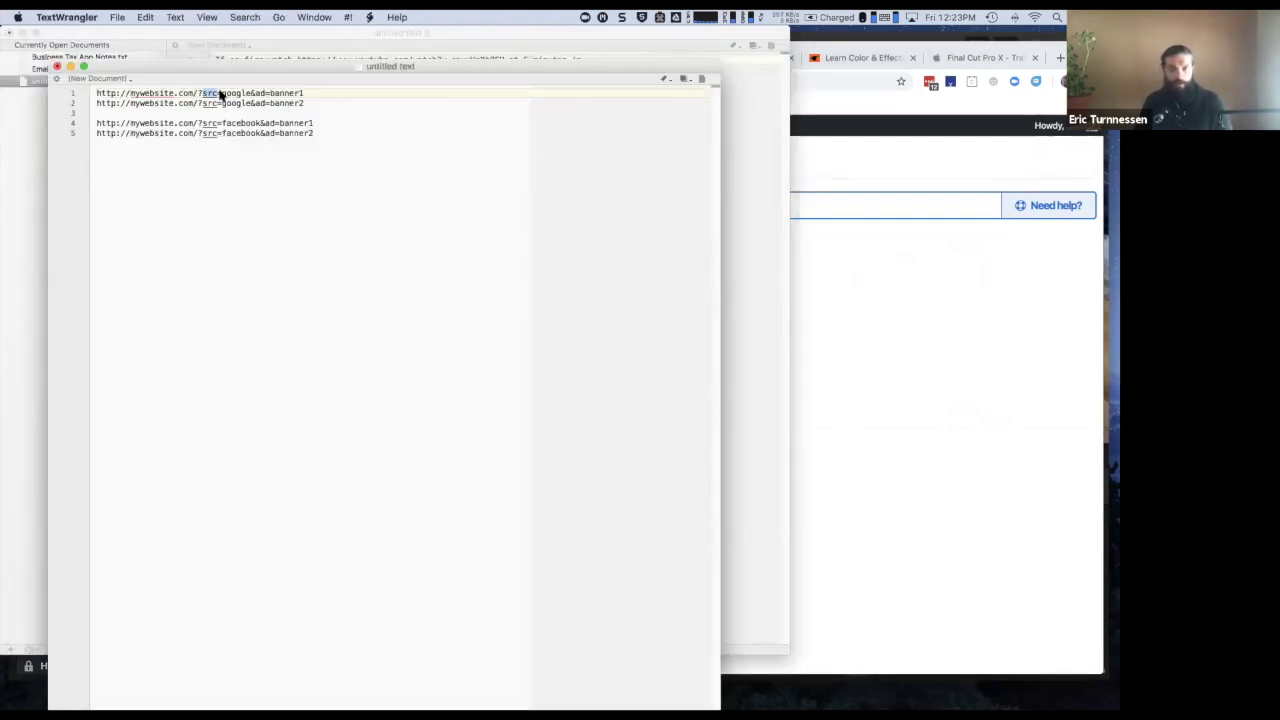
pyautogui.press('super+v')
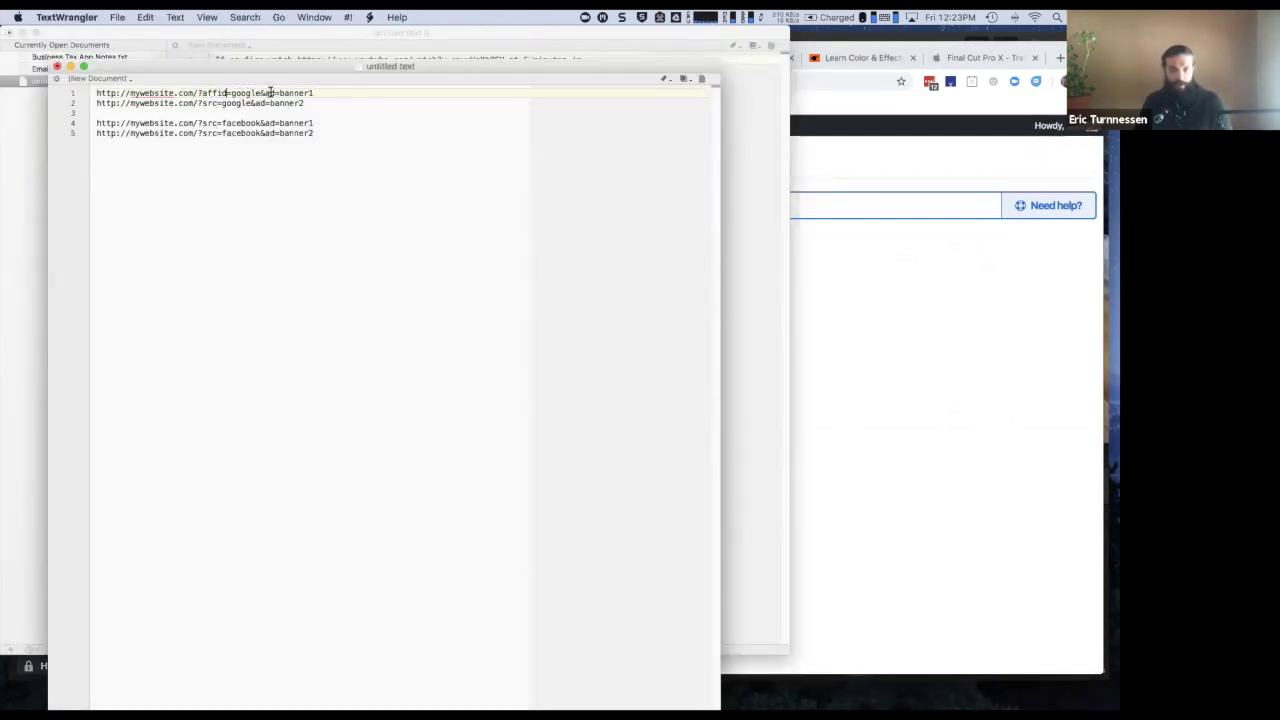
pyautogui.doubleClick(268, 95)
pyautogui.write('sid')
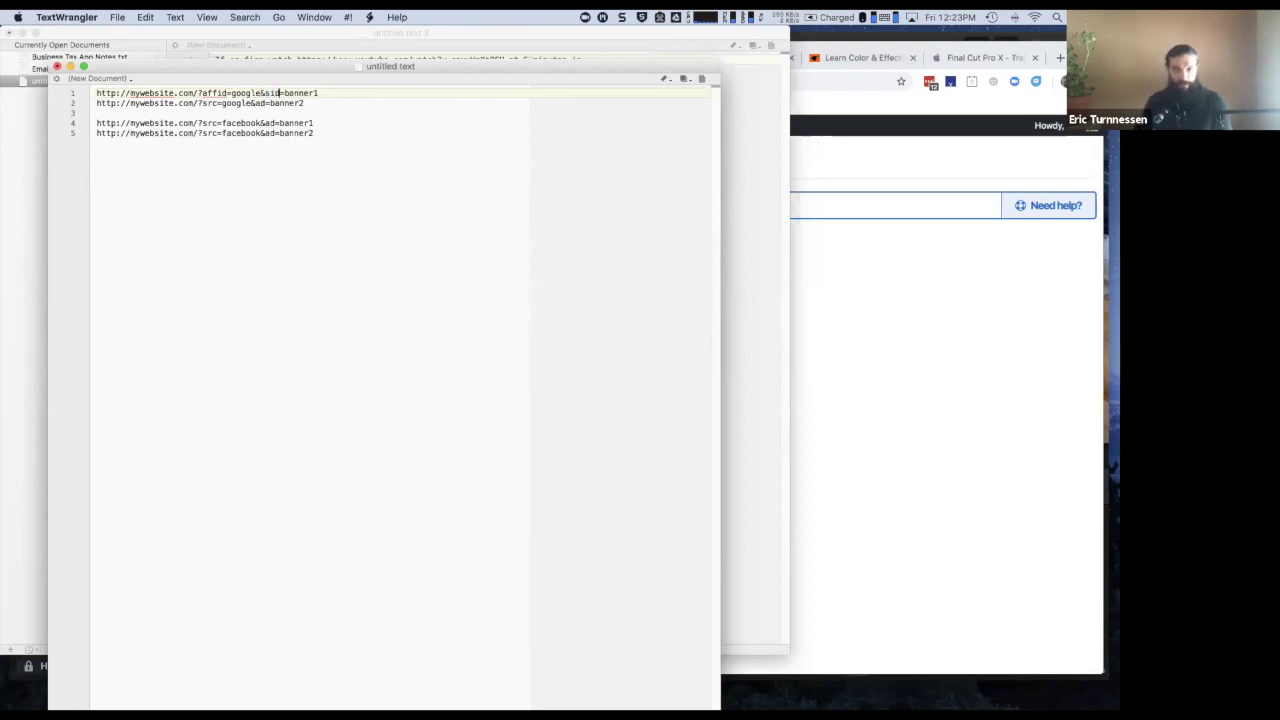
# Step: Compare the tracking settings in Chrome with the links in TextWrangler, then check the src and ad aliases in Chrome
pyautogui.press('super+Tab')
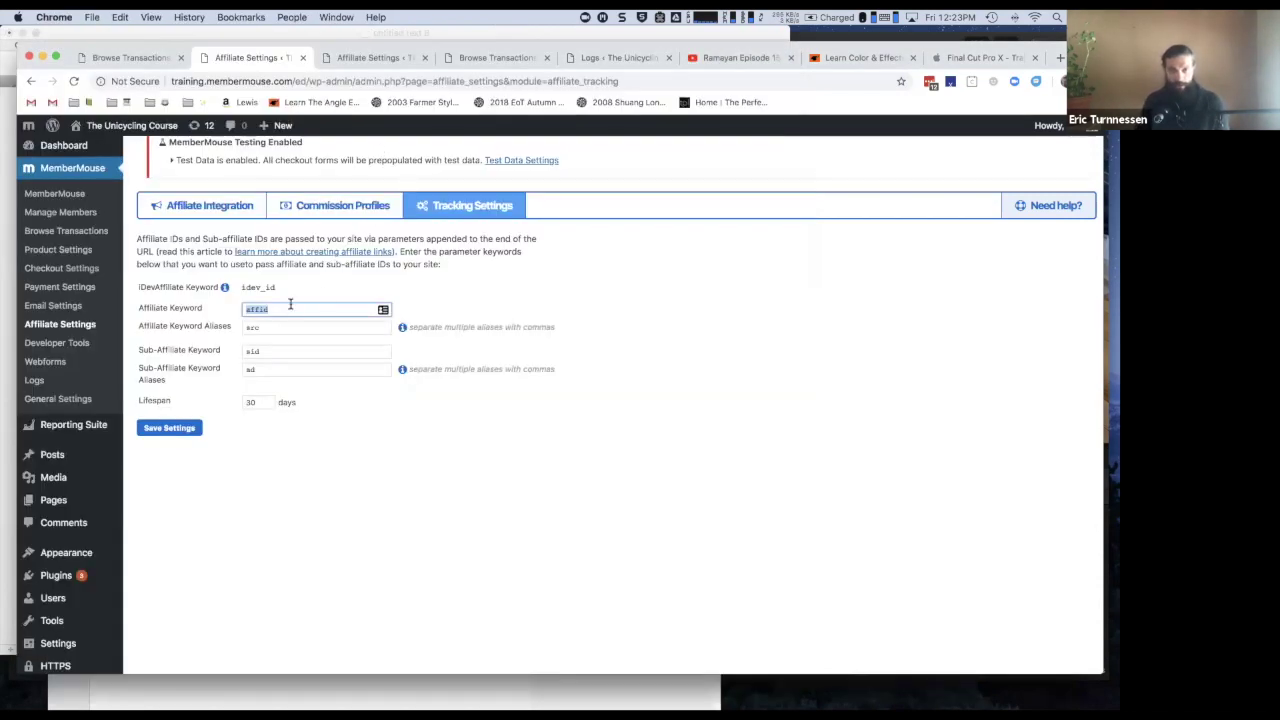
pyautogui.press('super+Tab')
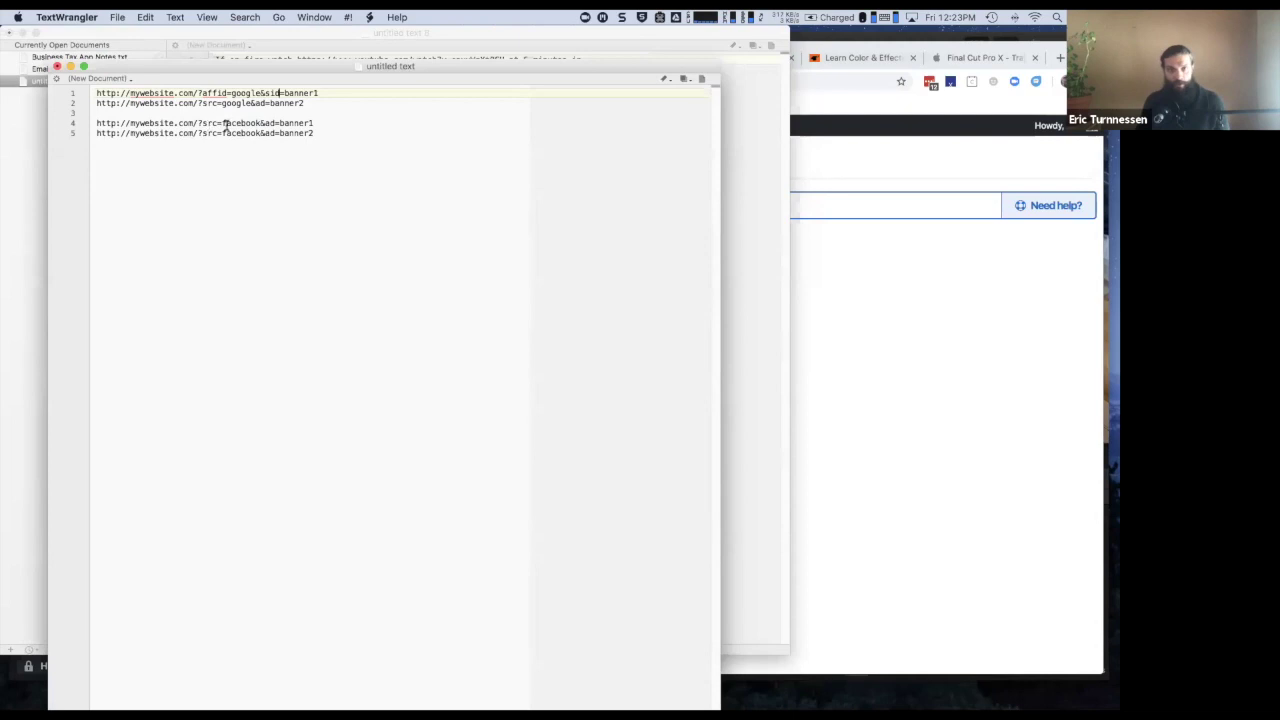
pyautogui.press('super+Tab')
pyautogui.click(262, 327)
pyautogui.write('src')
pyautogui.click(245, 372)
pyautogui.write('ad')
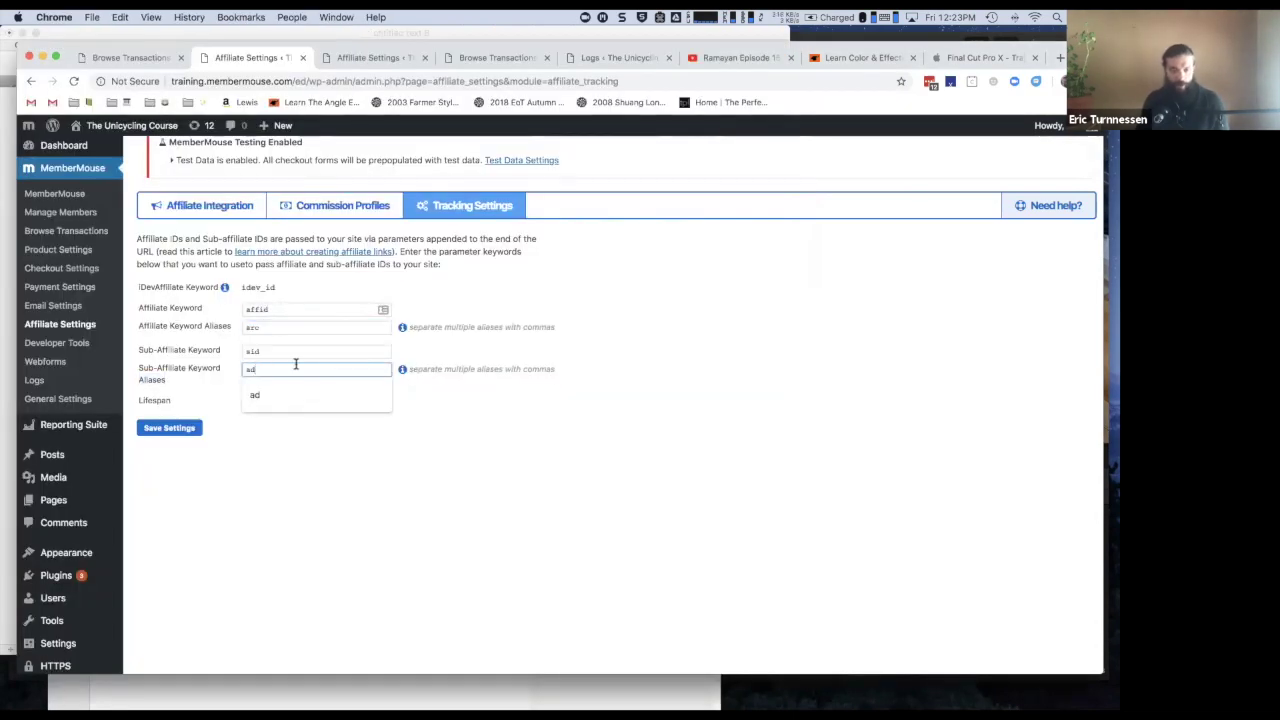
# Step: Review the default affiliate and sub-affiliate keywords alongside their alias fields in the tracking settings
pyautogui.click(289, 328)
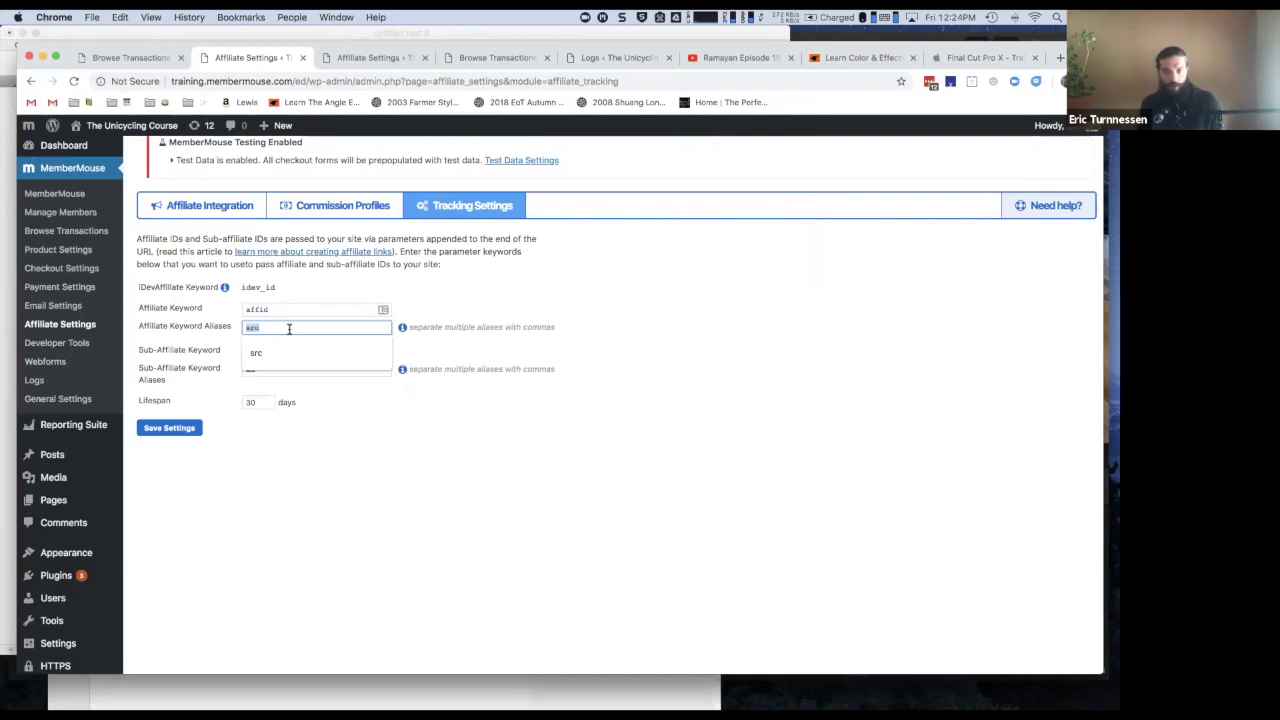
pyautogui.click(288, 329)
pyautogui.click(286, 309)
pyautogui.click(262, 352)
pyautogui.click(262, 327)
pyautogui.click(250, 372)
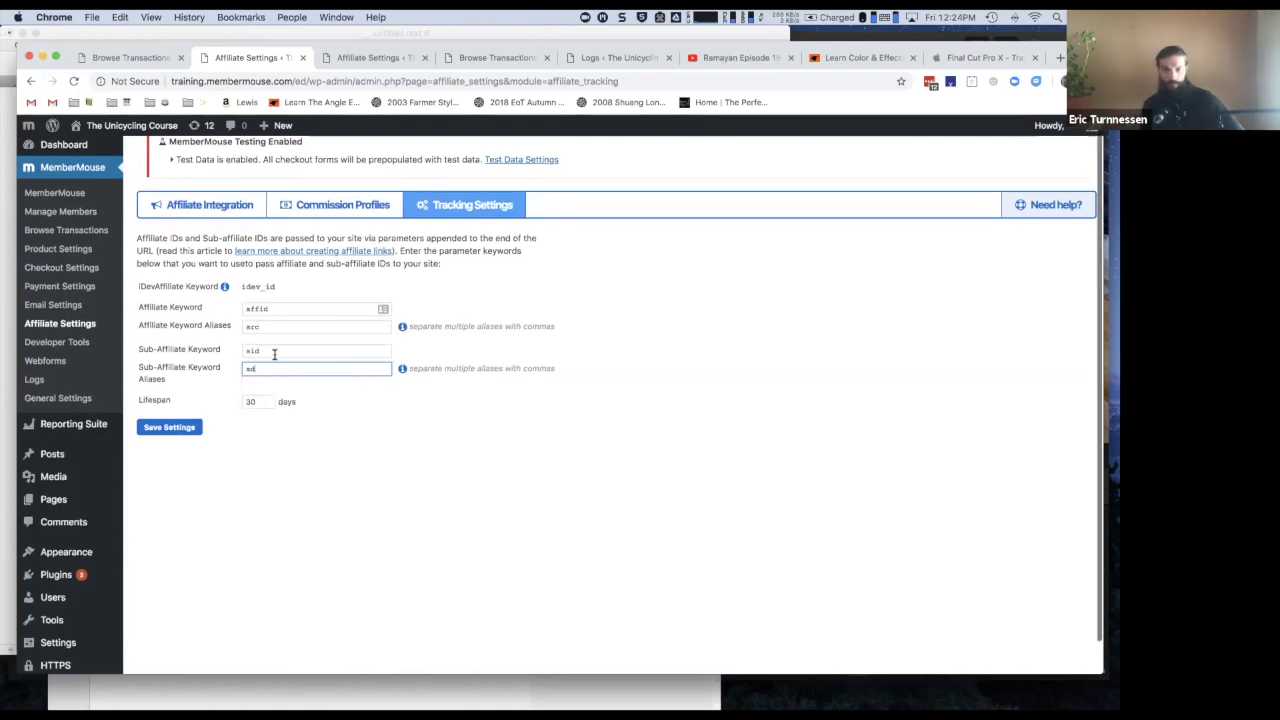
pyautogui.click(262, 318)
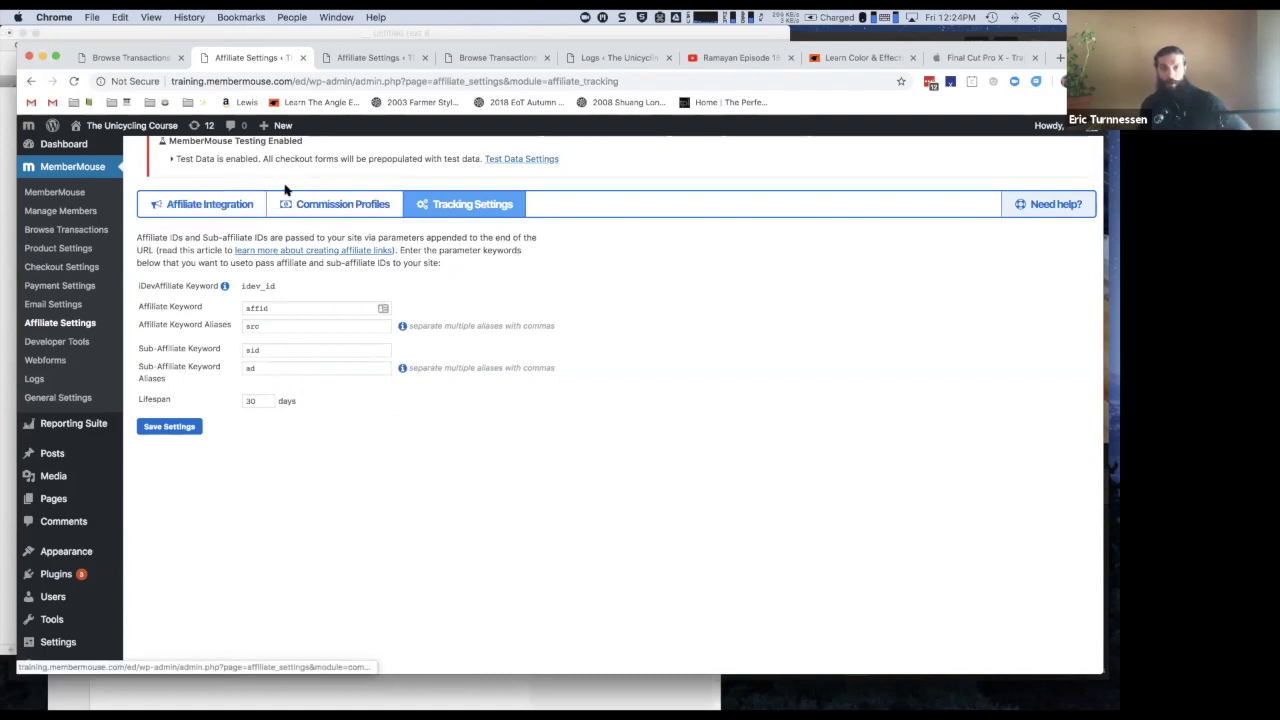
# Step: Open Browse Transactions from the new Affiliate Settings tab, select the NFHRYTUIDS coupon filter, and look over the transactions list
pyautogui.click(327, 63)
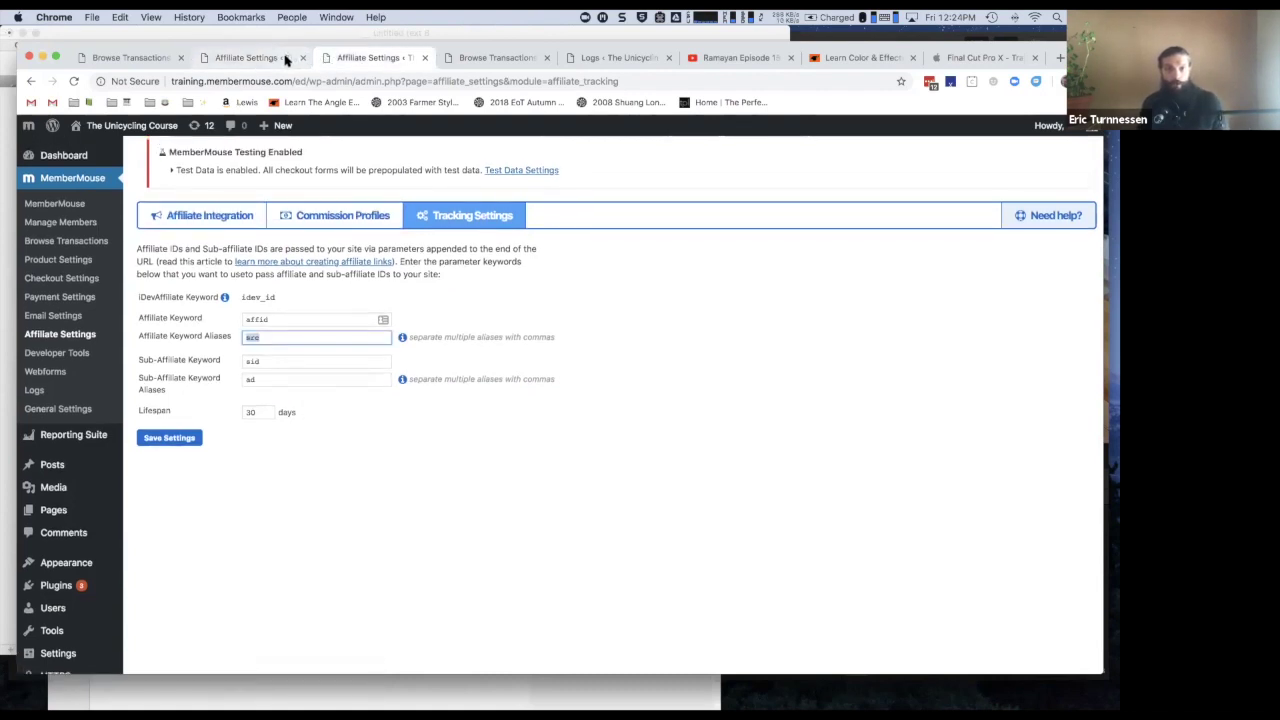
pyautogui.click(285, 60)
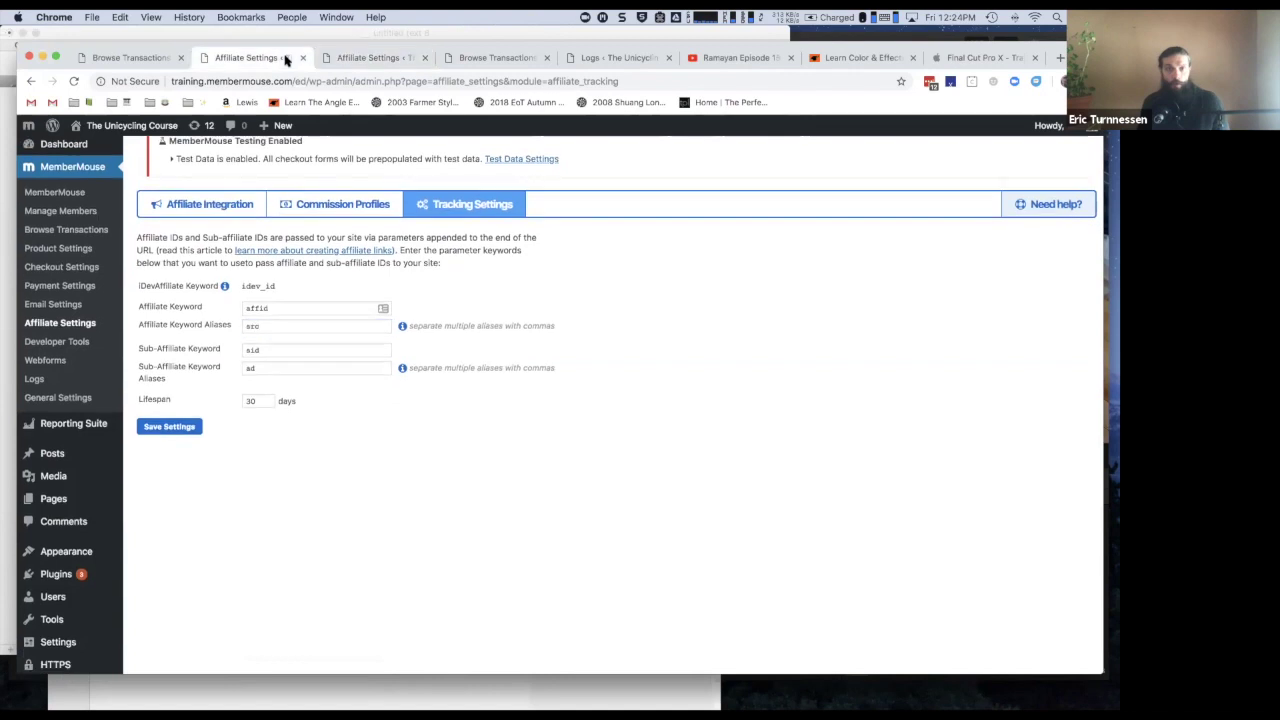
pyautogui.click(66, 230)
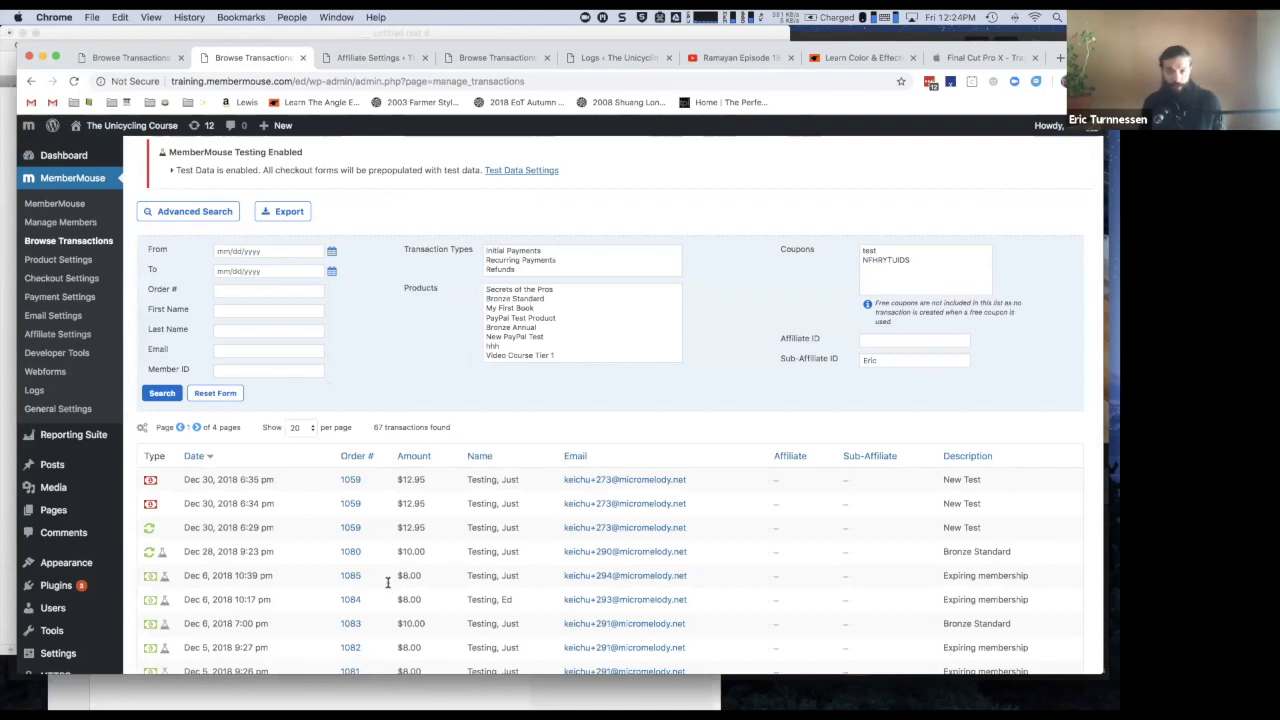
pyautogui.scroll(-2, 387, 582)
pyautogui.scroll(2, 383, 529)
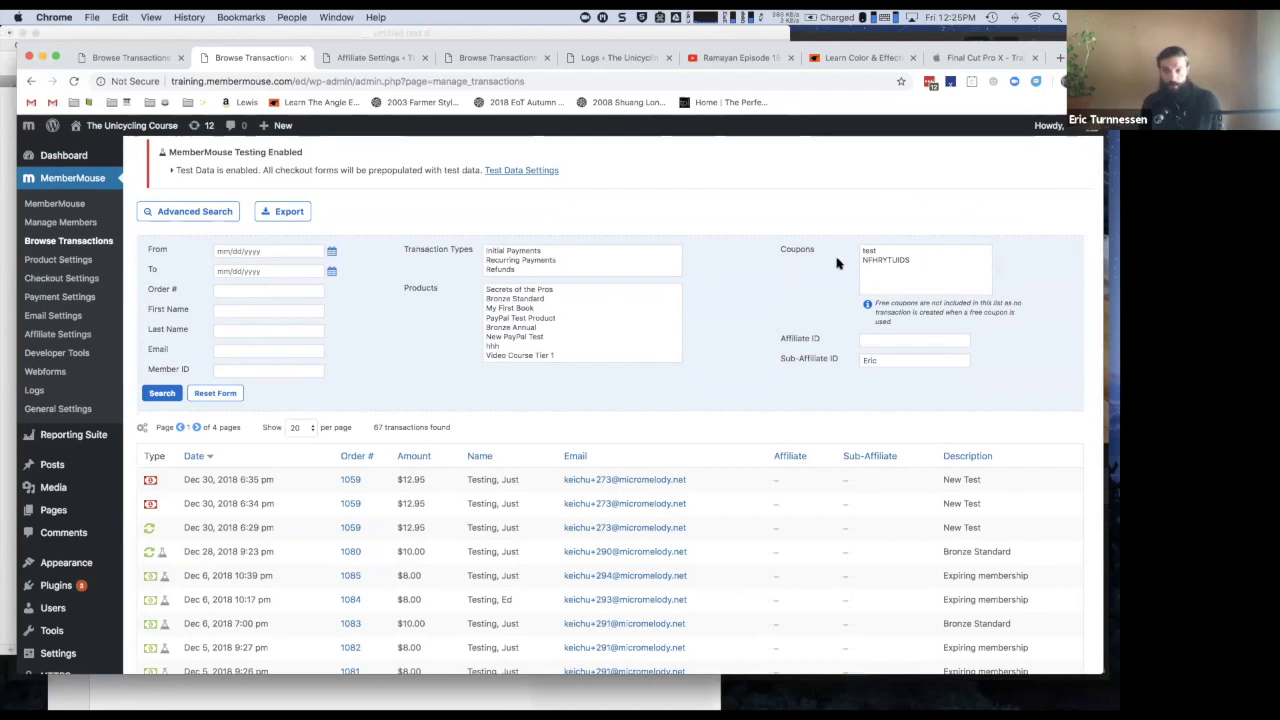
pyautogui.click(868, 259)
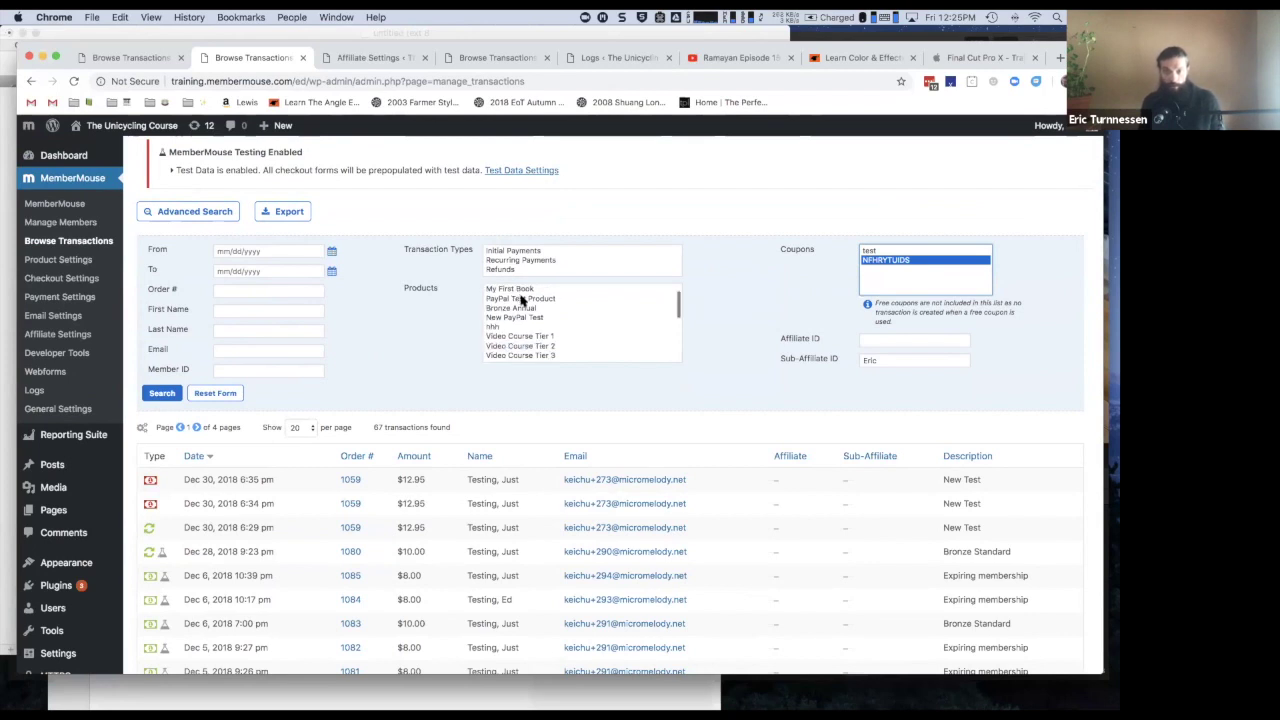
pyautogui.scroll(-3, 516, 386)
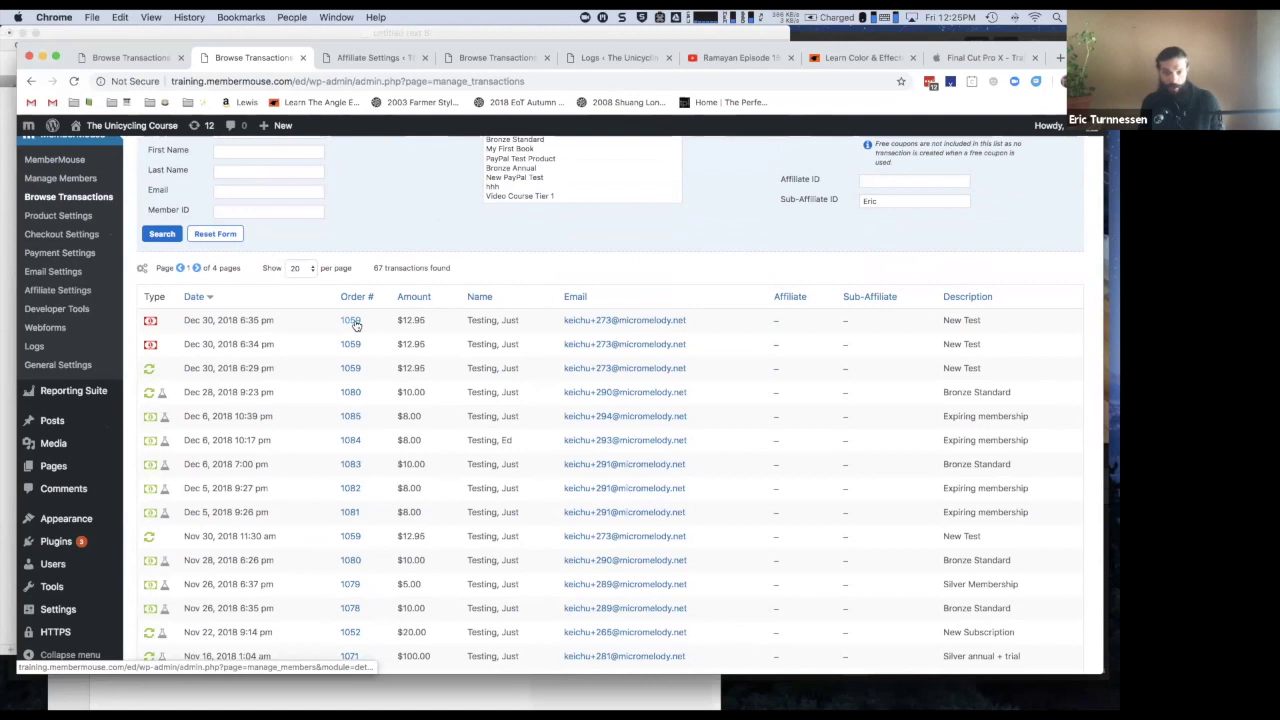
# Step: Open the order of the Dec 6, 2018 10:39 pm transaction and view the member's transactions, subscriptions and activity log
pyautogui.click(348, 418)
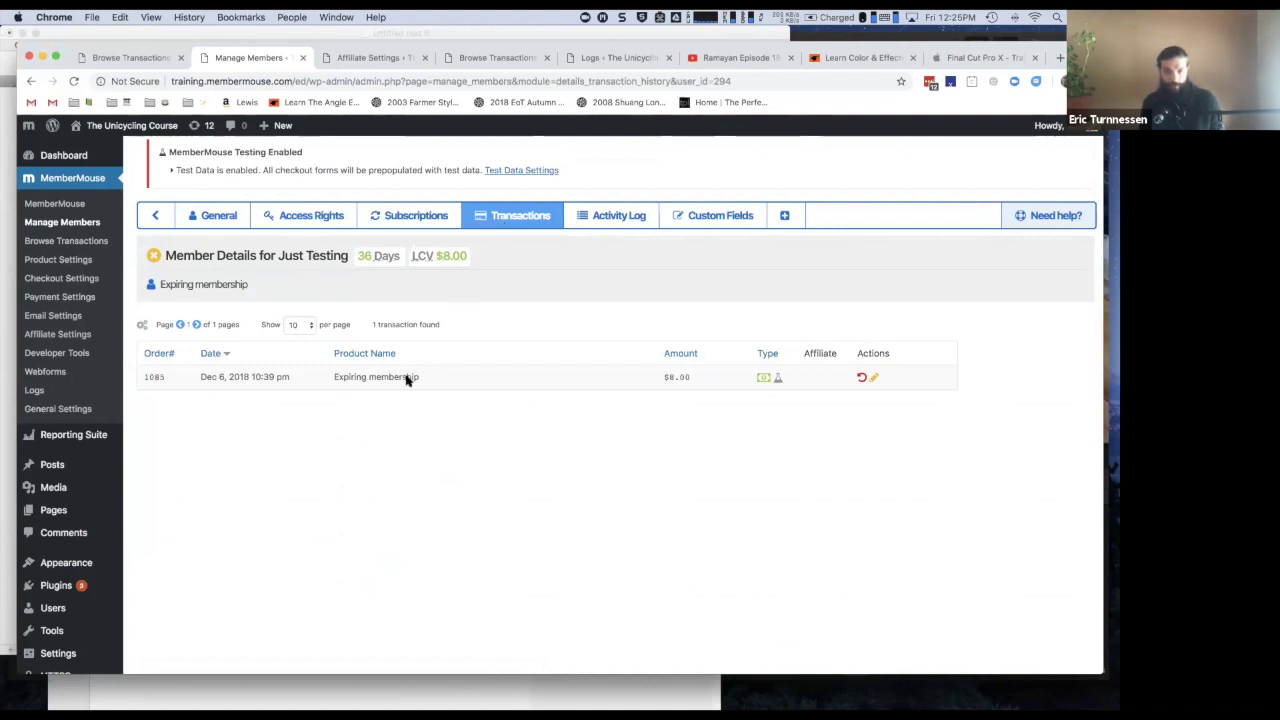
pyautogui.click(426, 220)
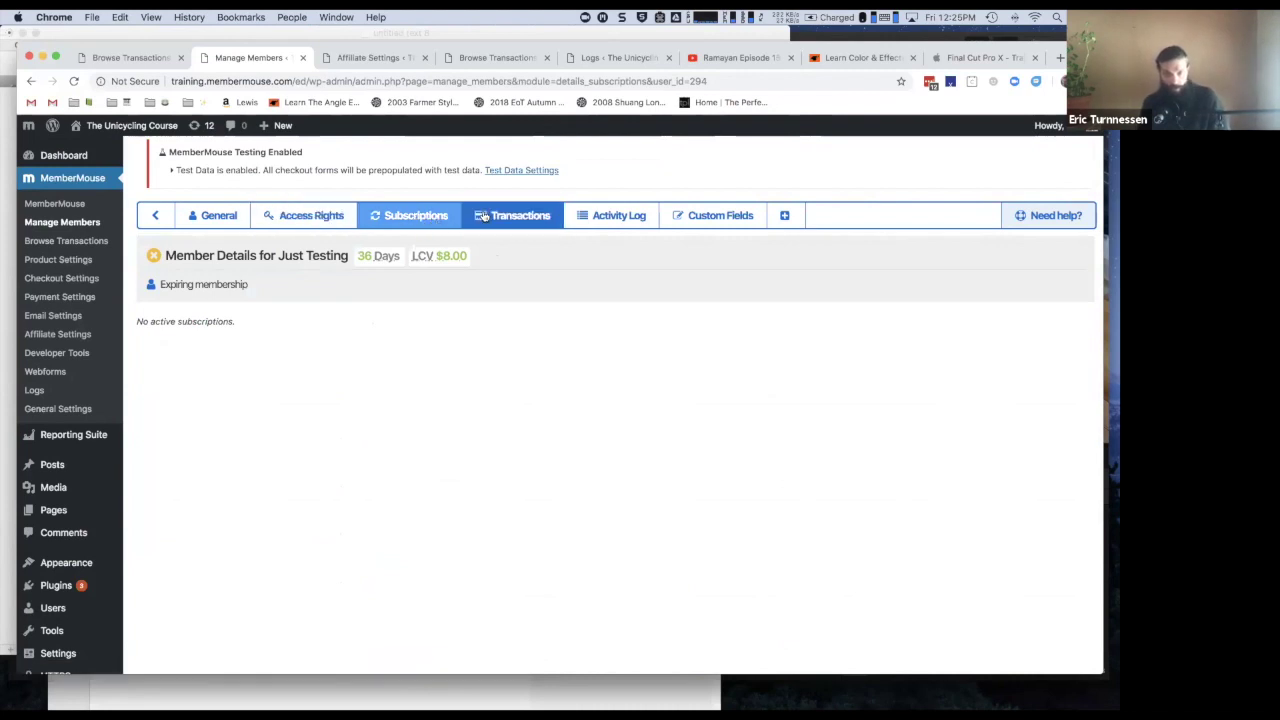
pyautogui.click(632, 217)
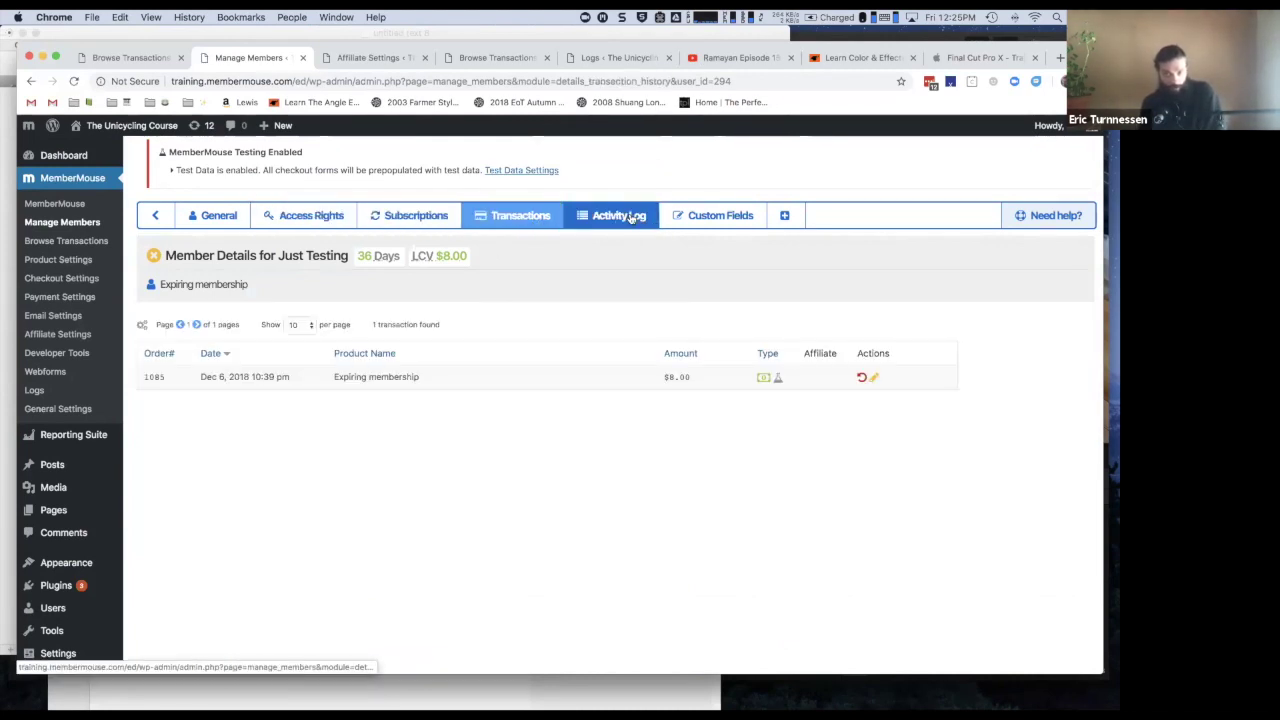